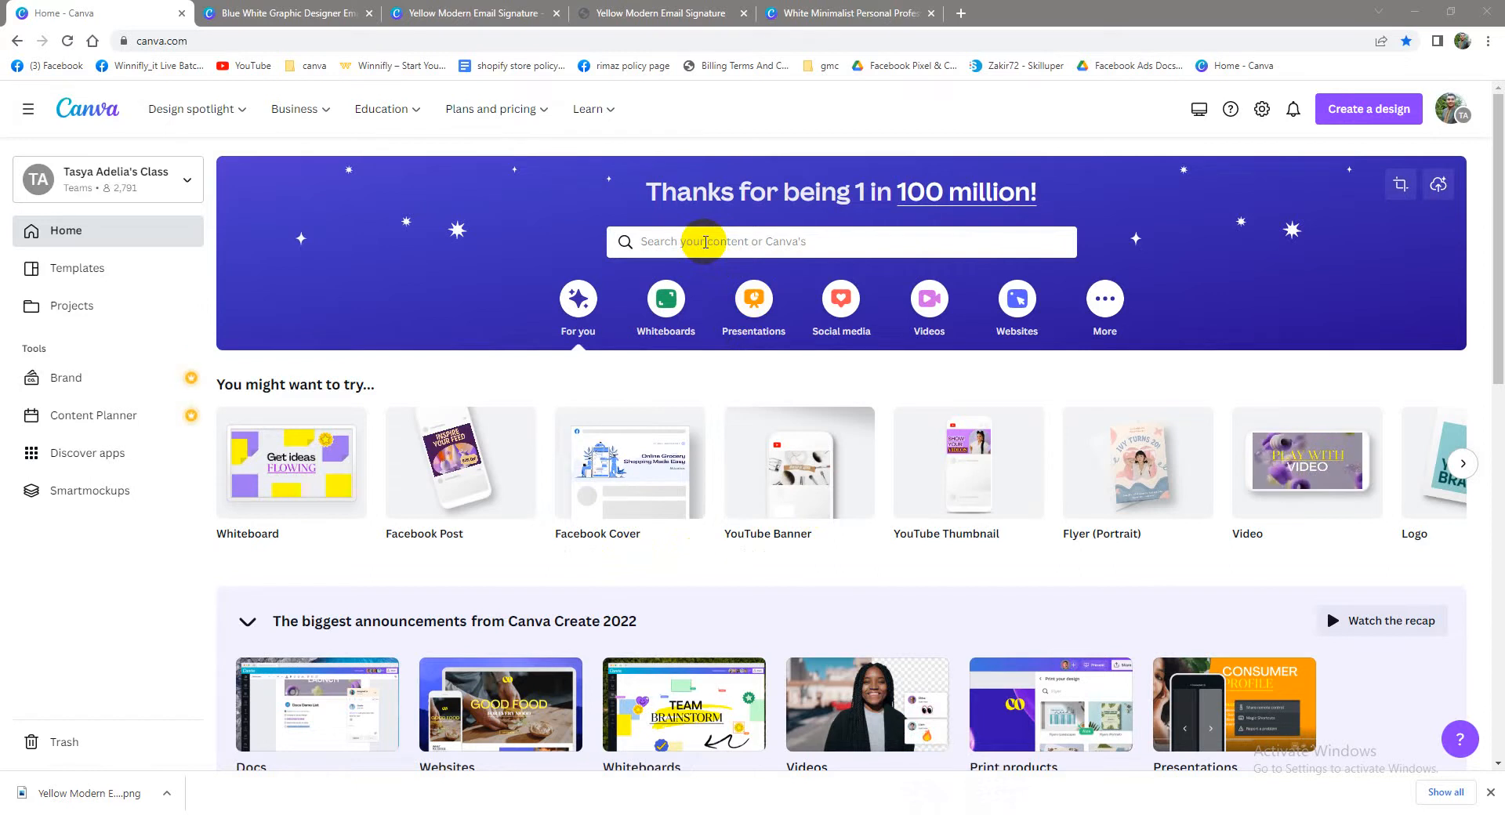
# Search Canva's templates for email signature and open the white template with a dark side panel and yellow ring around the portrait
pyautogui.click(705, 242)
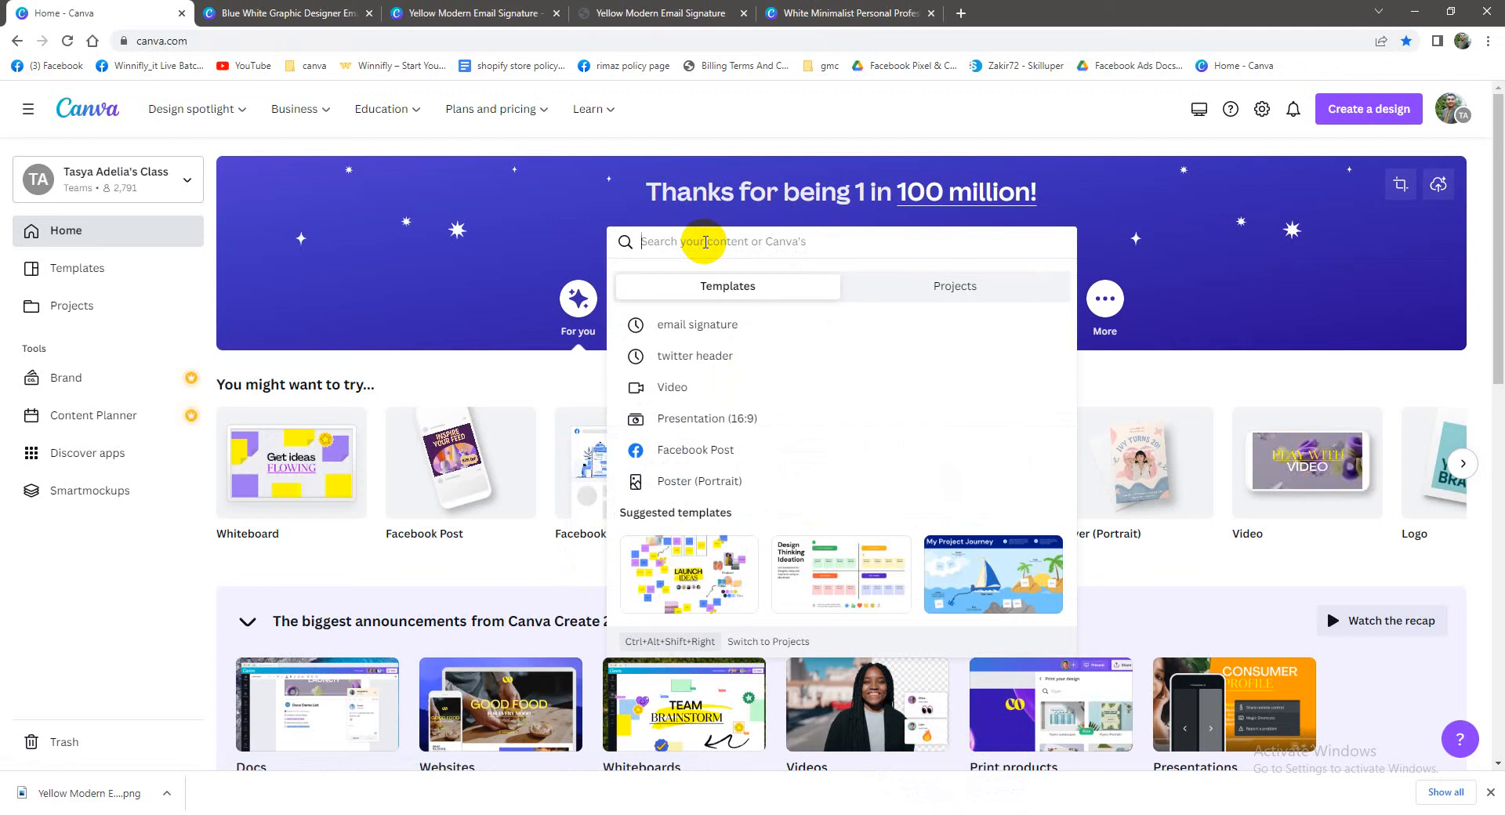
pyautogui.click(658, 324)
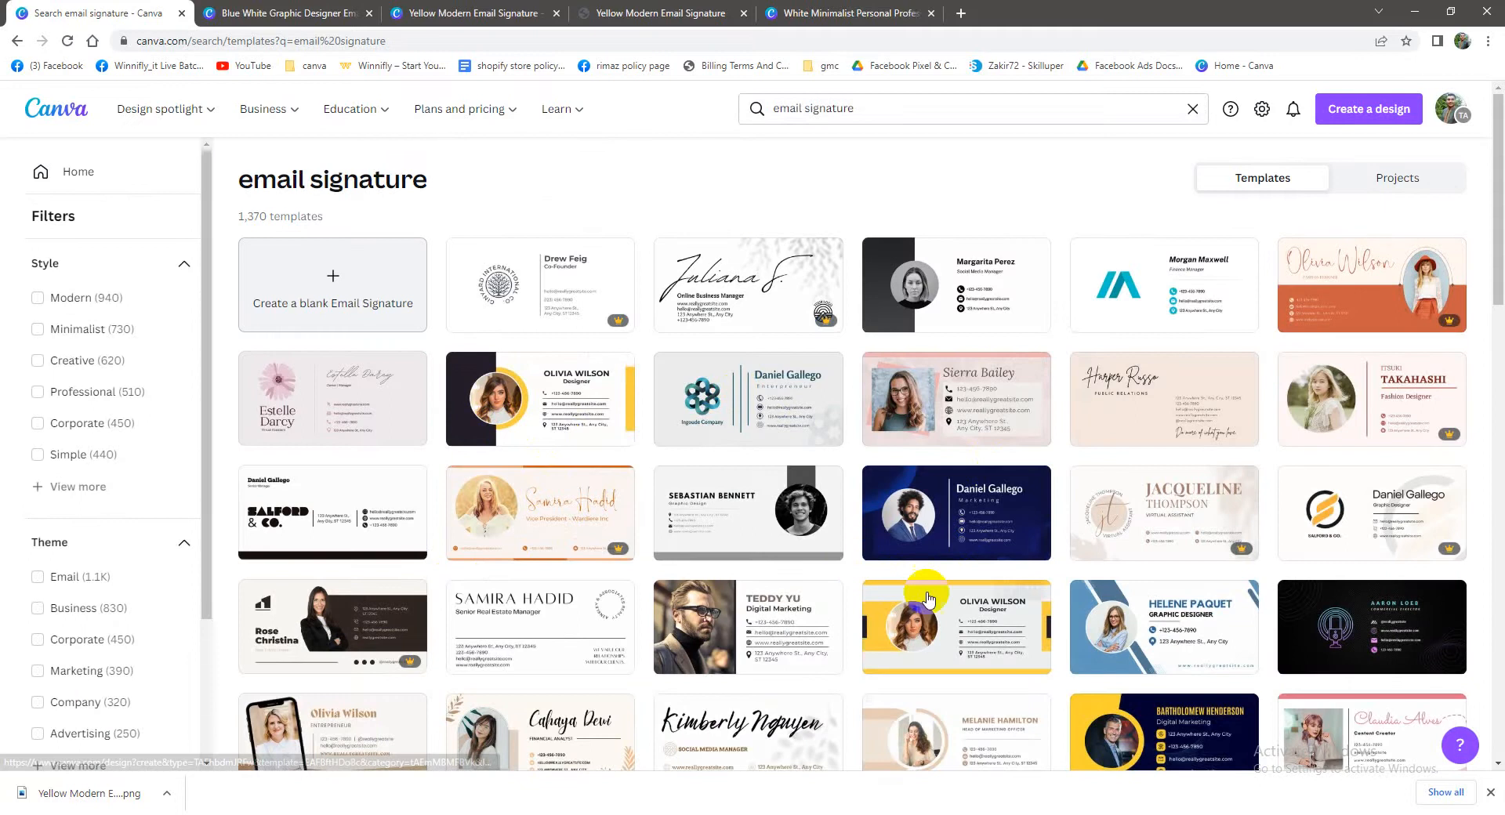
pyautogui.scroll(-2, 925, 620)
pyautogui.scroll(2, 901, 611)
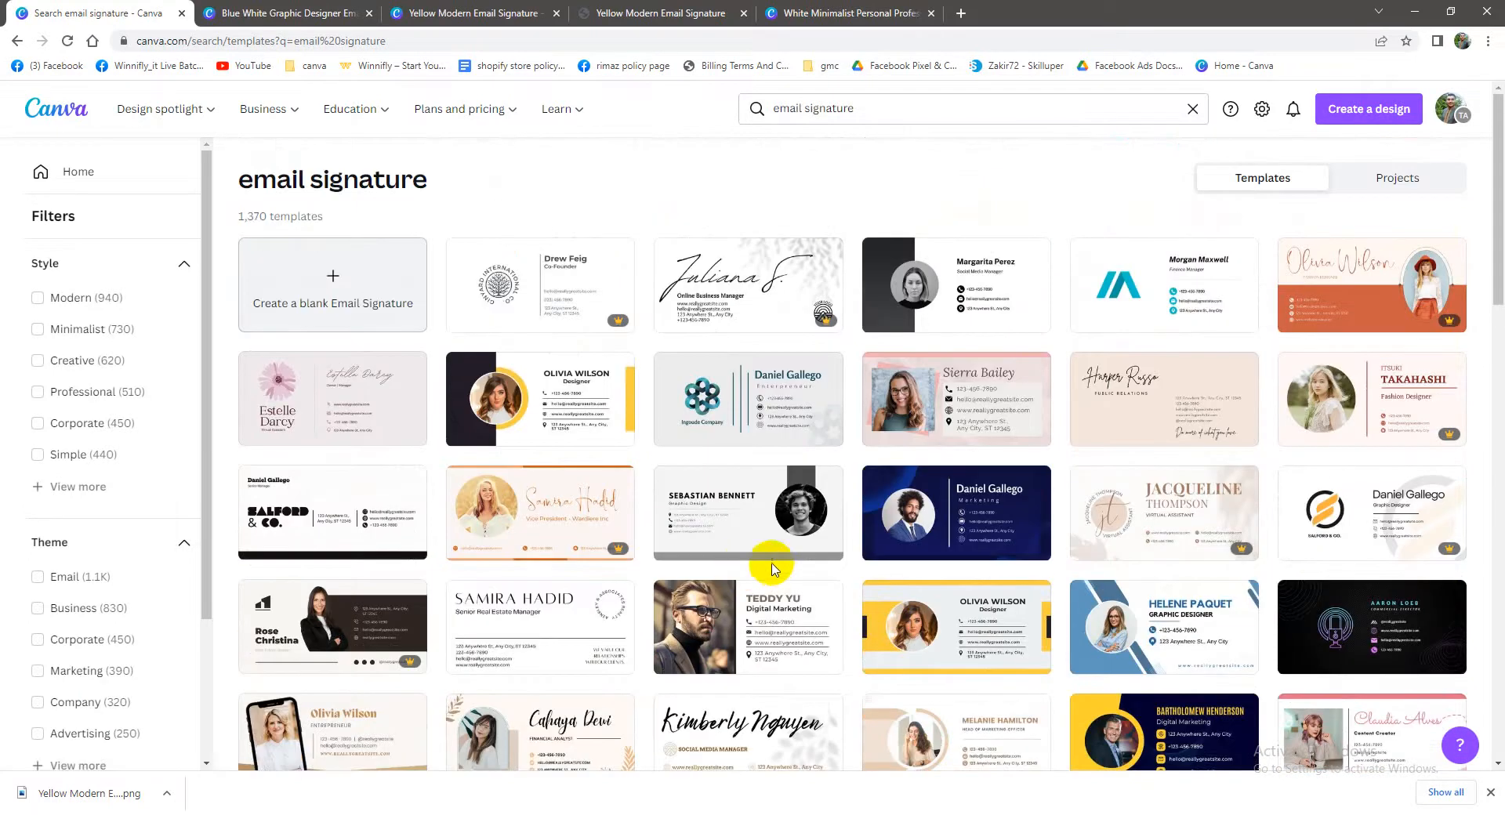
pyautogui.click(554, 427)
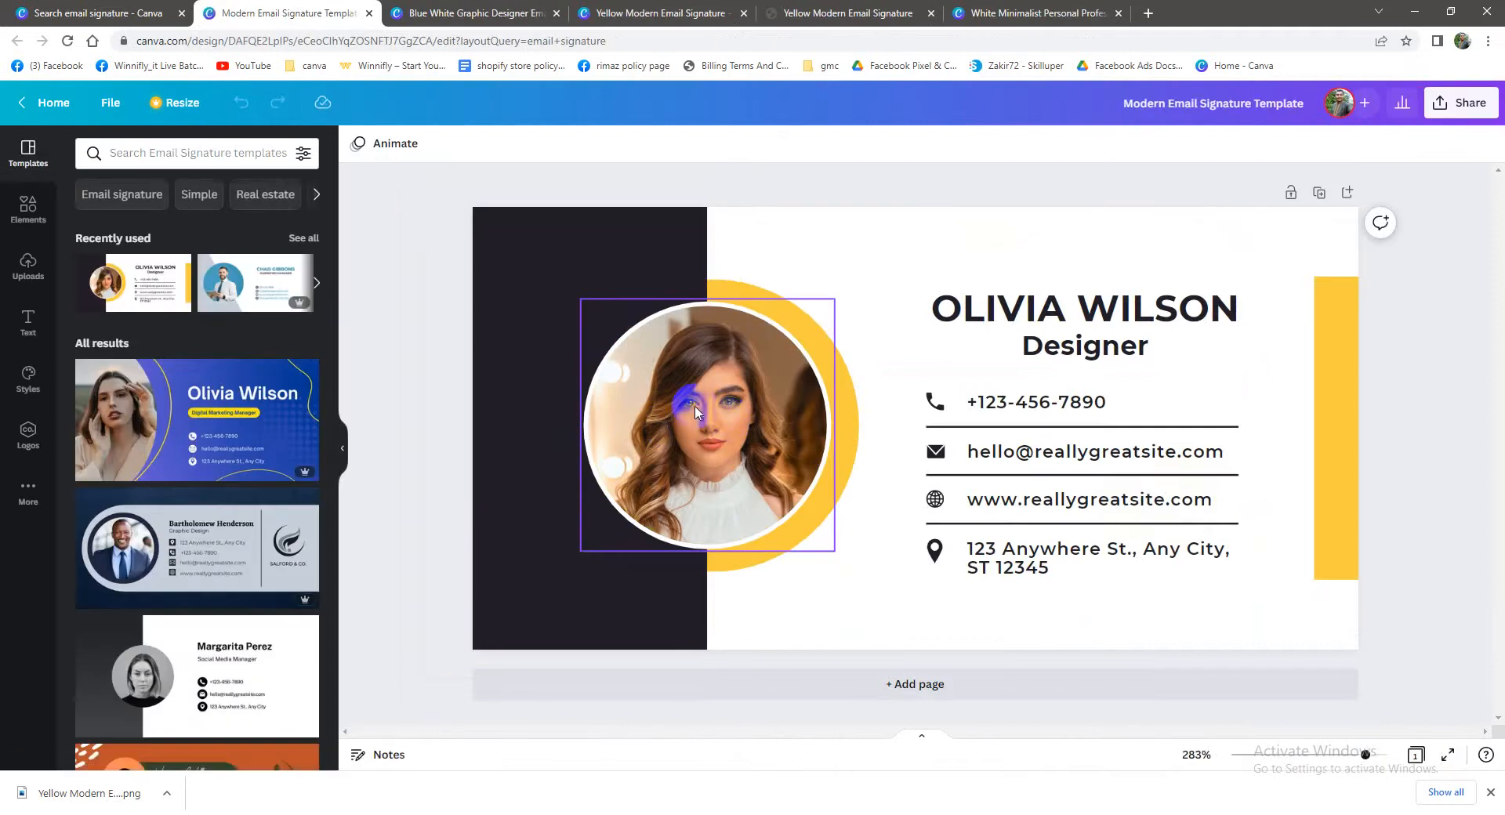
# Detach the woman's photo from the circular frame, move it aside and fill the frame with the uploaded dark-suit portrait
pyautogui.rightClick(694, 407)
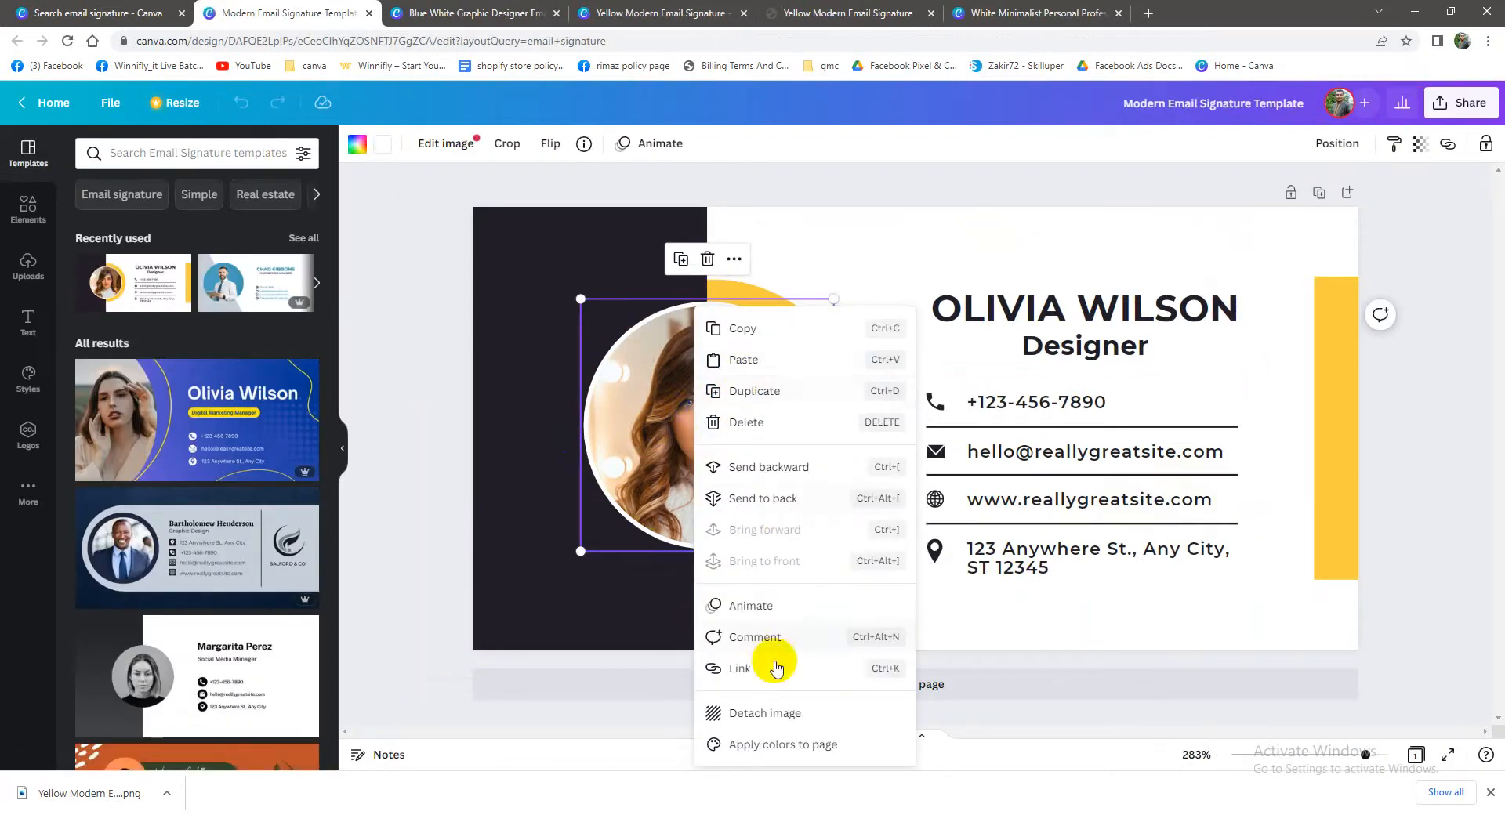
pyautogui.click(768, 715)
pyautogui.moveTo(891, 477); pyautogui.dragTo(1136, 600)
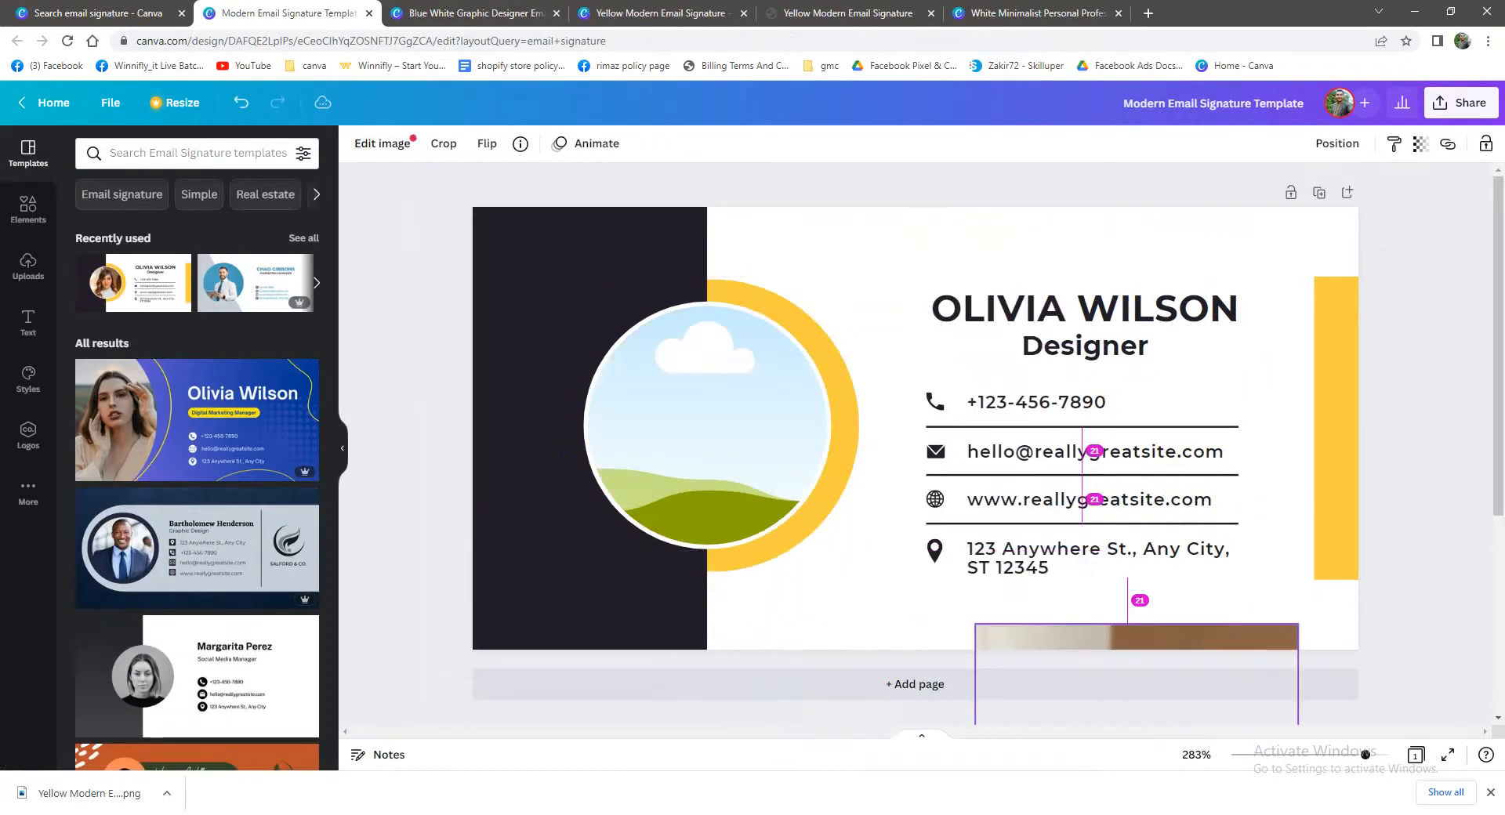
pyautogui.click(29, 265)
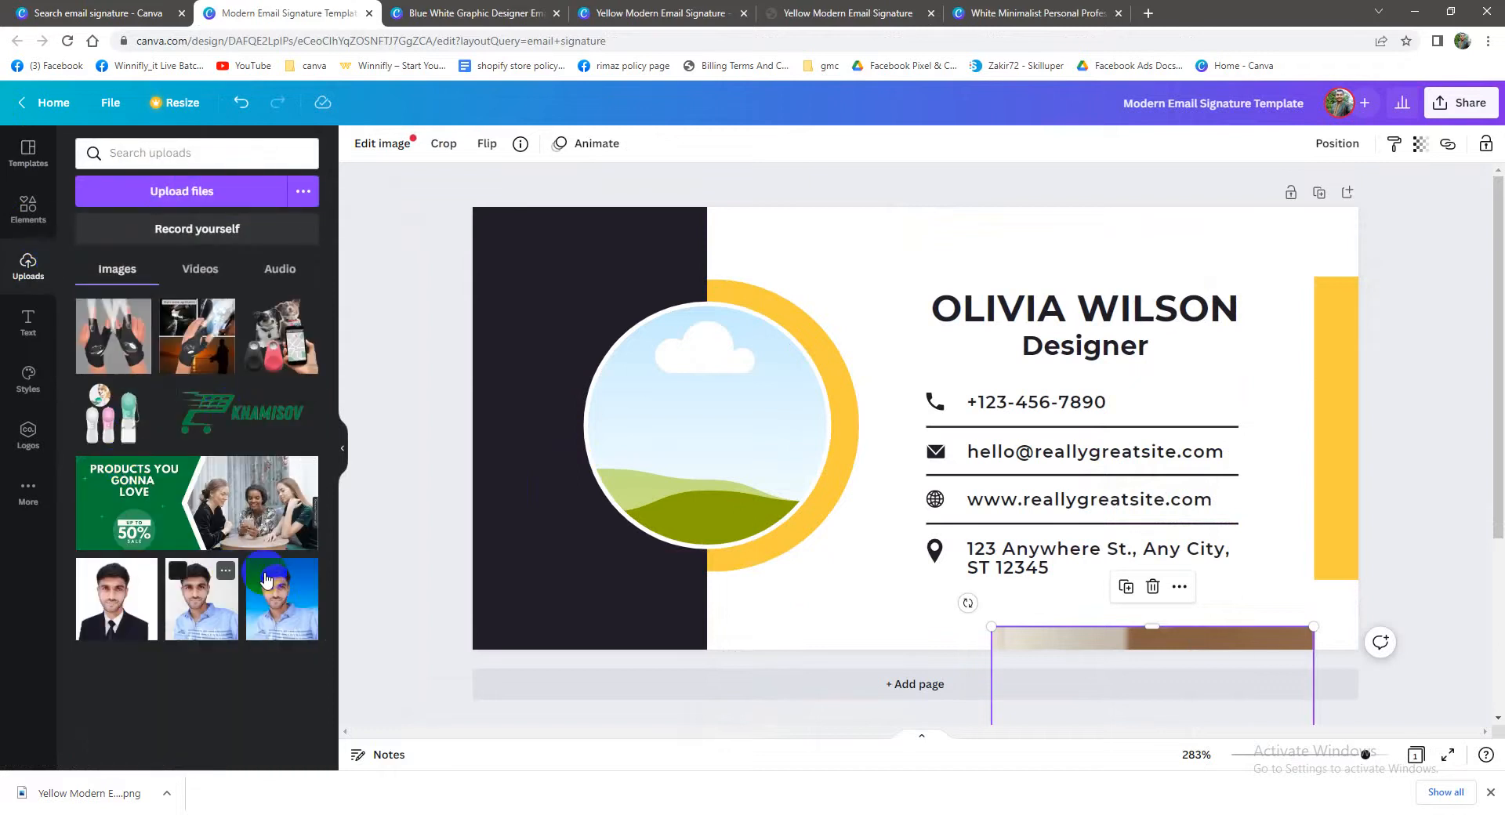
pyautogui.moveTo(117, 615); pyautogui.dragTo(746, 430)
pyautogui.click(971, 346)
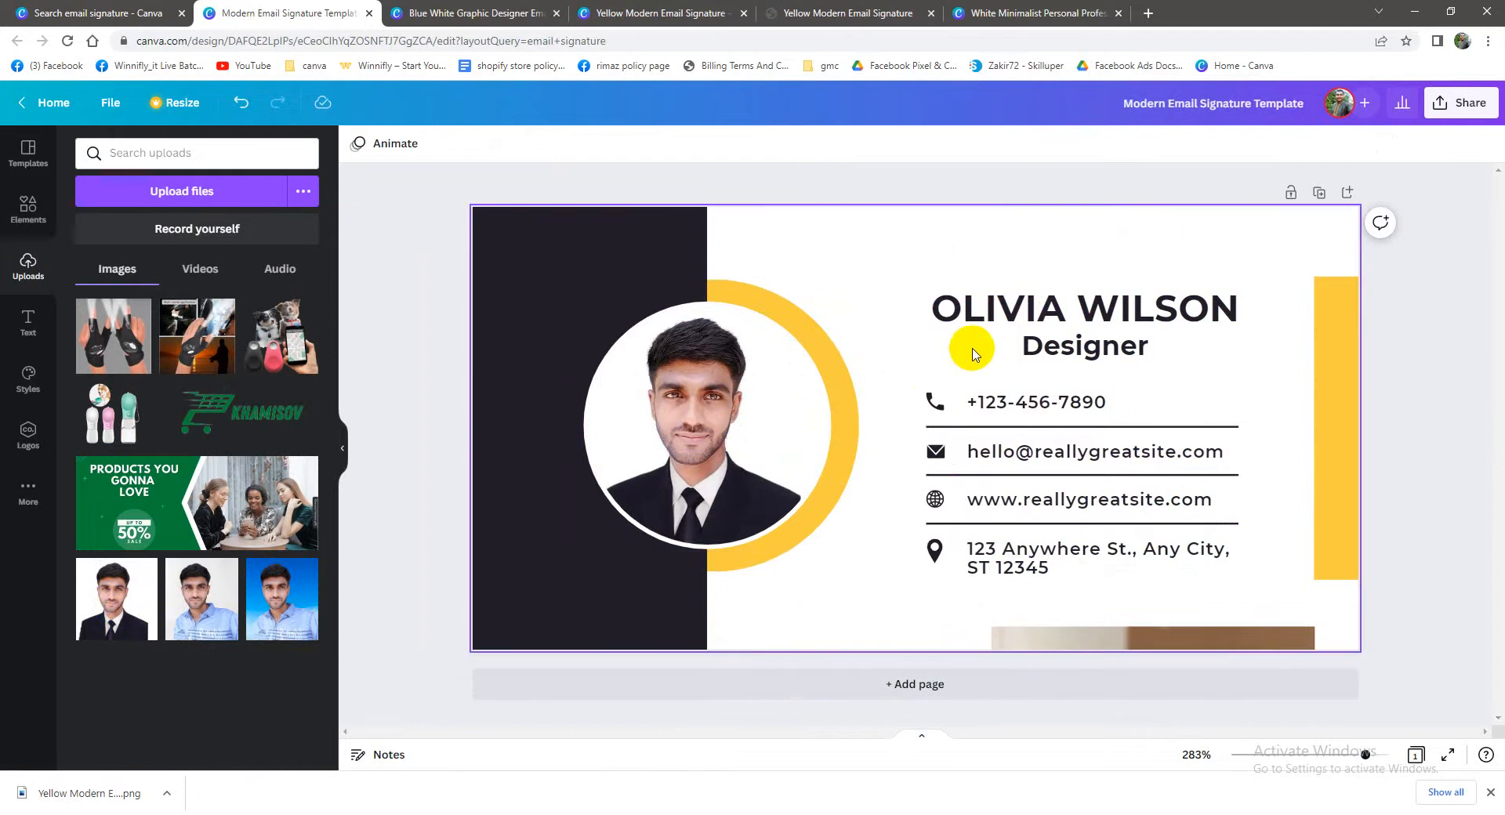
# Replace the first and last name in the signature's heading with the owner's own name in capitals
pyautogui.click(1011, 314)
pyautogui.doubleClick(1058, 308)
pyautogui.doubleClick(1060, 309)
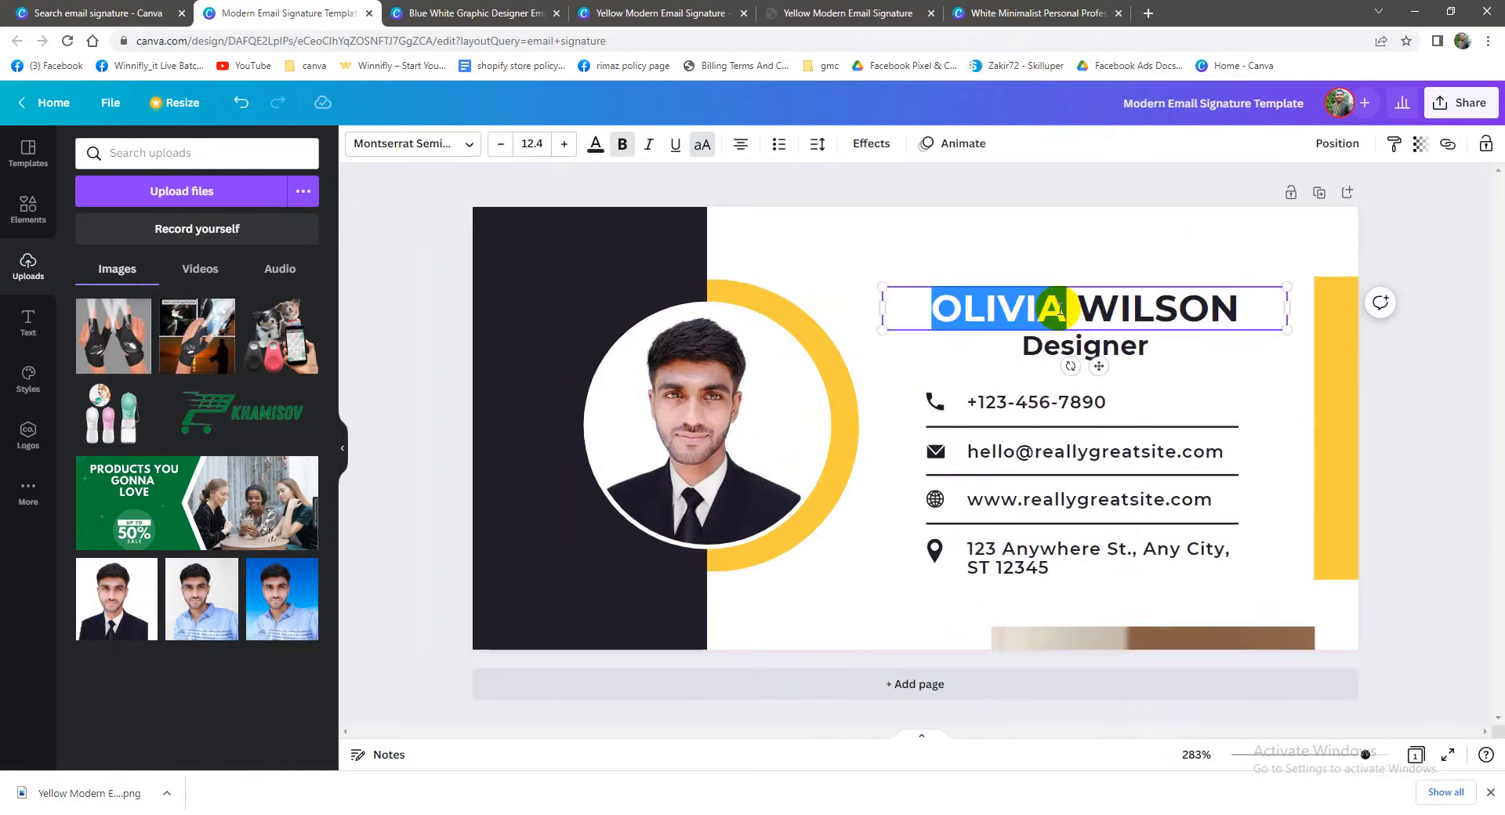
pyautogui.write('ABU')
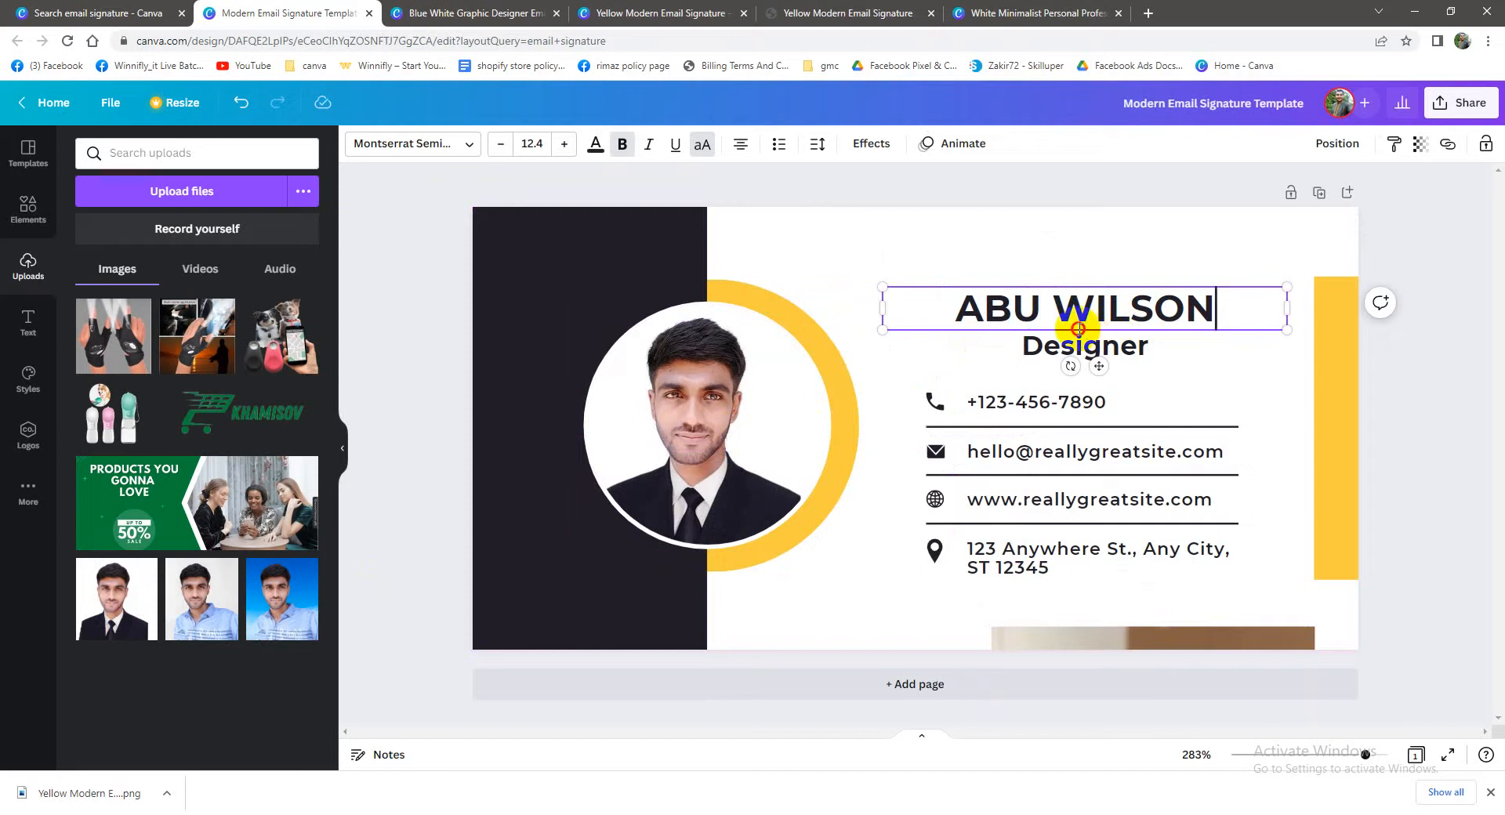
pyautogui.doubleClick(1069, 318)
pyautogui.write('HOSAIN')
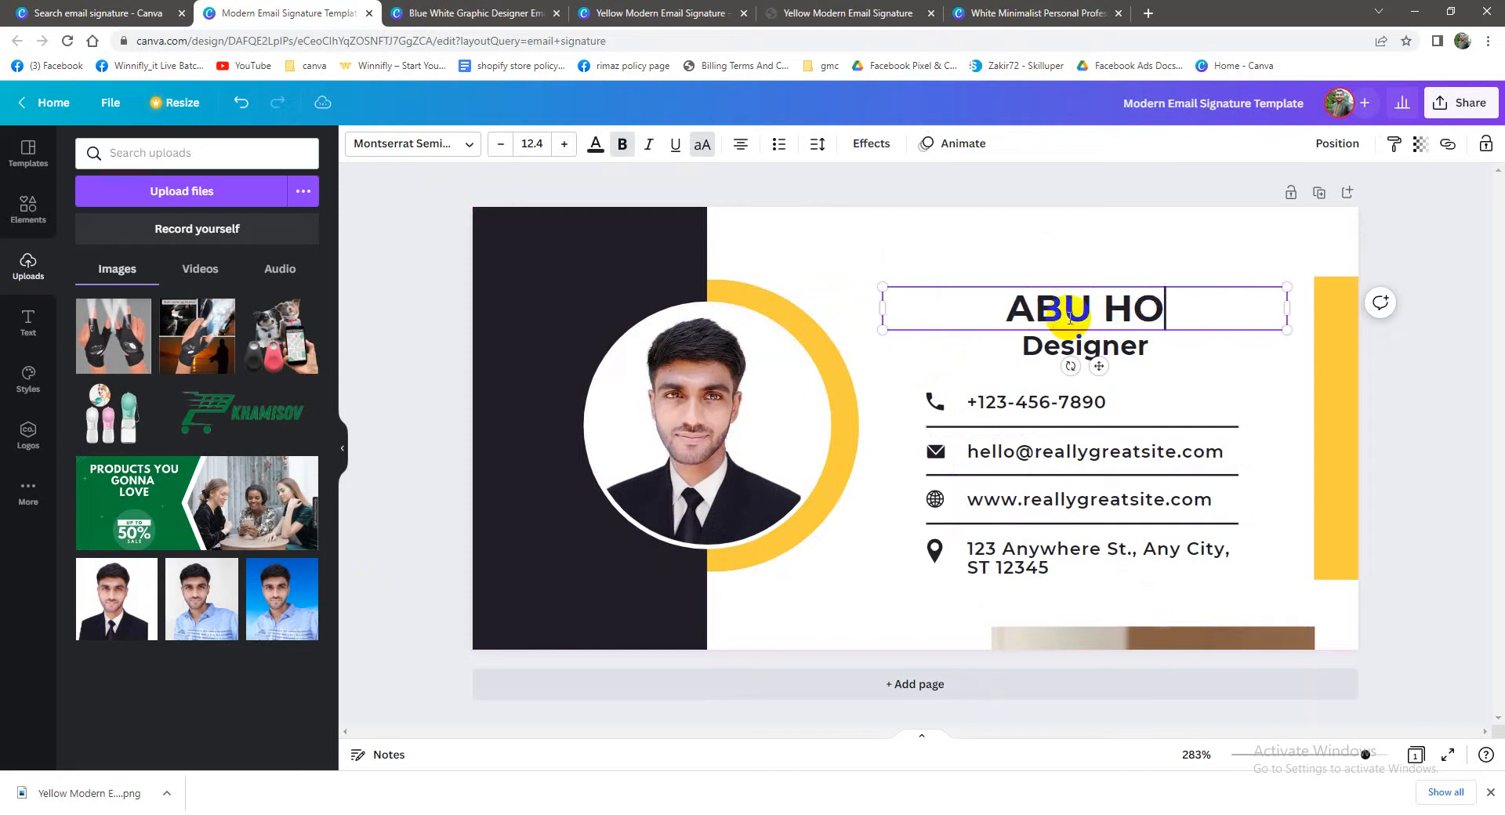
# Change the job title under the name to "Digital marketer" and shrink its text box to about 72 × 20
pyautogui.doubleClick(1044, 346)
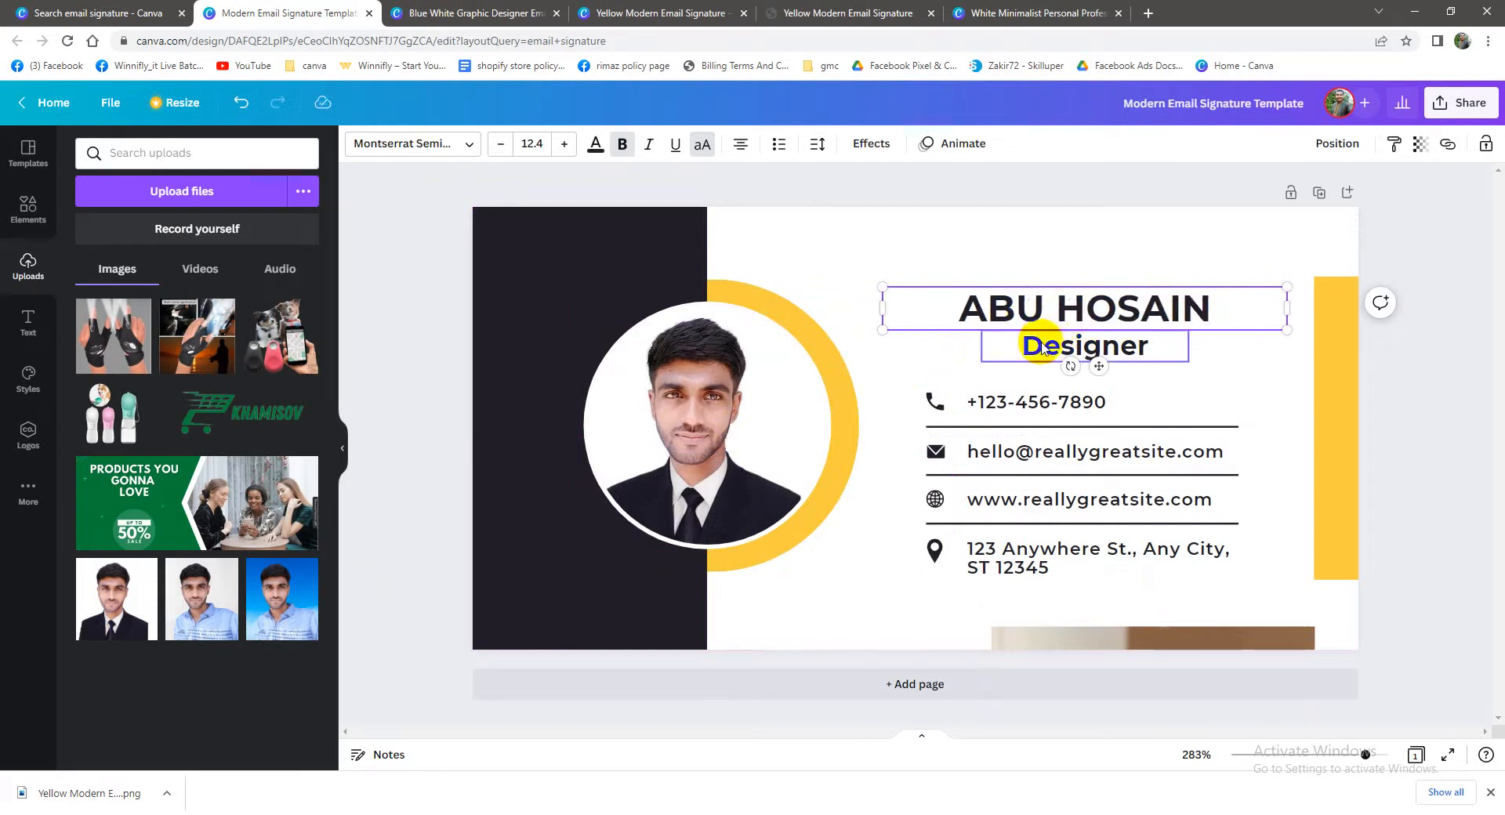
pyautogui.click(1047, 346)
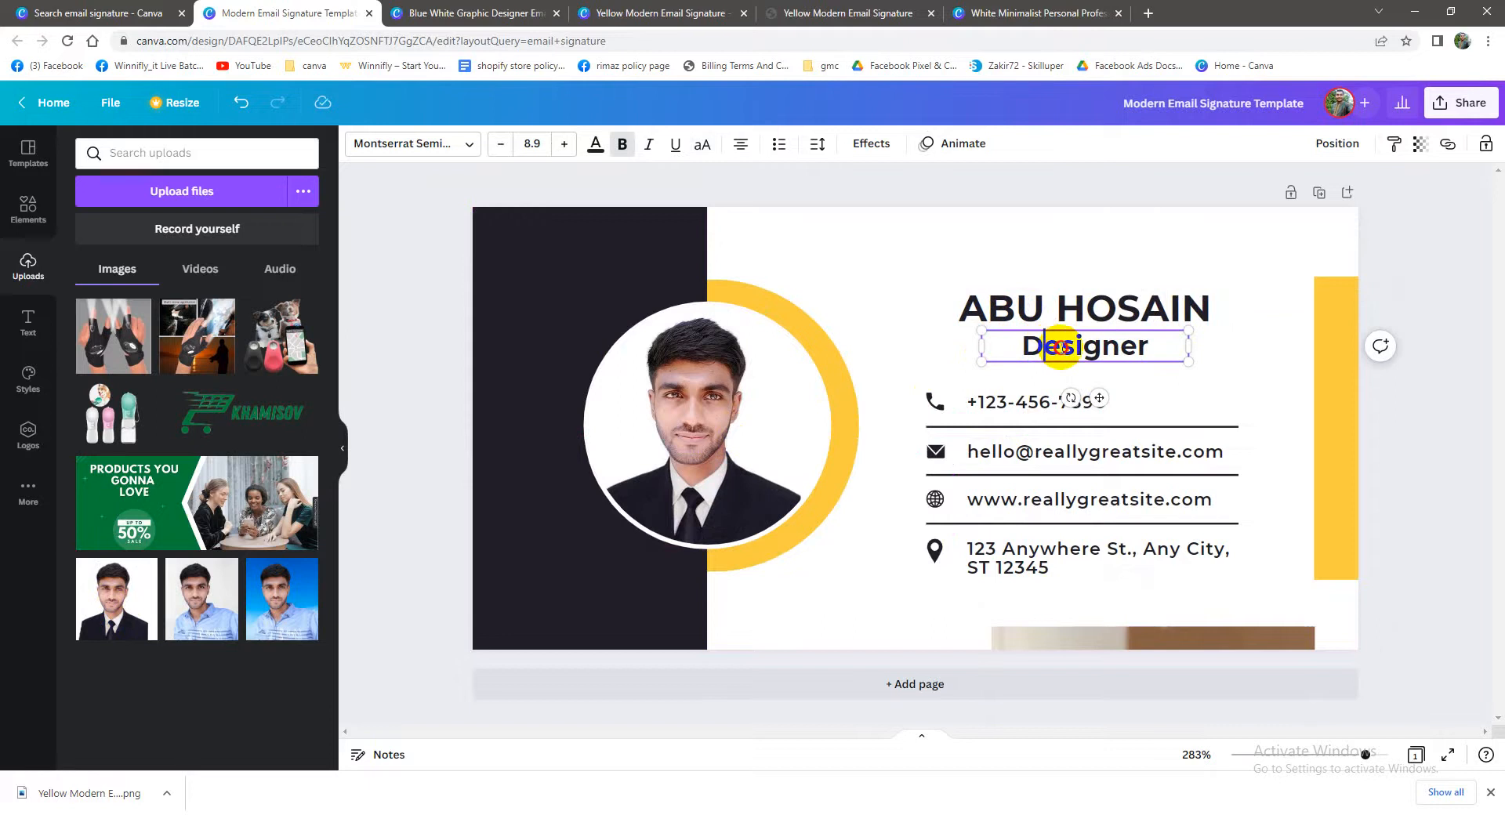
pyautogui.moveTo(1046, 346); pyautogui.dragTo(1150, 354)
pyautogui.write('ig')
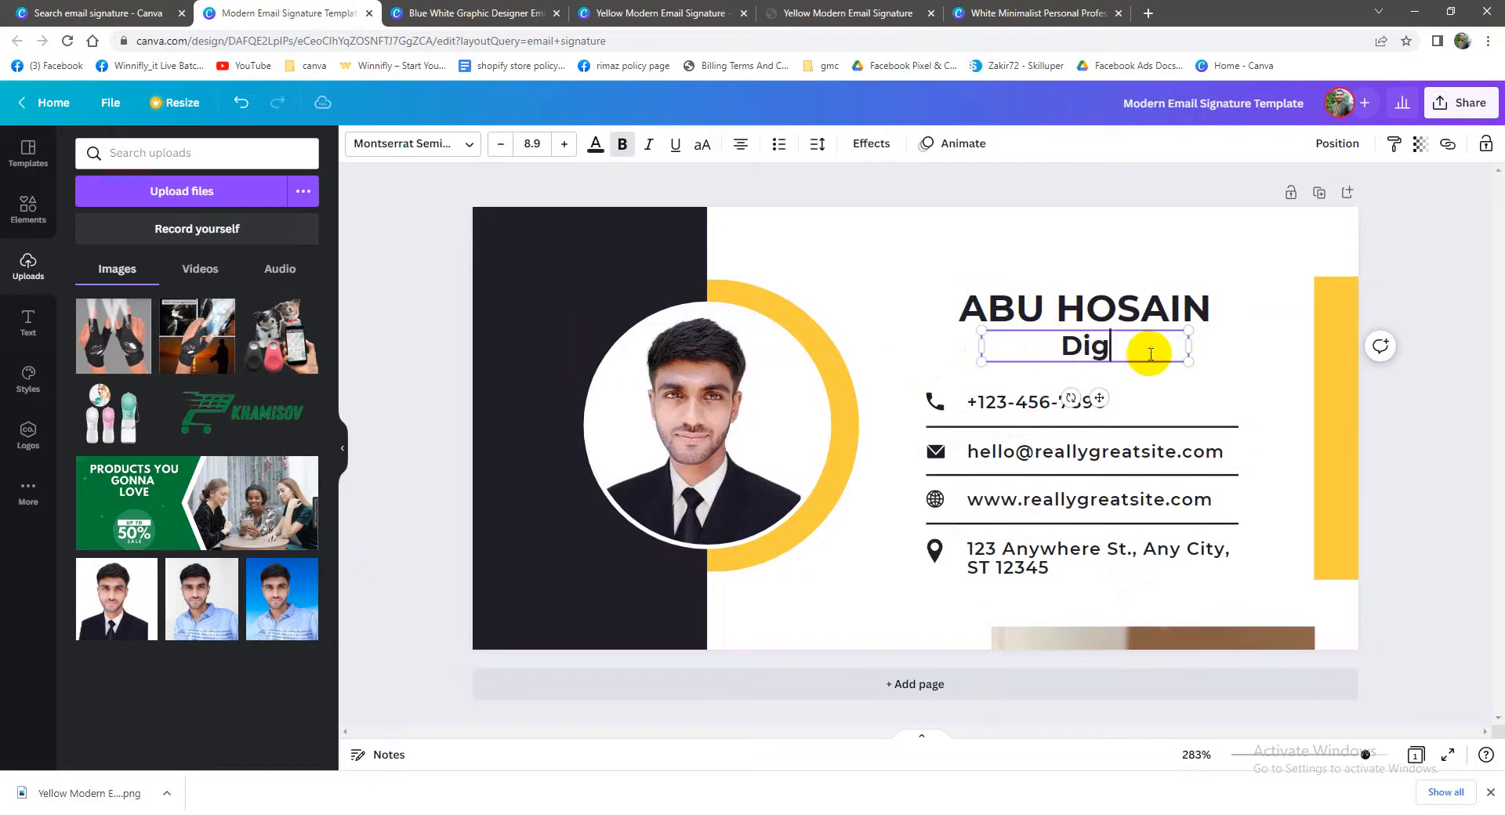
pyautogui.write('ital marketer')
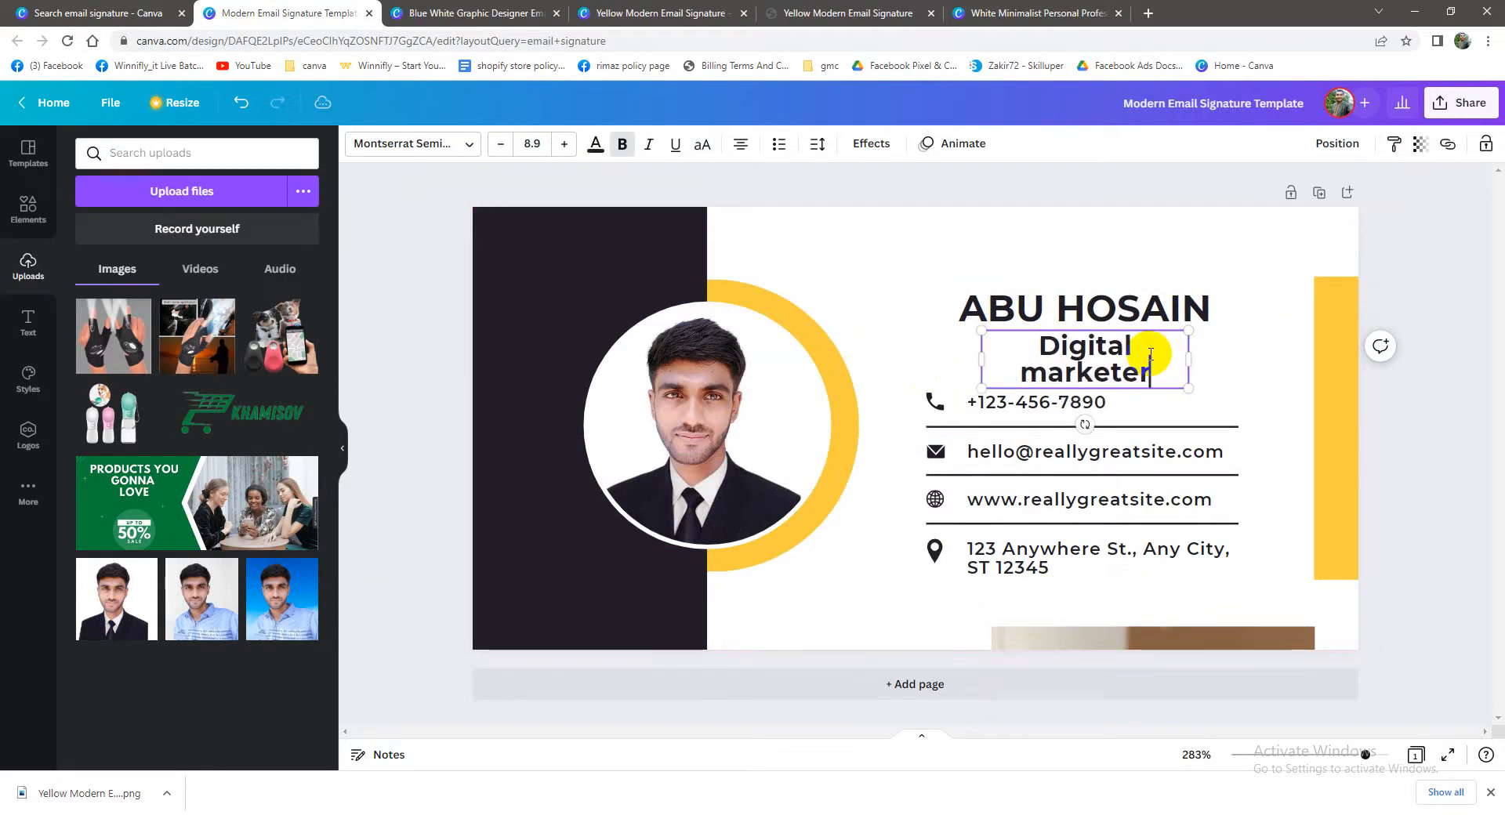
pyautogui.moveTo(1189, 387); pyautogui.dragTo(1143, 369)
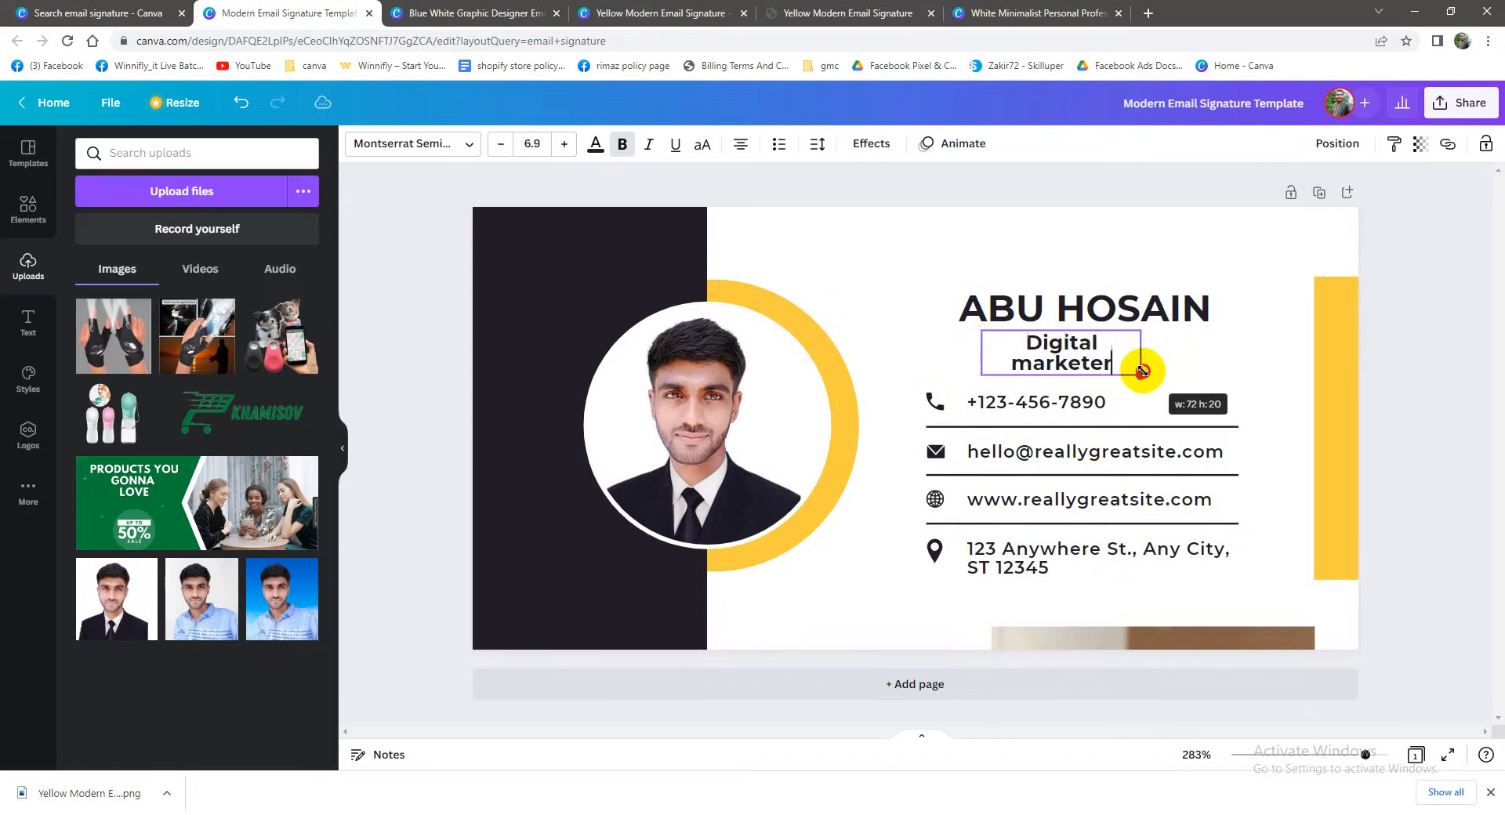
# Replace the sample digits after the plus sign in the phone line with the owner's phone number
pyautogui.click(1001, 403)
pyautogui.click(1024, 407)
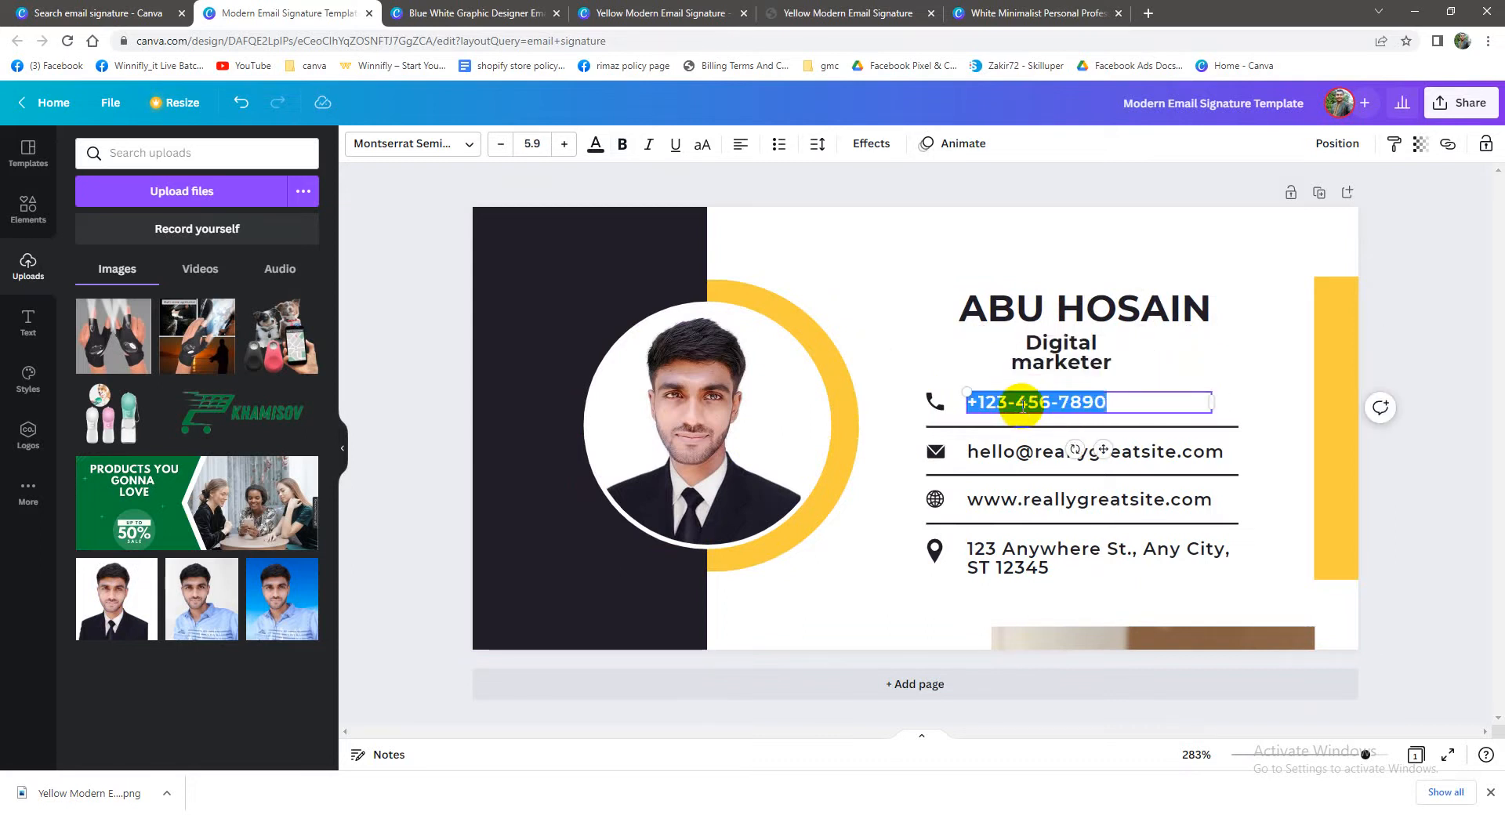
pyautogui.moveTo(1107, 401); pyautogui.dragTo(979, 401)
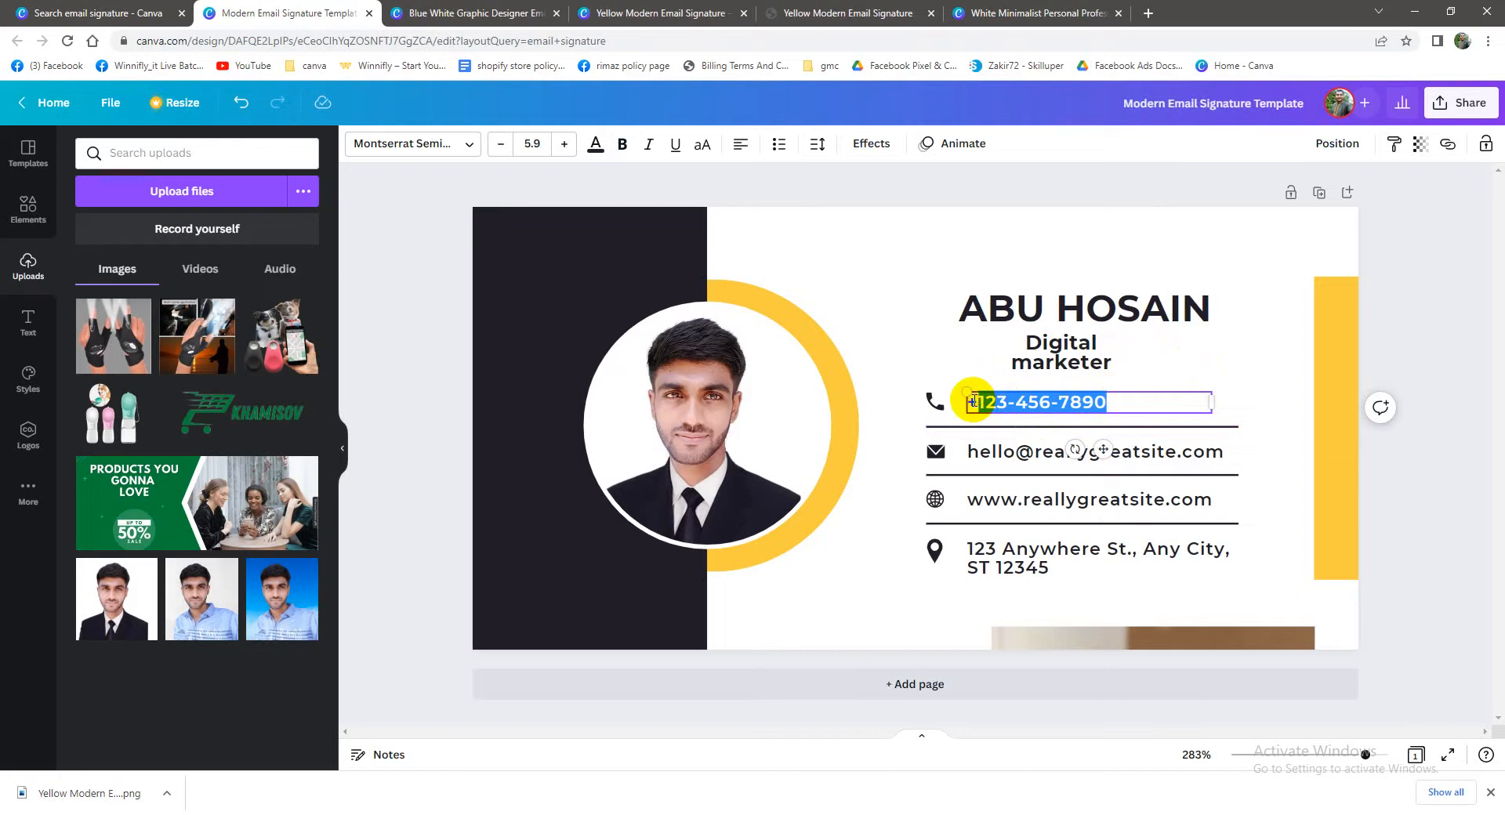
pyautogui.write('0189235')
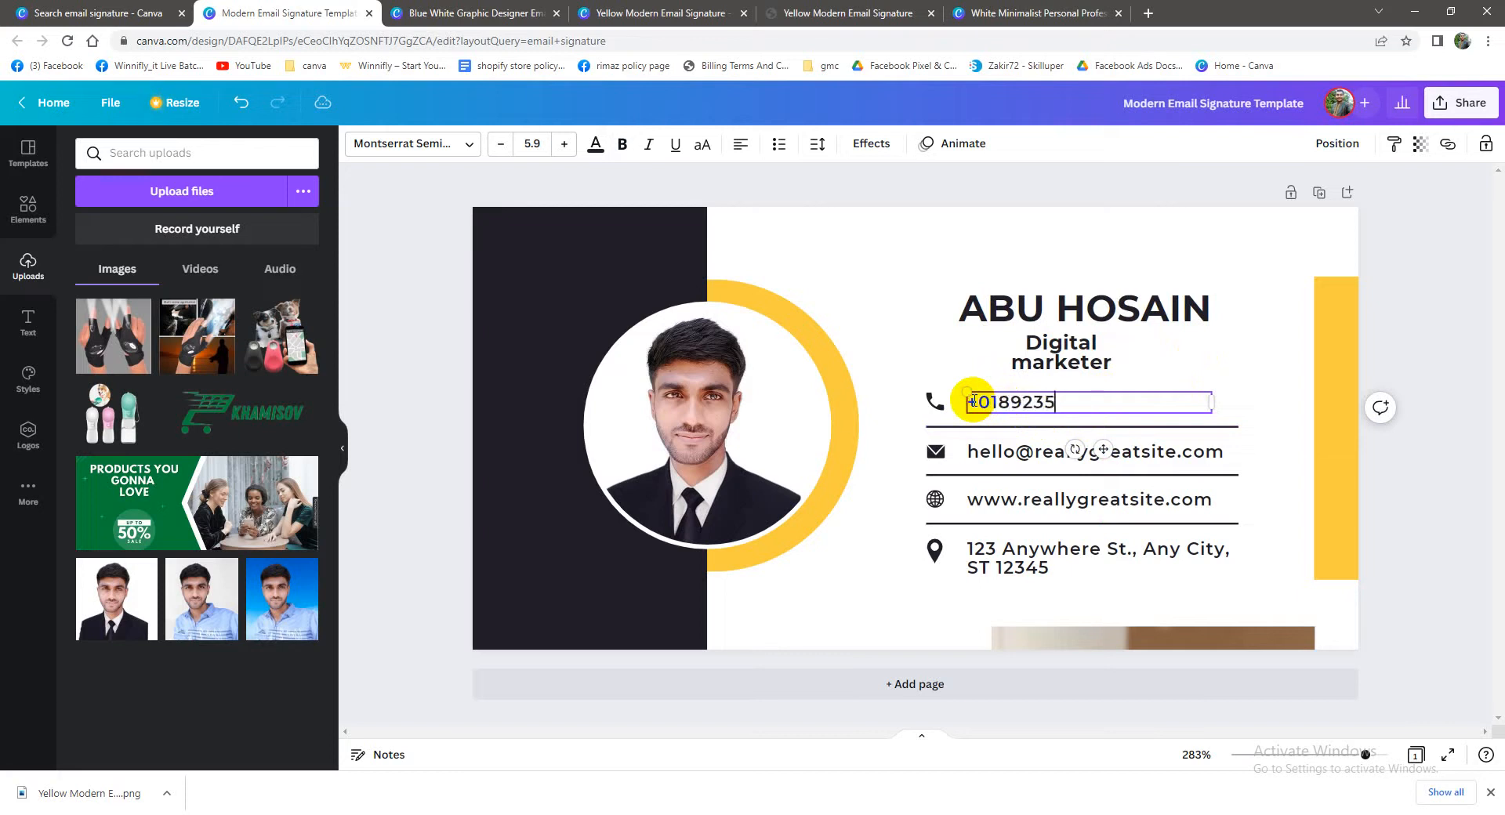
pyautogui.click(1019, 554)
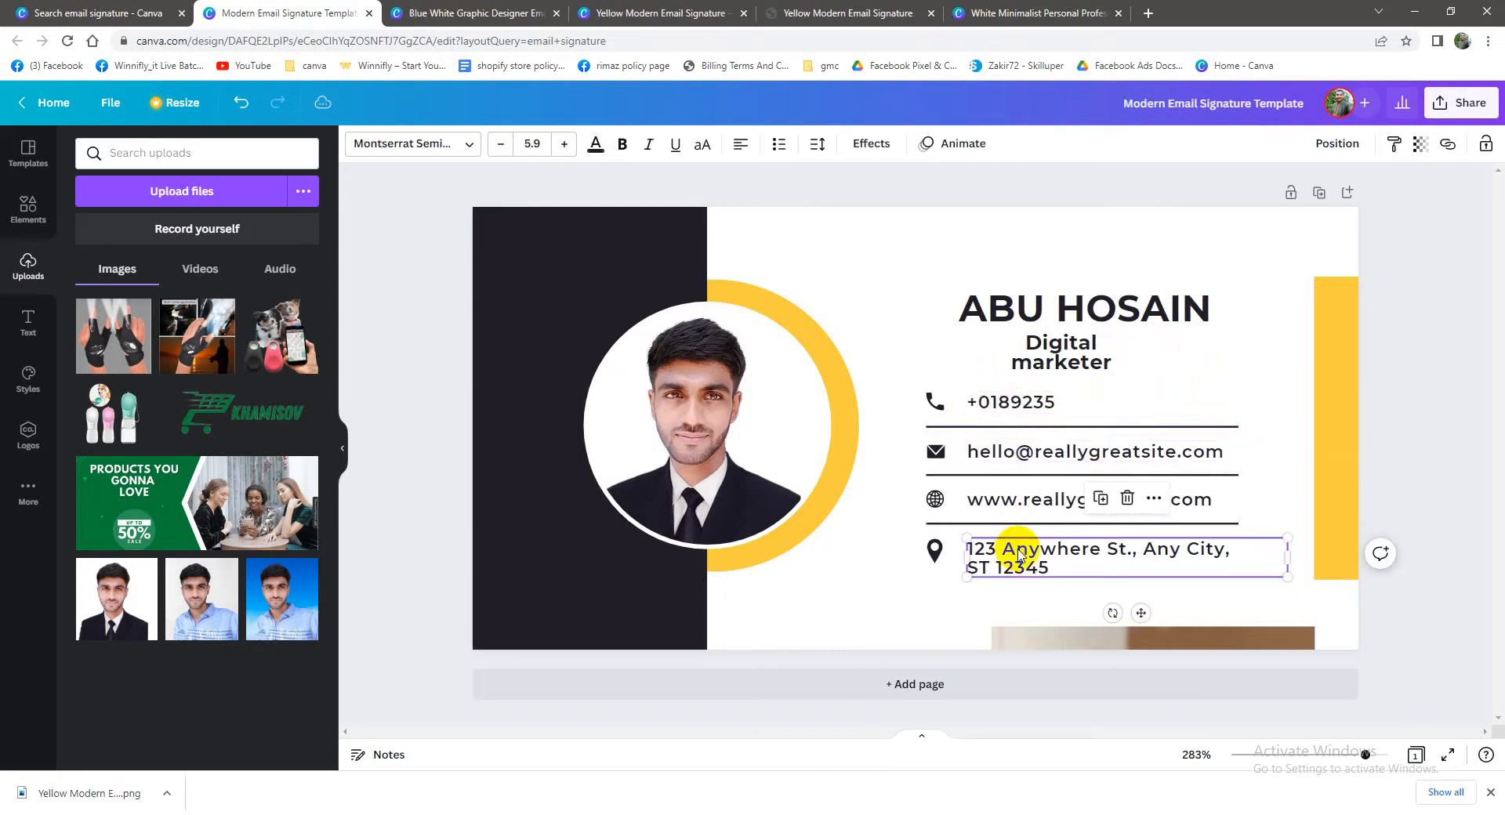
pyautogui.click(634, 574)
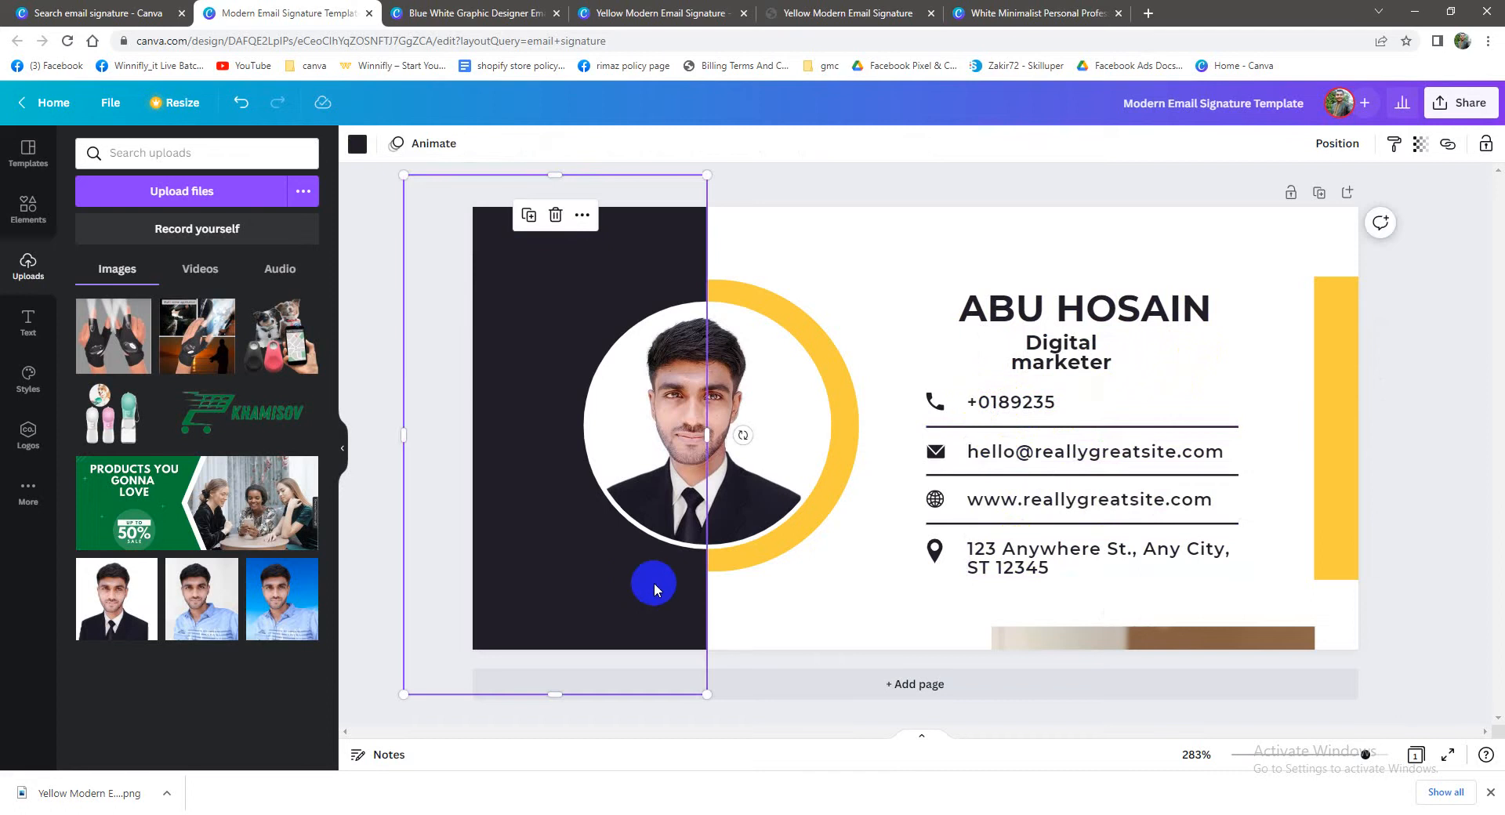
pyautogui.click(754, 599)
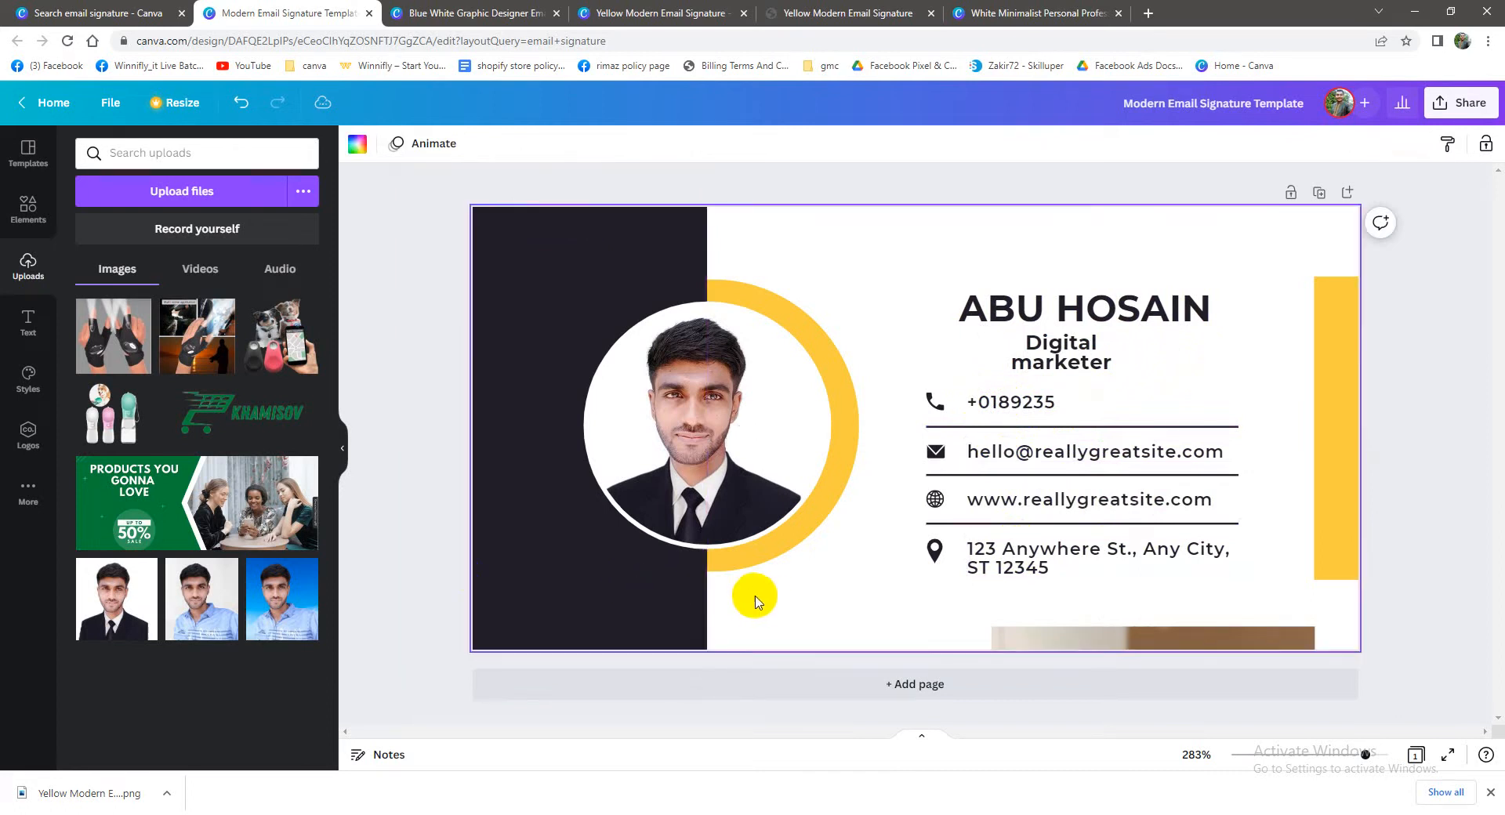
# Find a facebook element, insert the round blue Facebook logo and place it as a small icon below the portrait
pyautogui.click(23, 214)
pyautogui.click(140, 156)
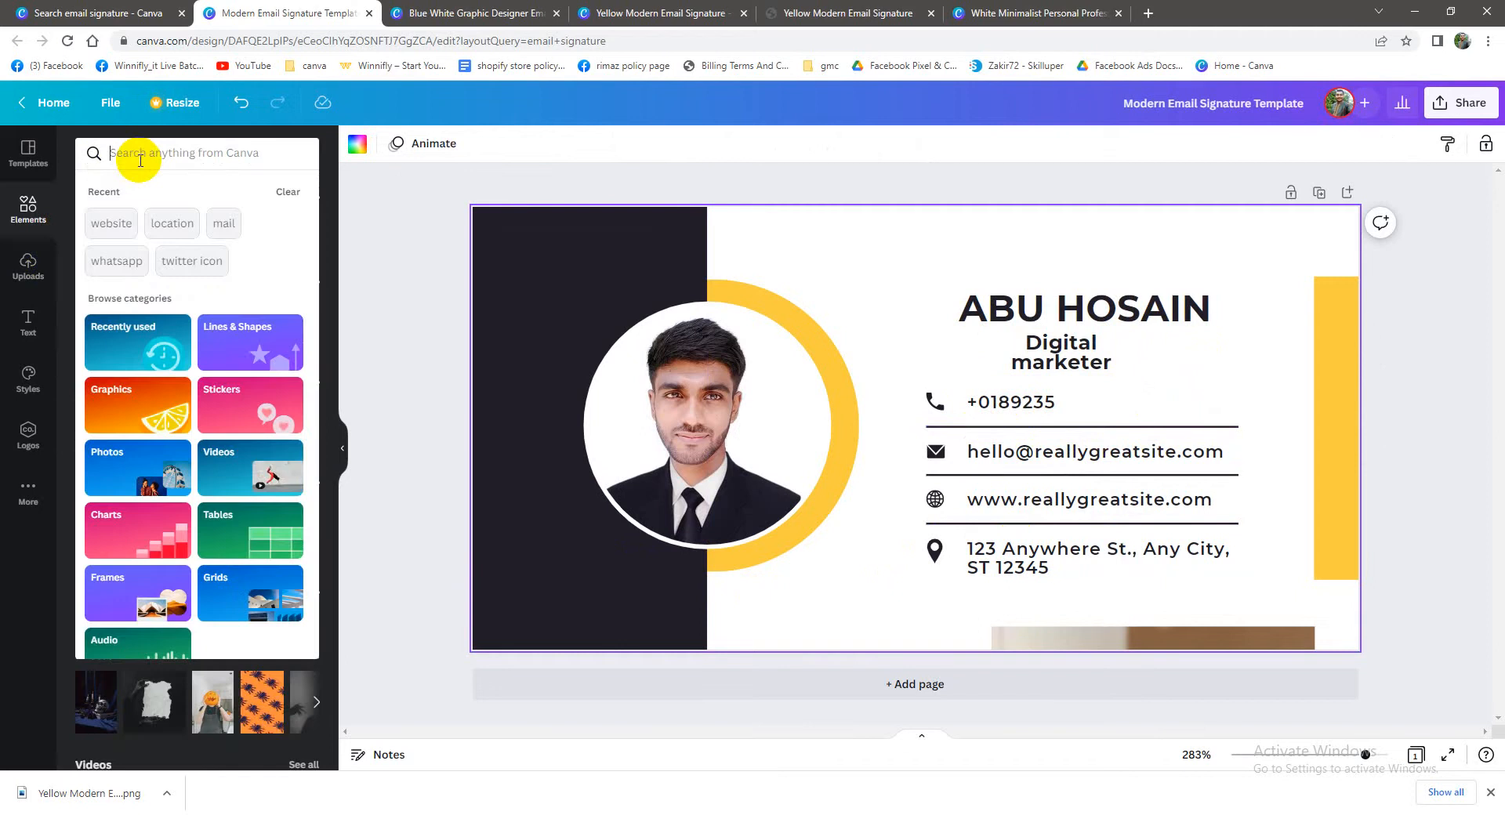
pyautogui.write('fac')
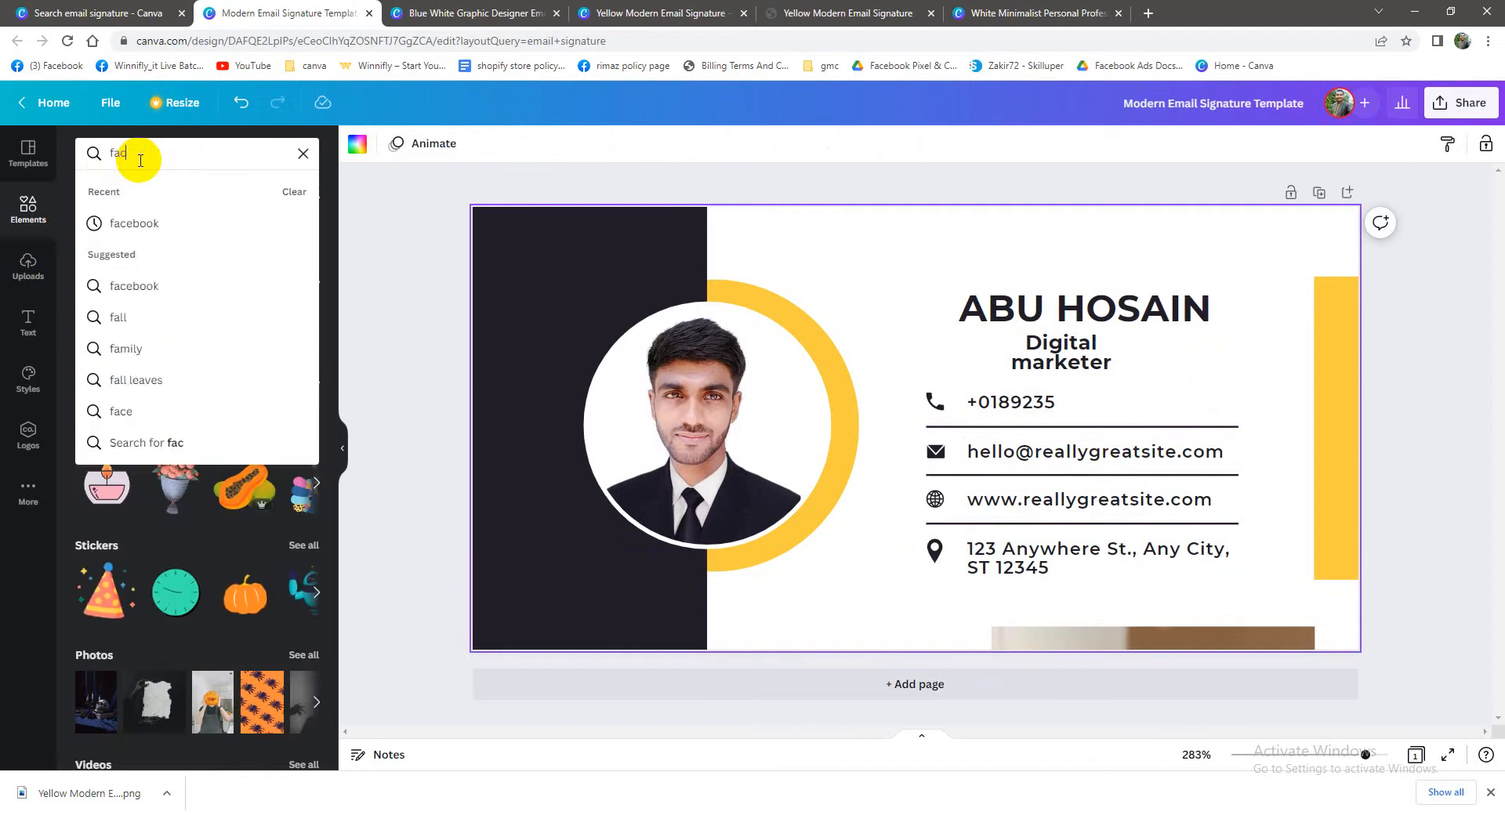
pyautogui.write('e')
pyautogui.click(144, 223)
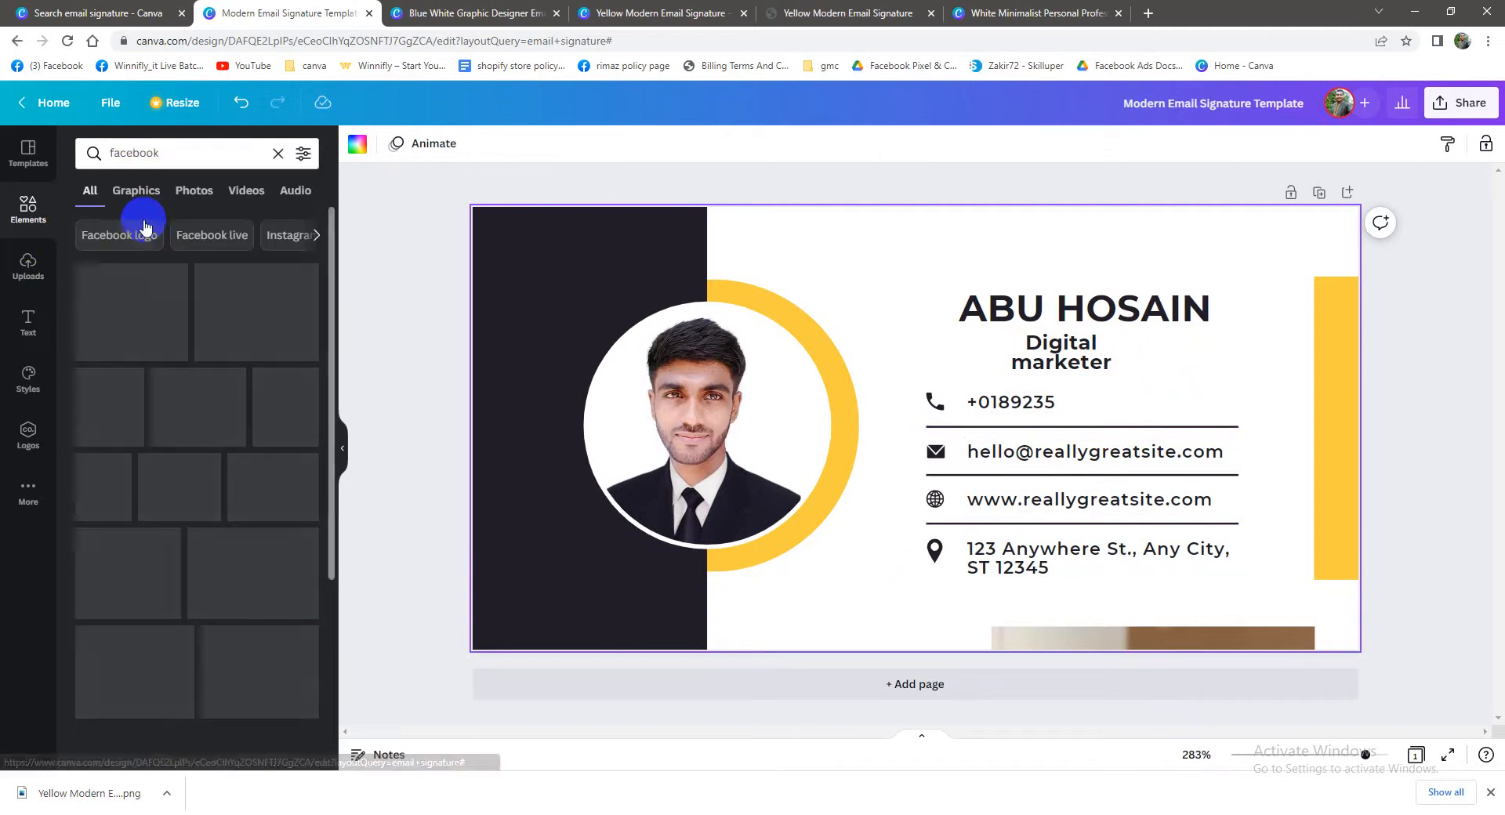
pyautogui.click(122, 319)
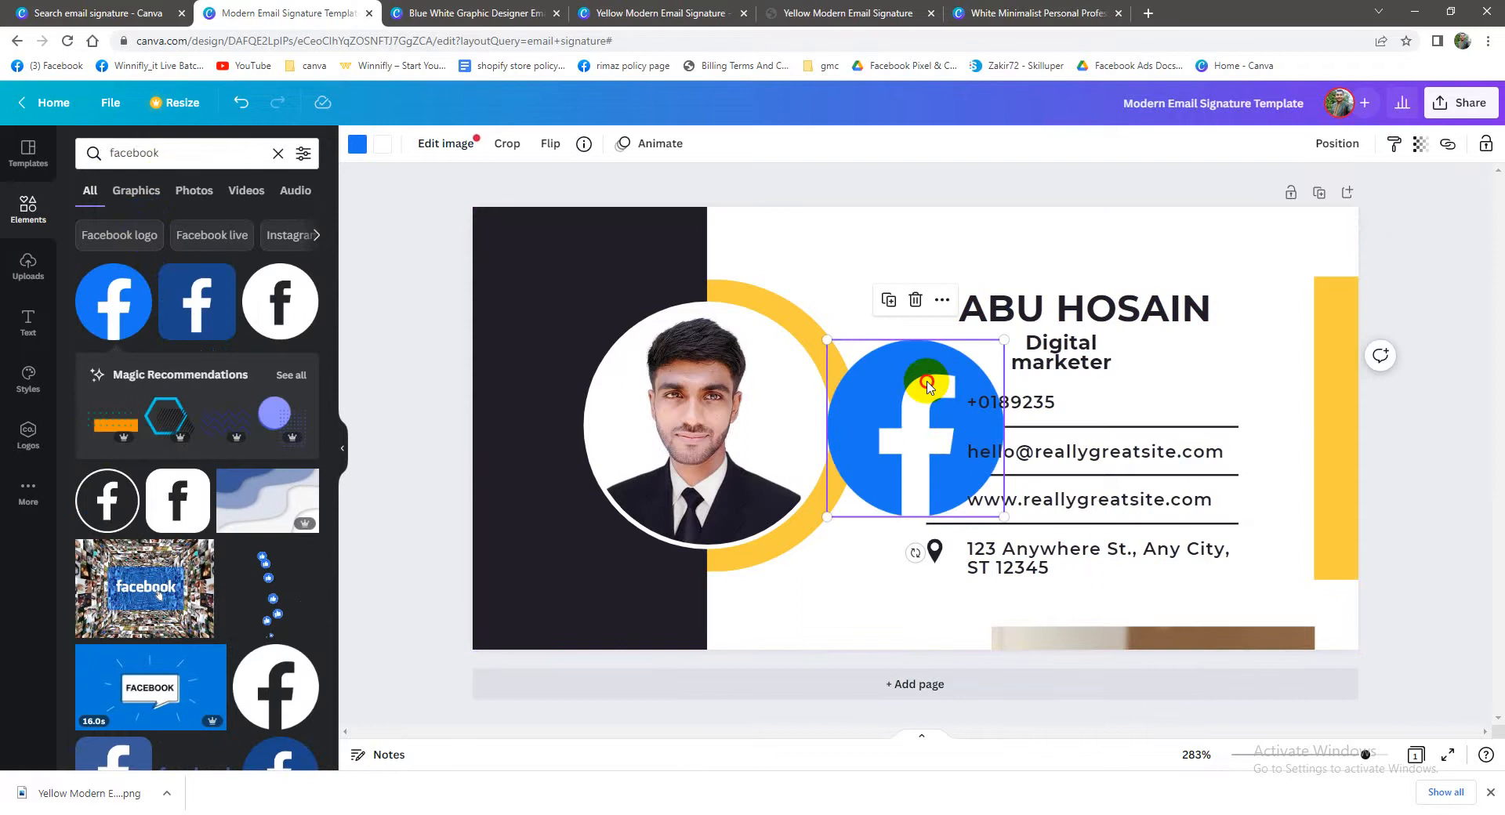
pyautogui.moveTo(835, 344); pyautogui.dragTo(733, 606)
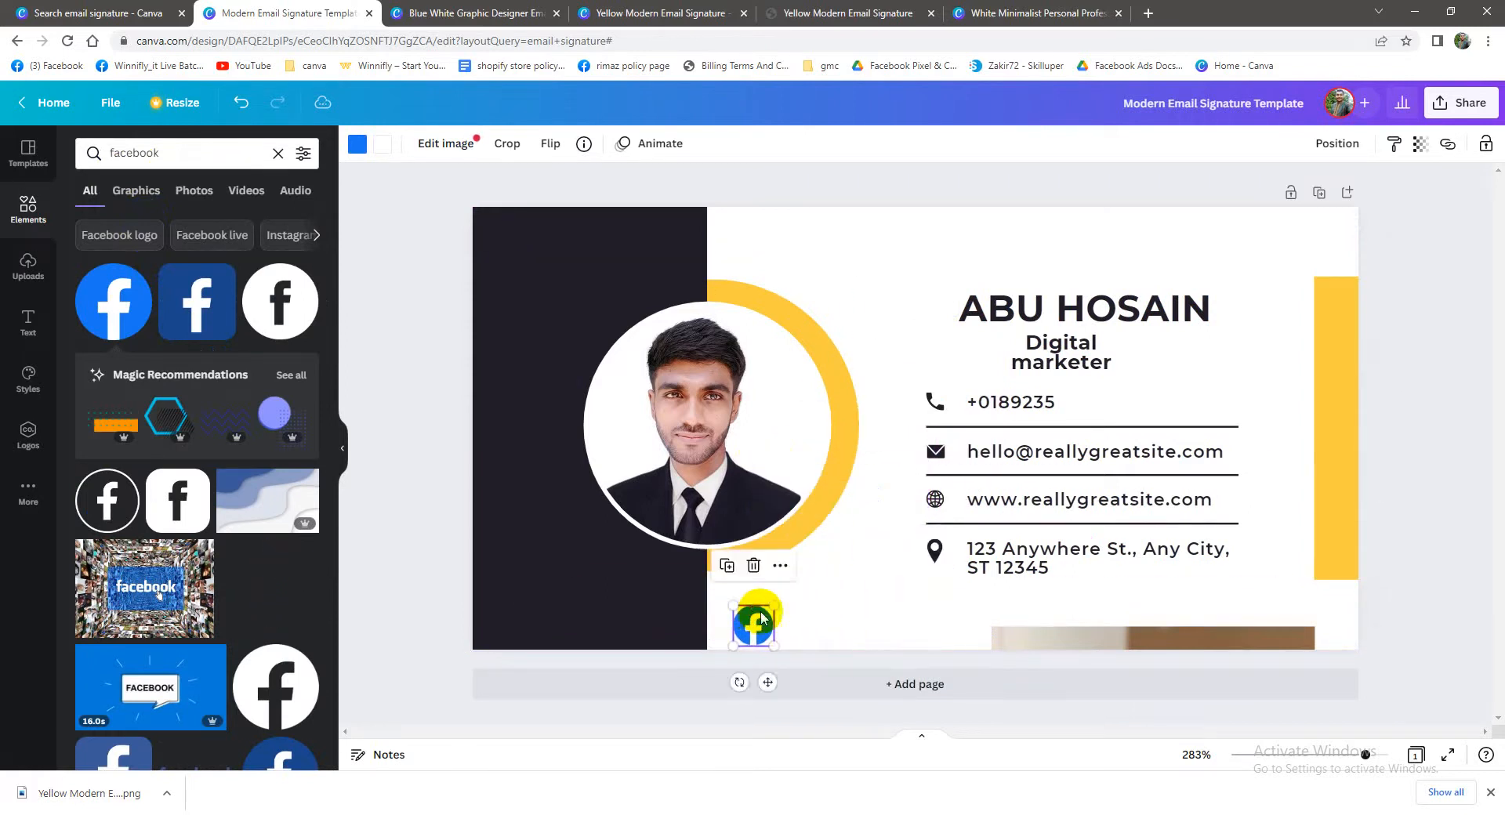
pyautogui.click(810, 627)
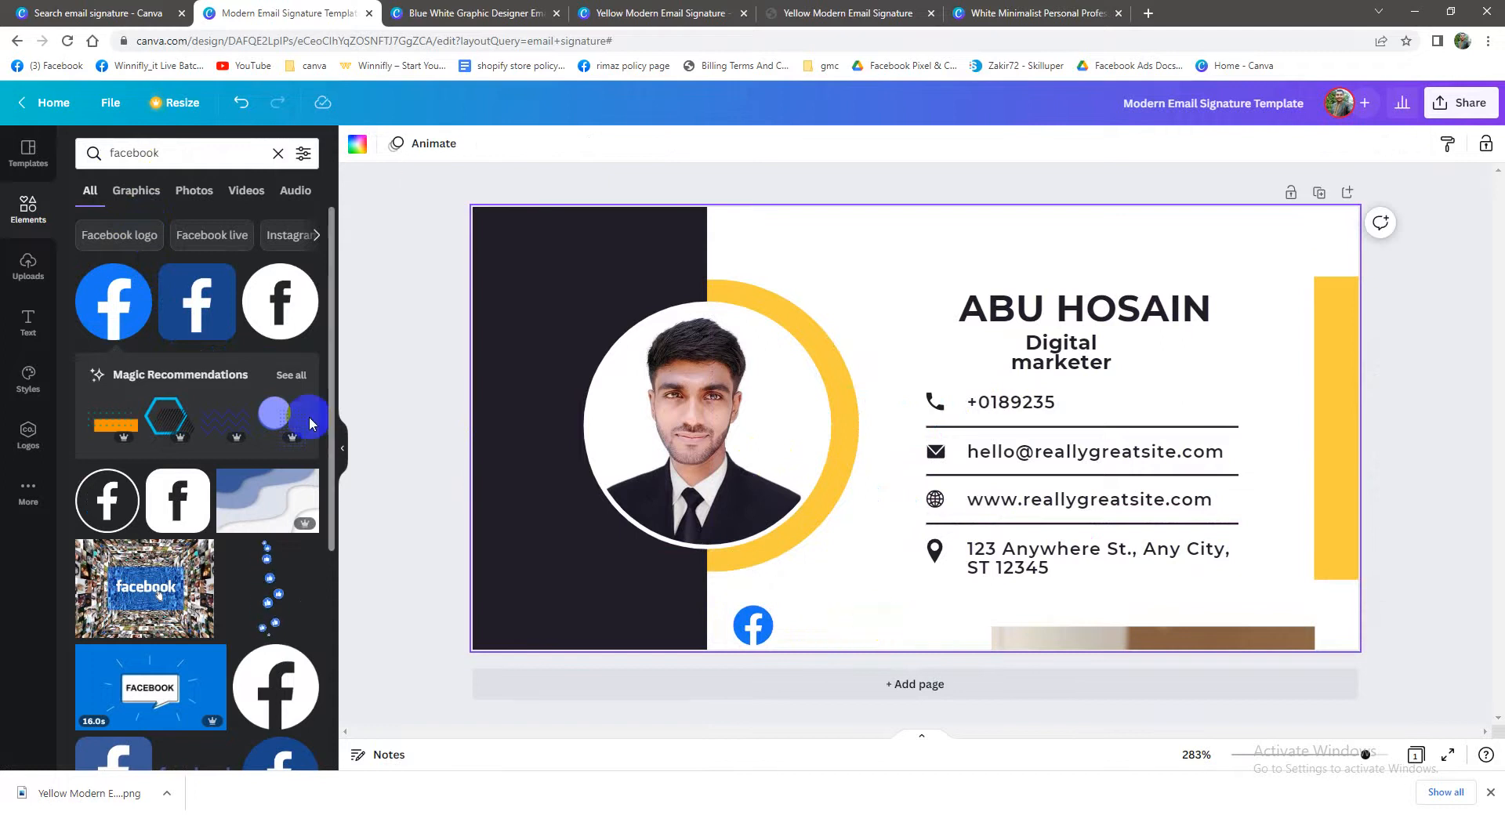
# Find an instagram element, insert the colourful Instagram logo and shrink it to sit beside the Facebook icon at matching size
pyautogui.click(168, 152)
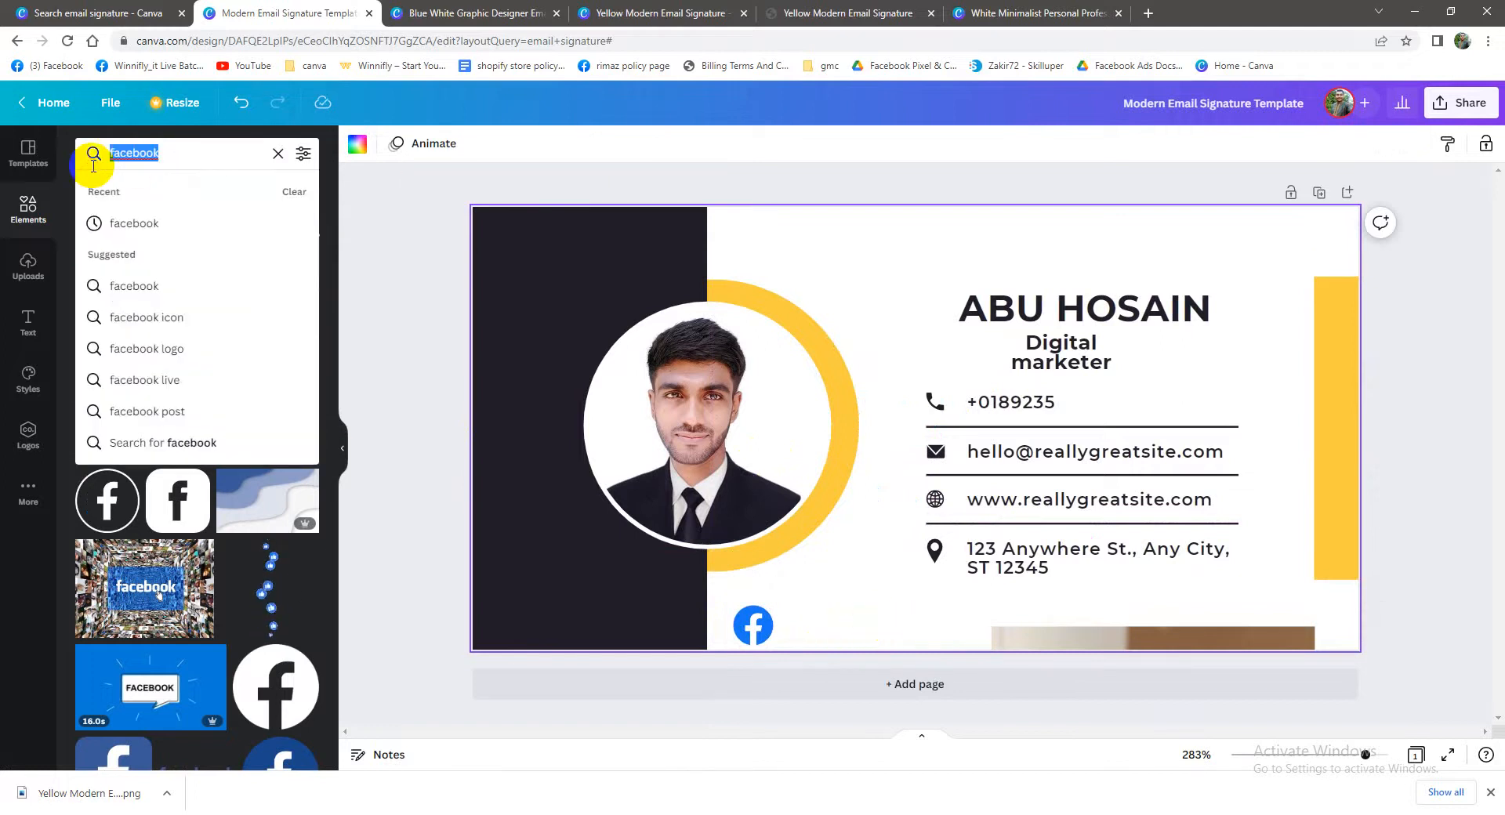
pyautogui.write('in')
pyautogui.click(124, 259)
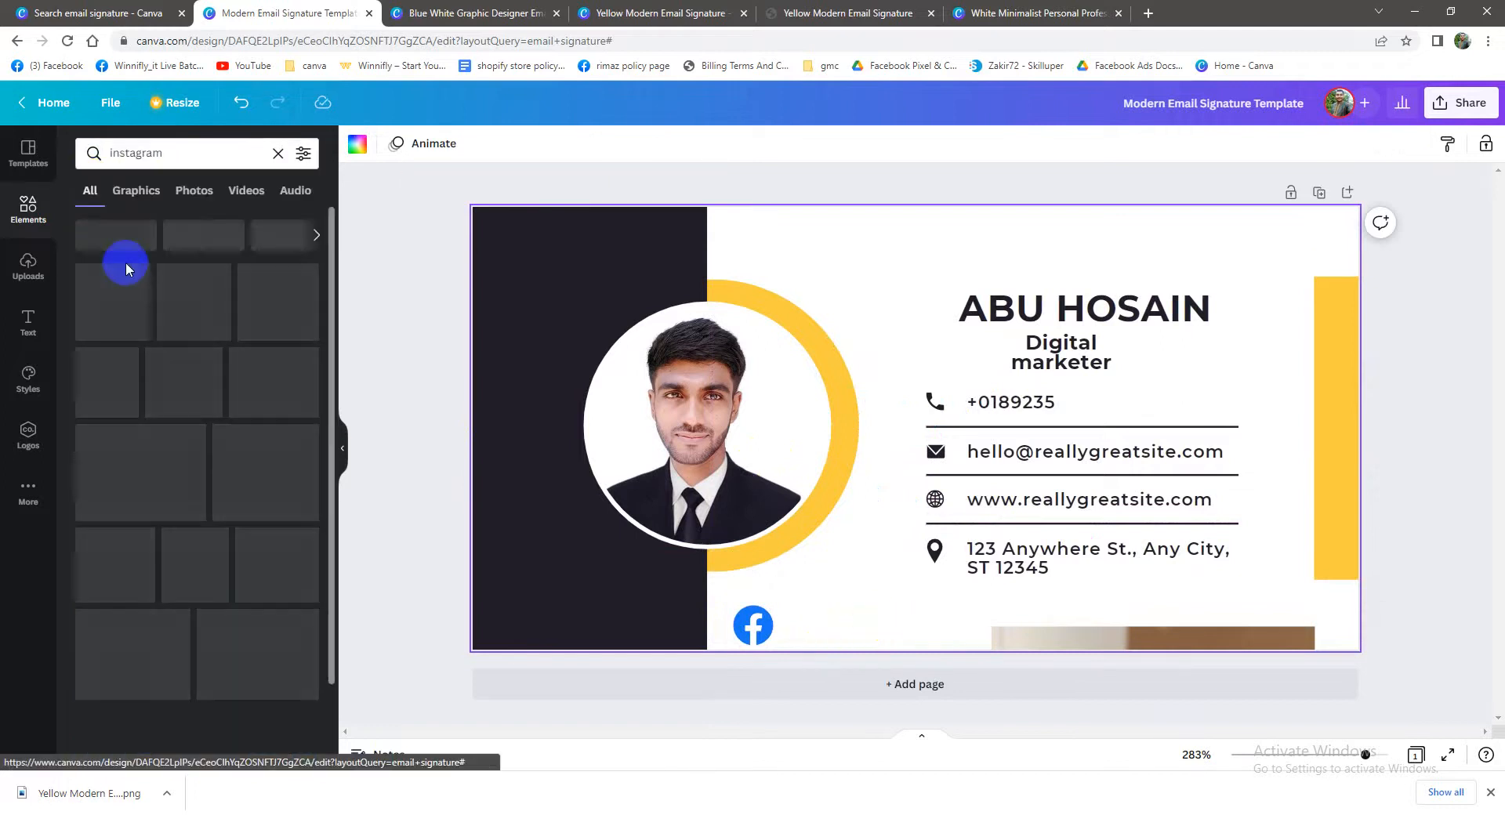
pyautogui.click(114, 301)
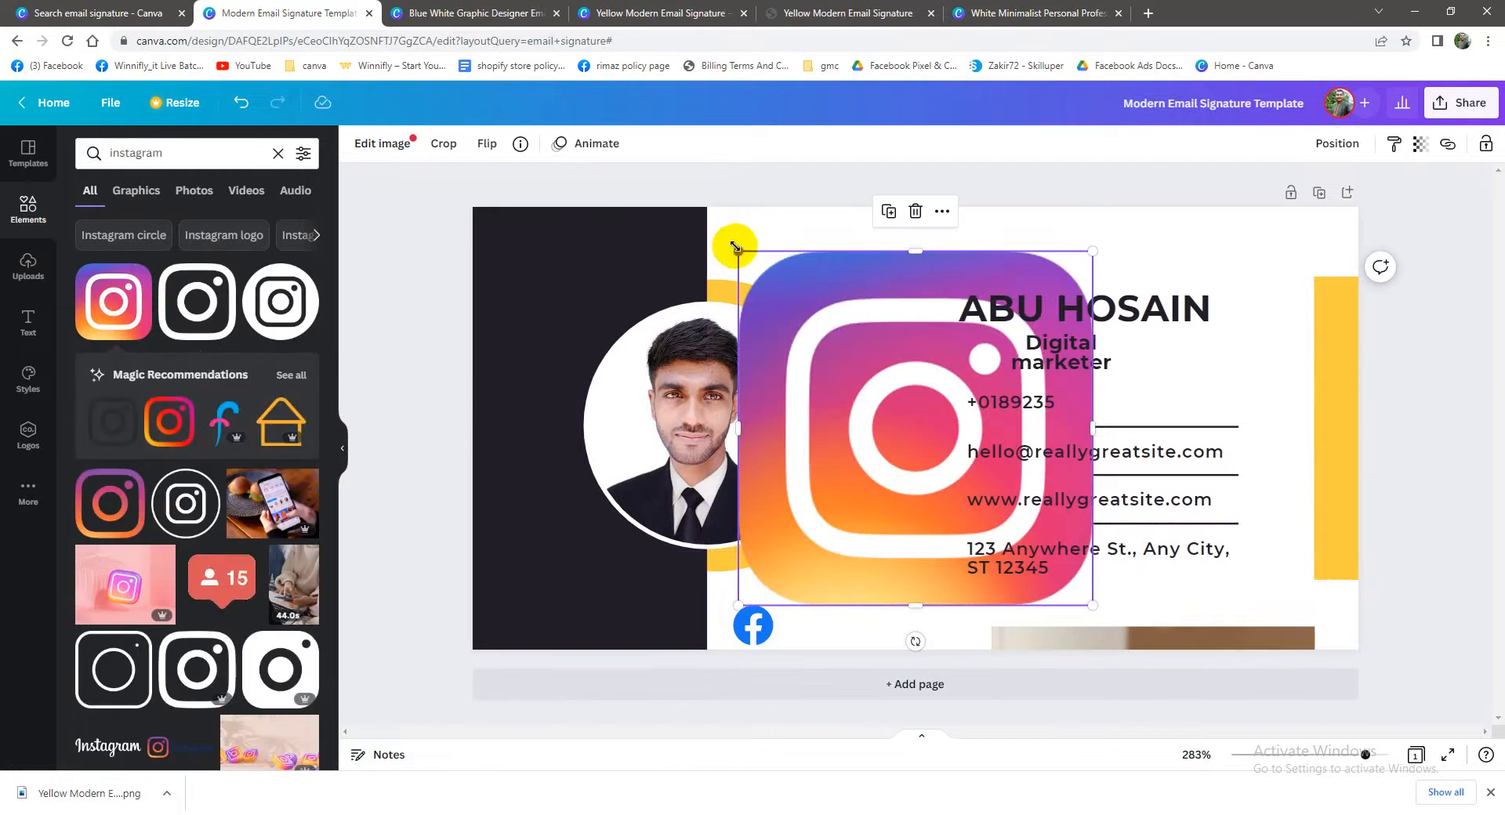
pyautogui.moveTo(735, 248); pyautogui.dragTo(964, 477)
pyautogui.moveTo(1071, 597); pyautogui.dragTo(893, 651)
pyautogui.moveTo(798, 530); pyautogui.dragTo(802, 622)
pyautogui.click(753, 623)
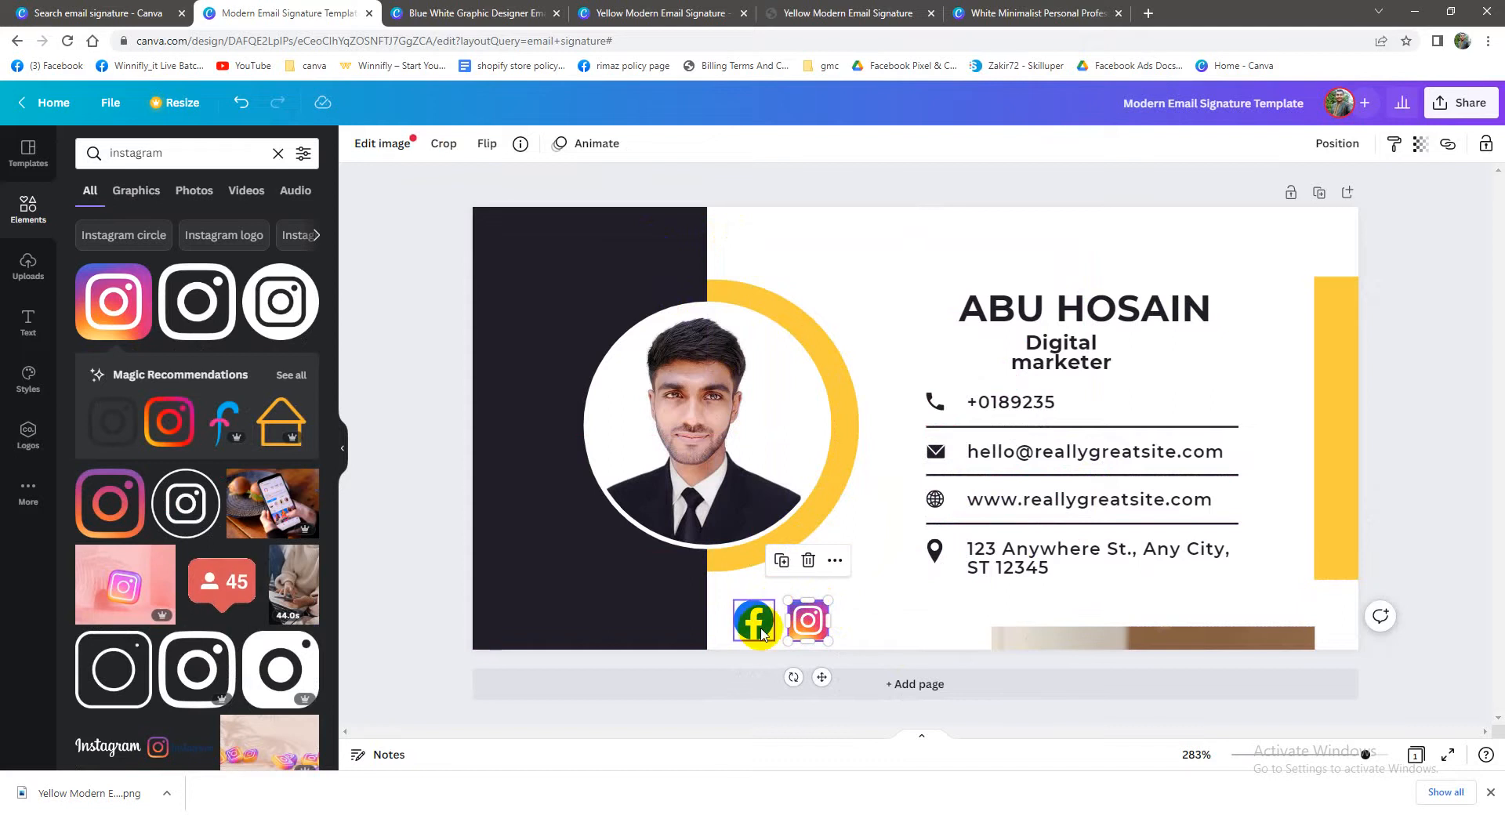
# Switch to the other browser window and copy the address of the owner's Facebook profile page
pyautogui.click(703, 813)
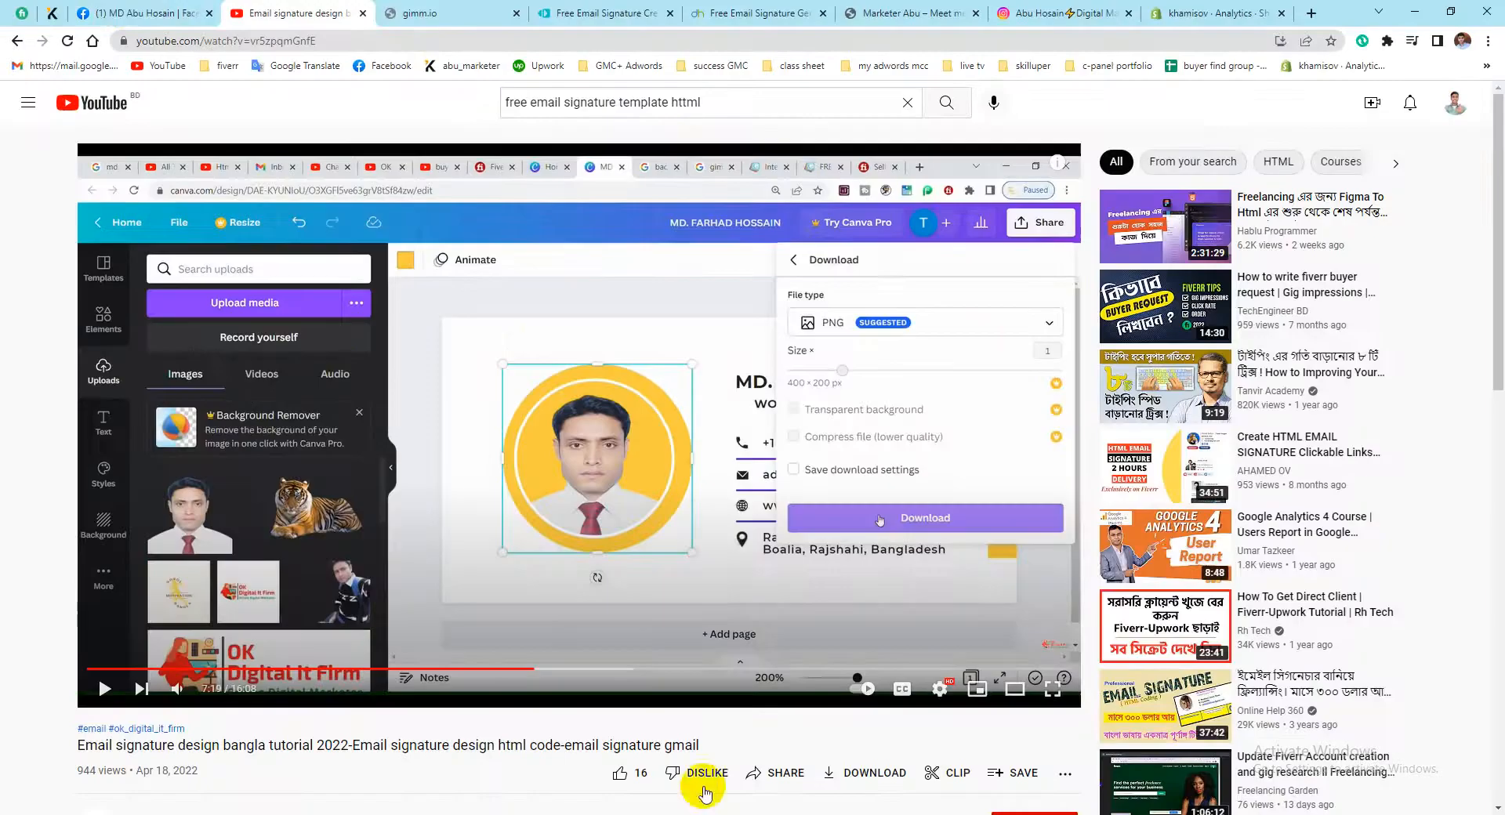
pyautogui.click(132, 13)
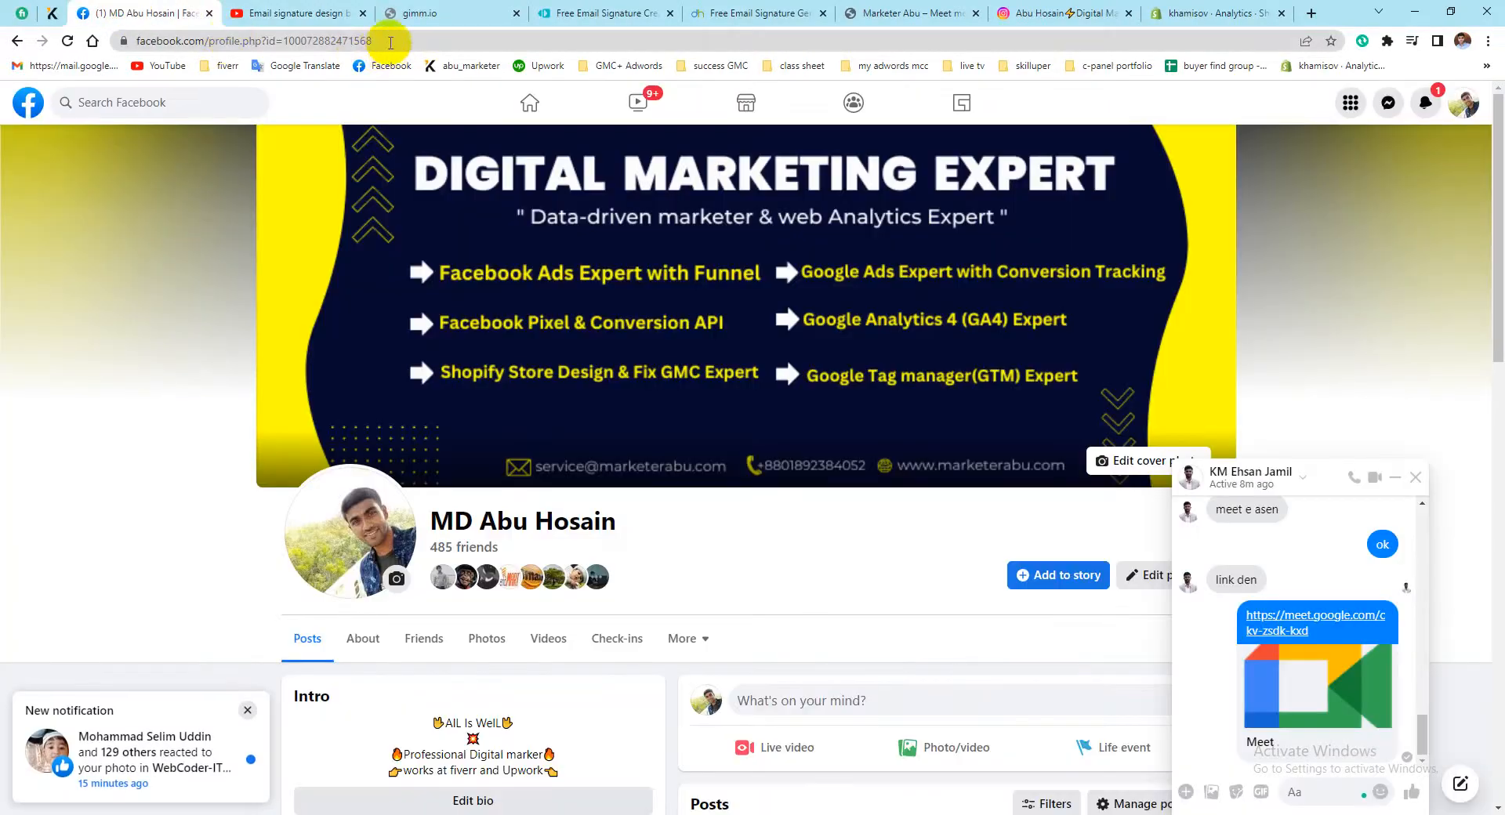
pyautogui.click(156, 44)
pyautogui.rightClick(140, 45)
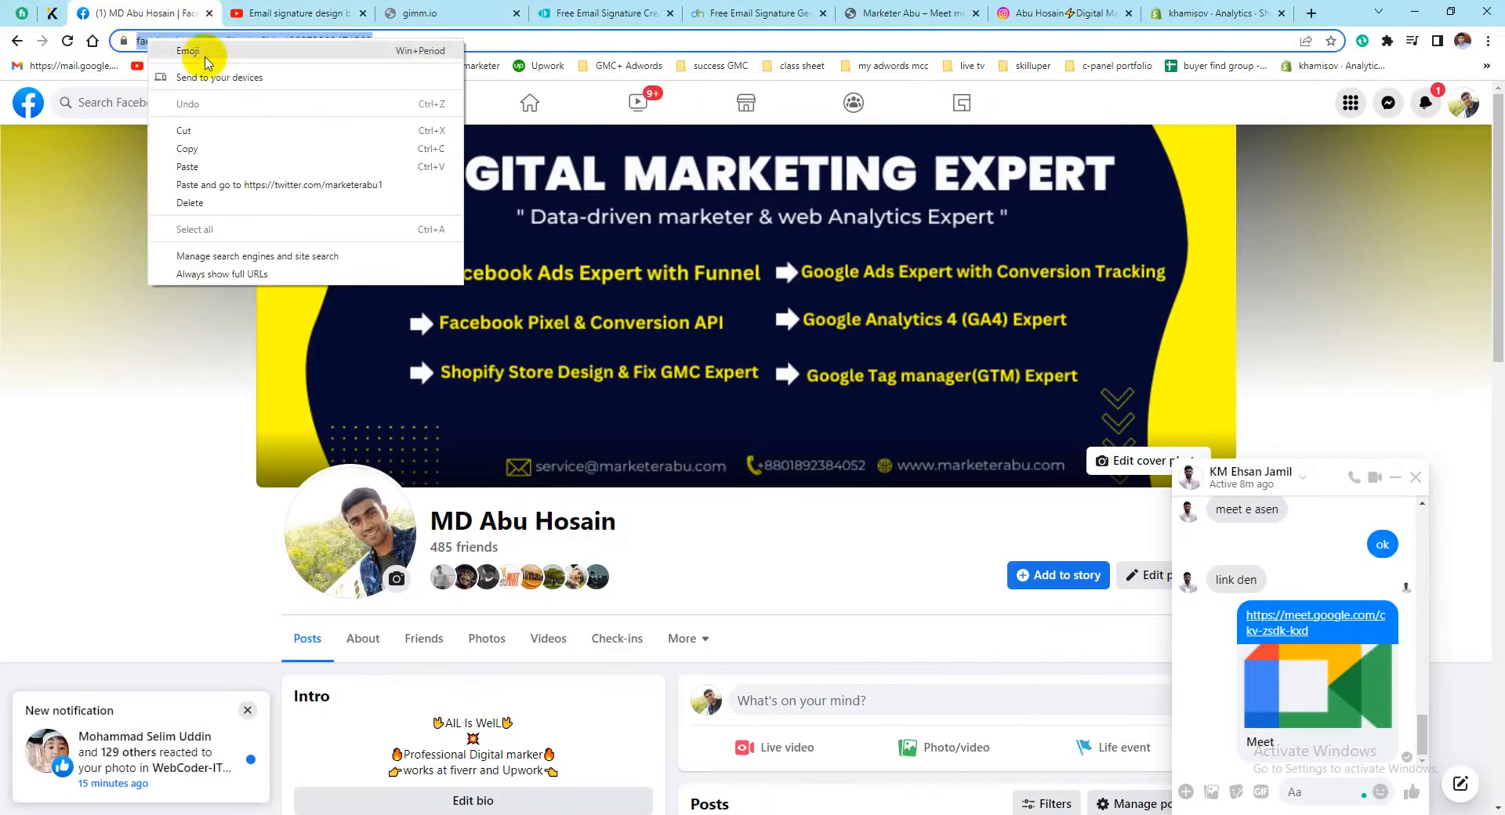
pyautogui.click(198, 135)
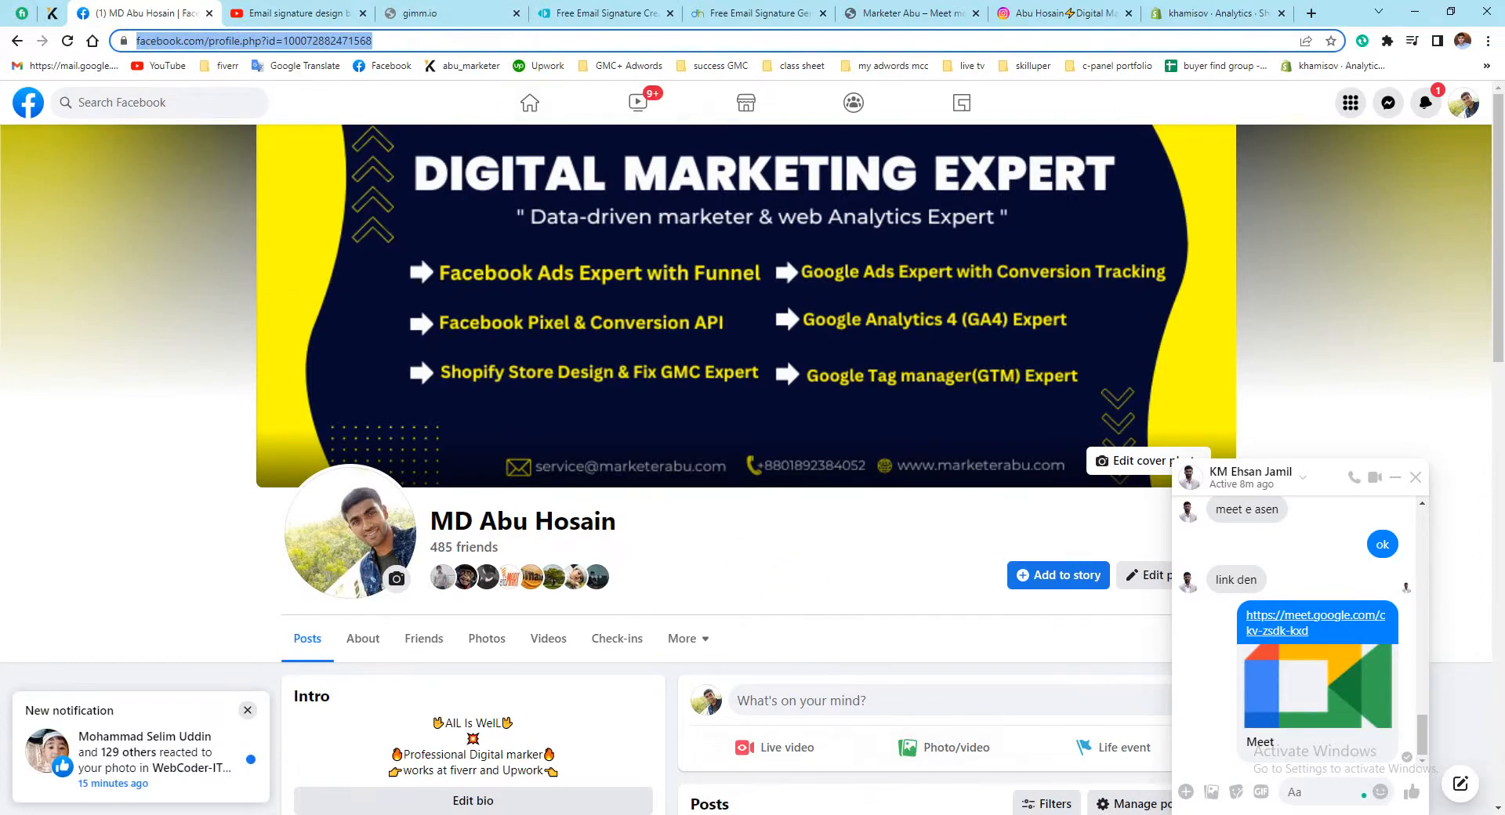
# Back in the Canva design, link the Facebook icon below the portrait to the copied Facebook profile address
pyautogui.click(911, 813)
pyautogui.rightClick(755, 619)
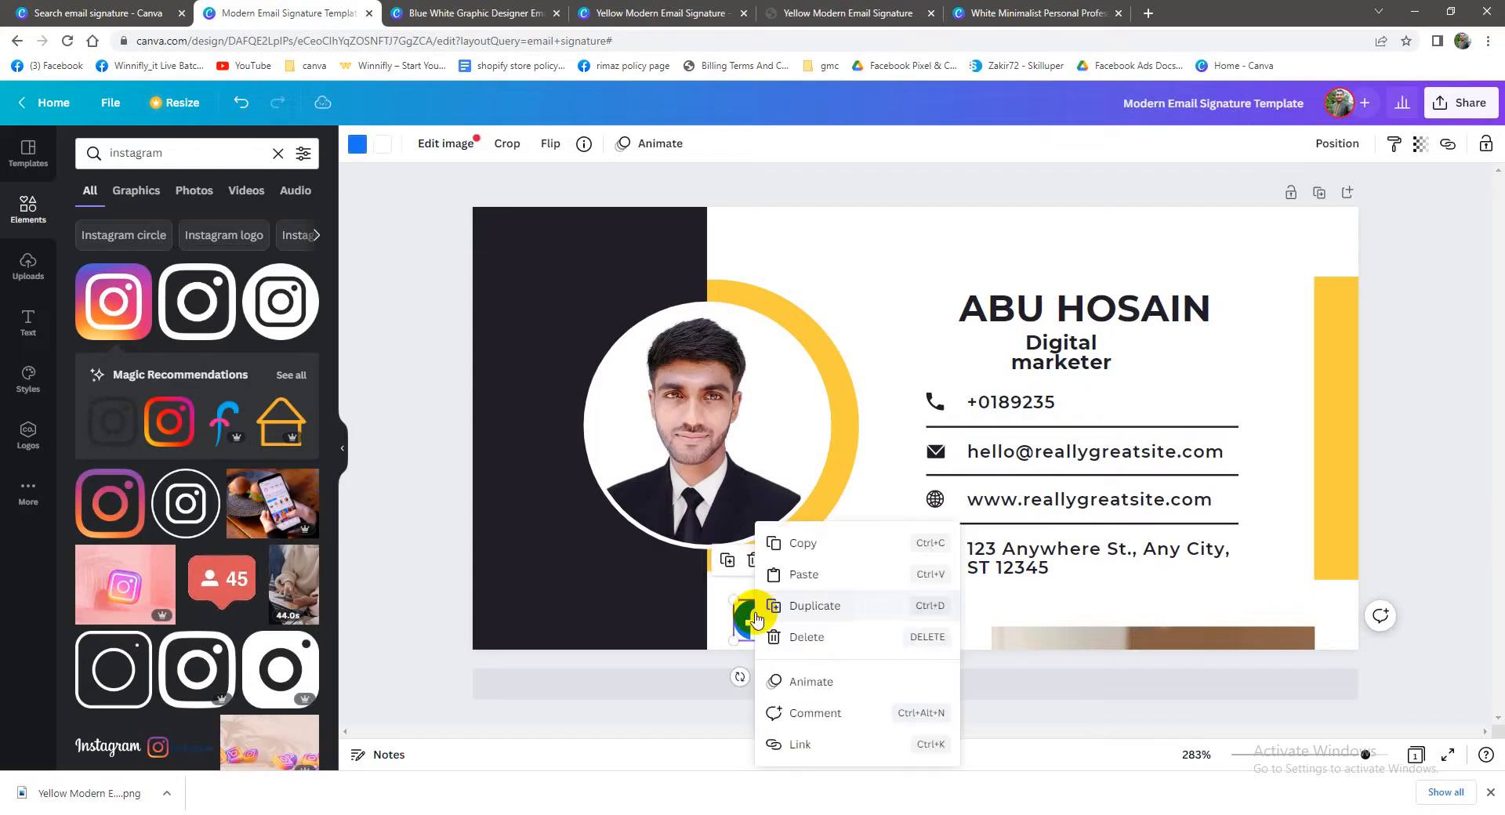
pyautogui.click(781, 743)
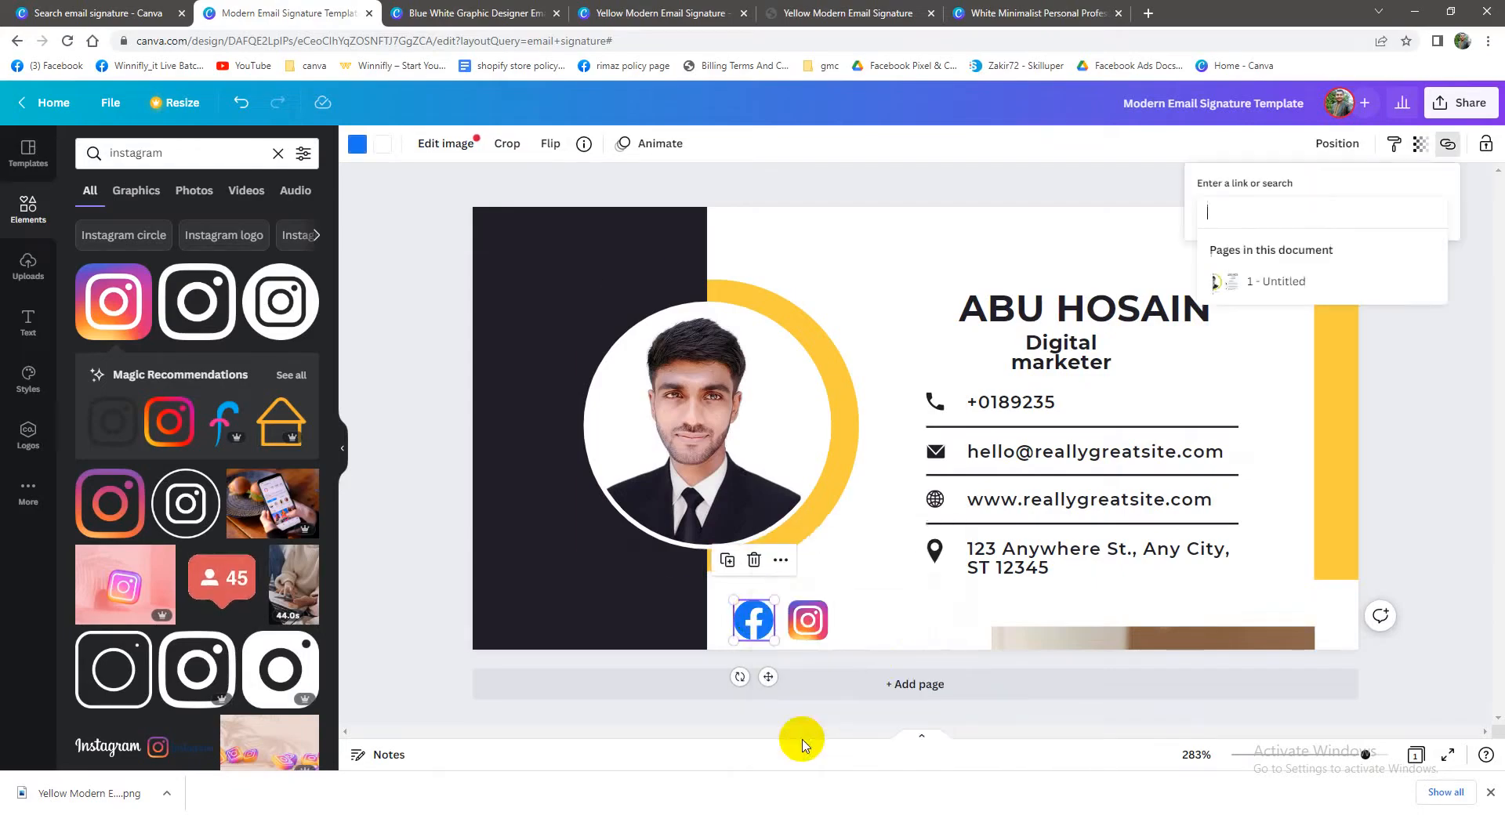
pyautogui.rightClick(1262, 209)
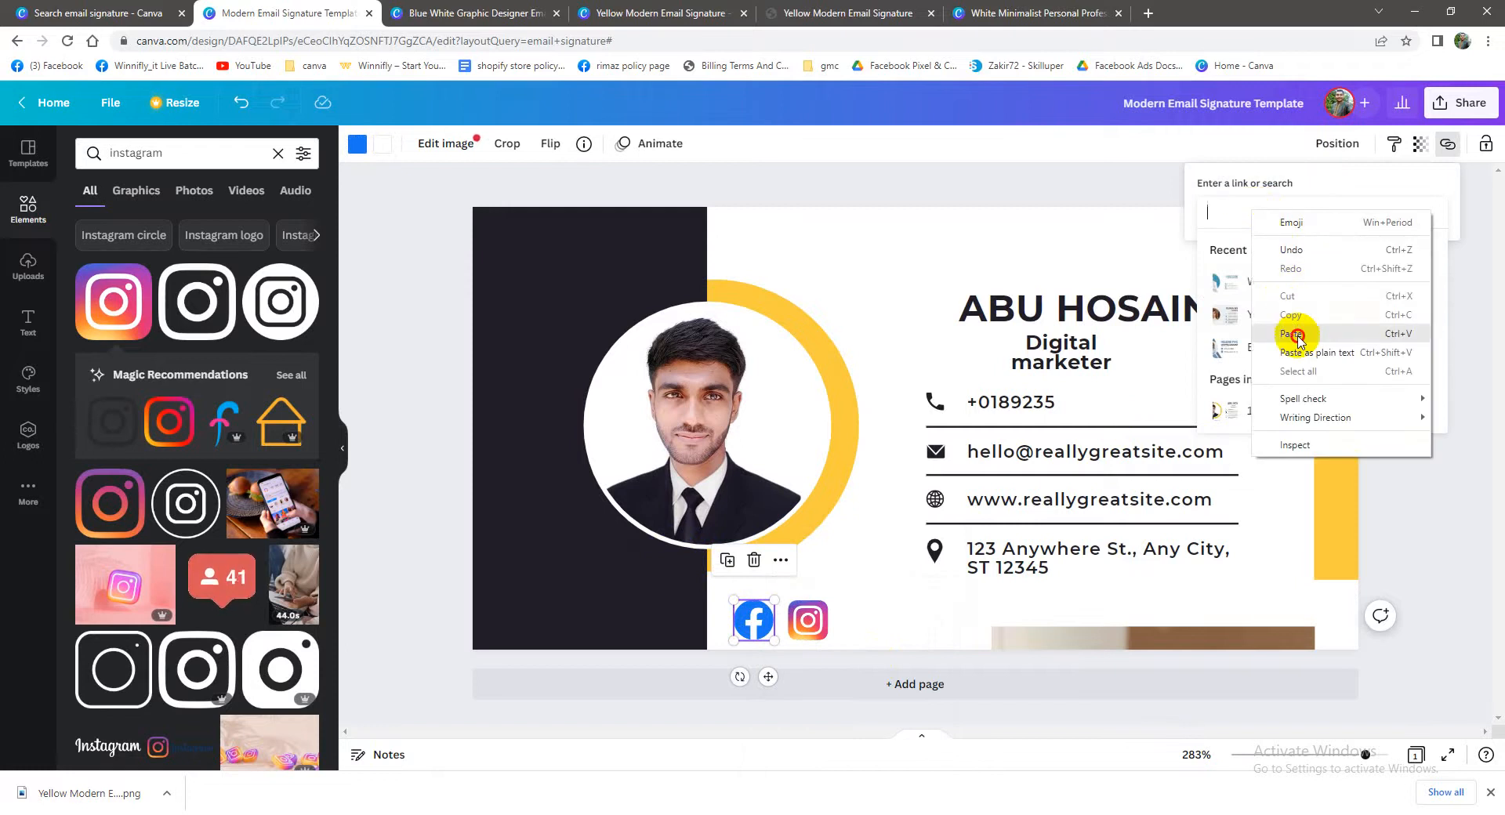
pyautogui.click(1296, 330)
pyautogui.click(1095, 156)
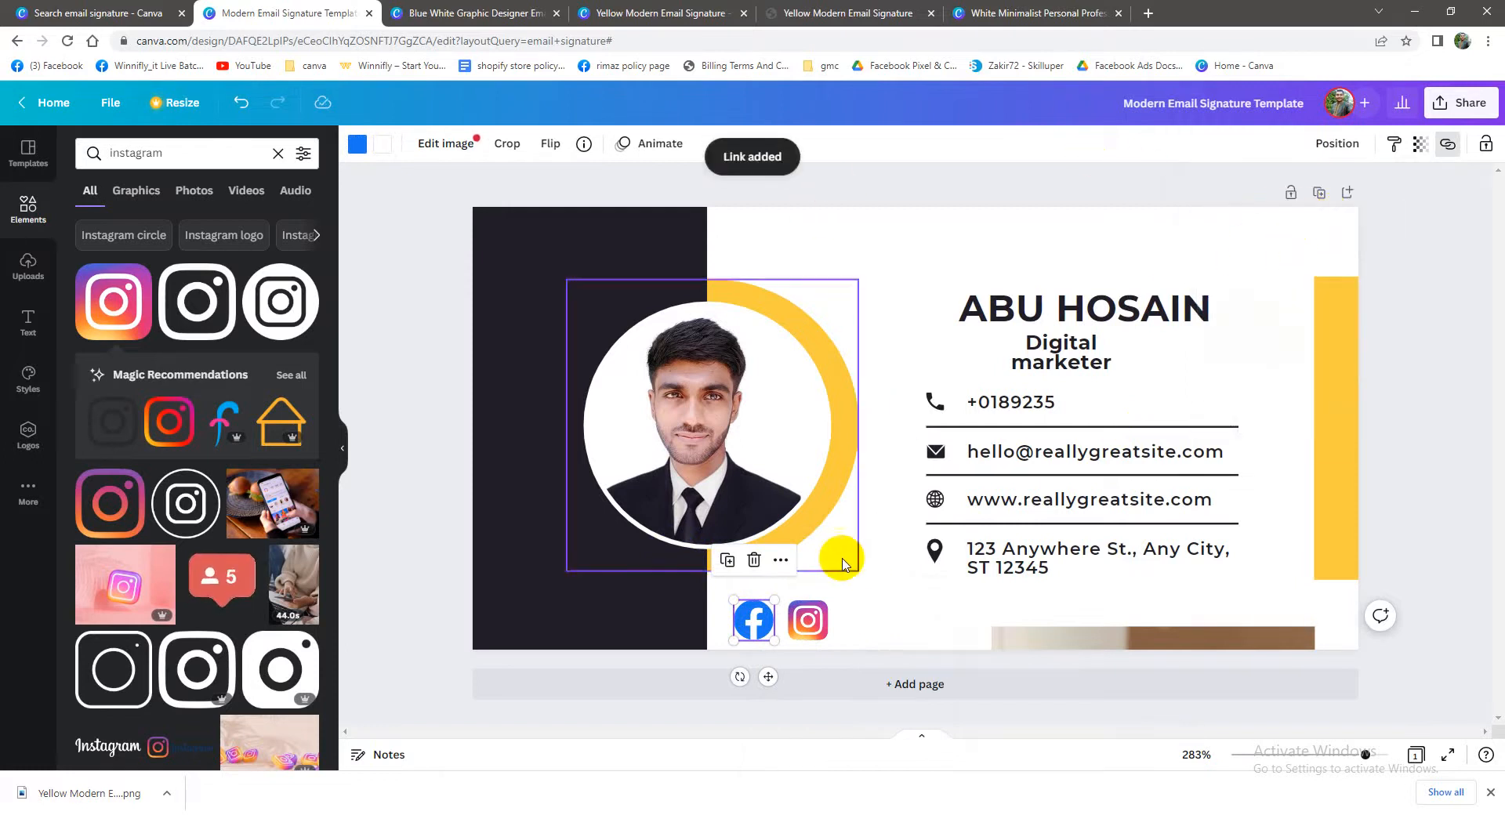
# Reopen the Facebook icon's link to check the profile address, and confirm it
pyautogui.rightClick(749, 614)
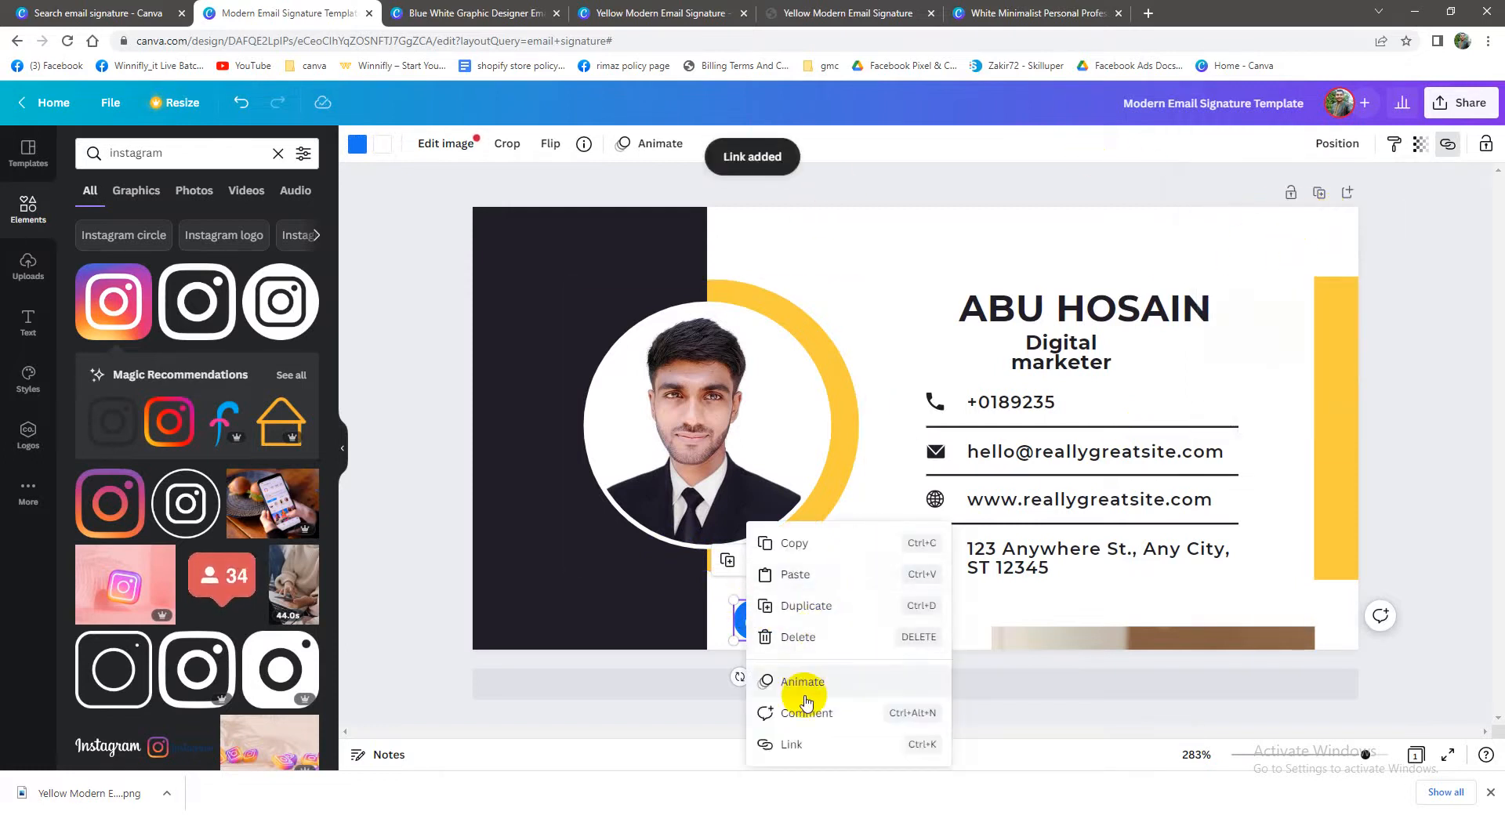
pyautogui.click(798, 746)
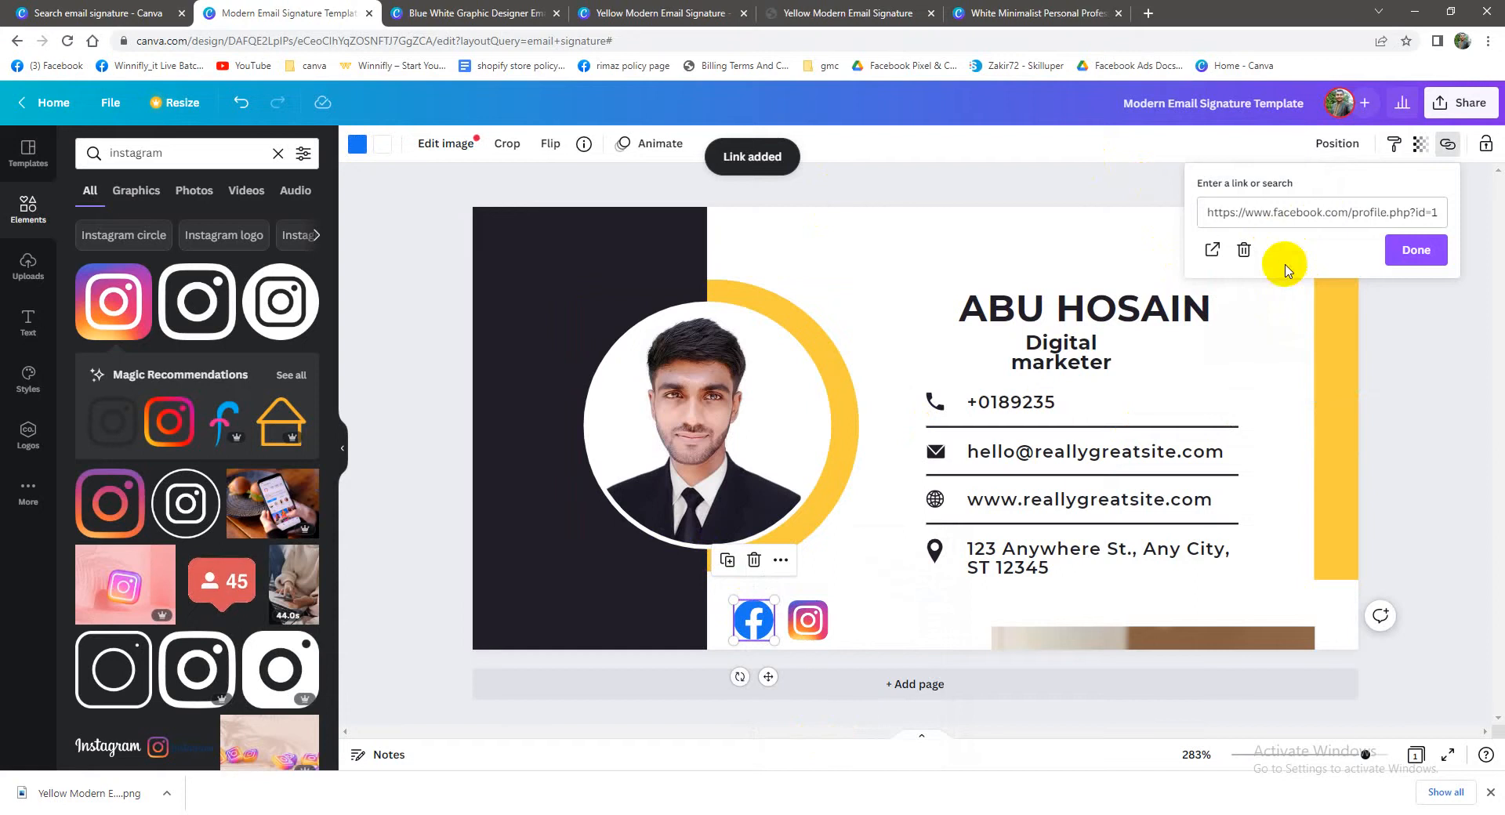
pyautogui.click(1426, 256)
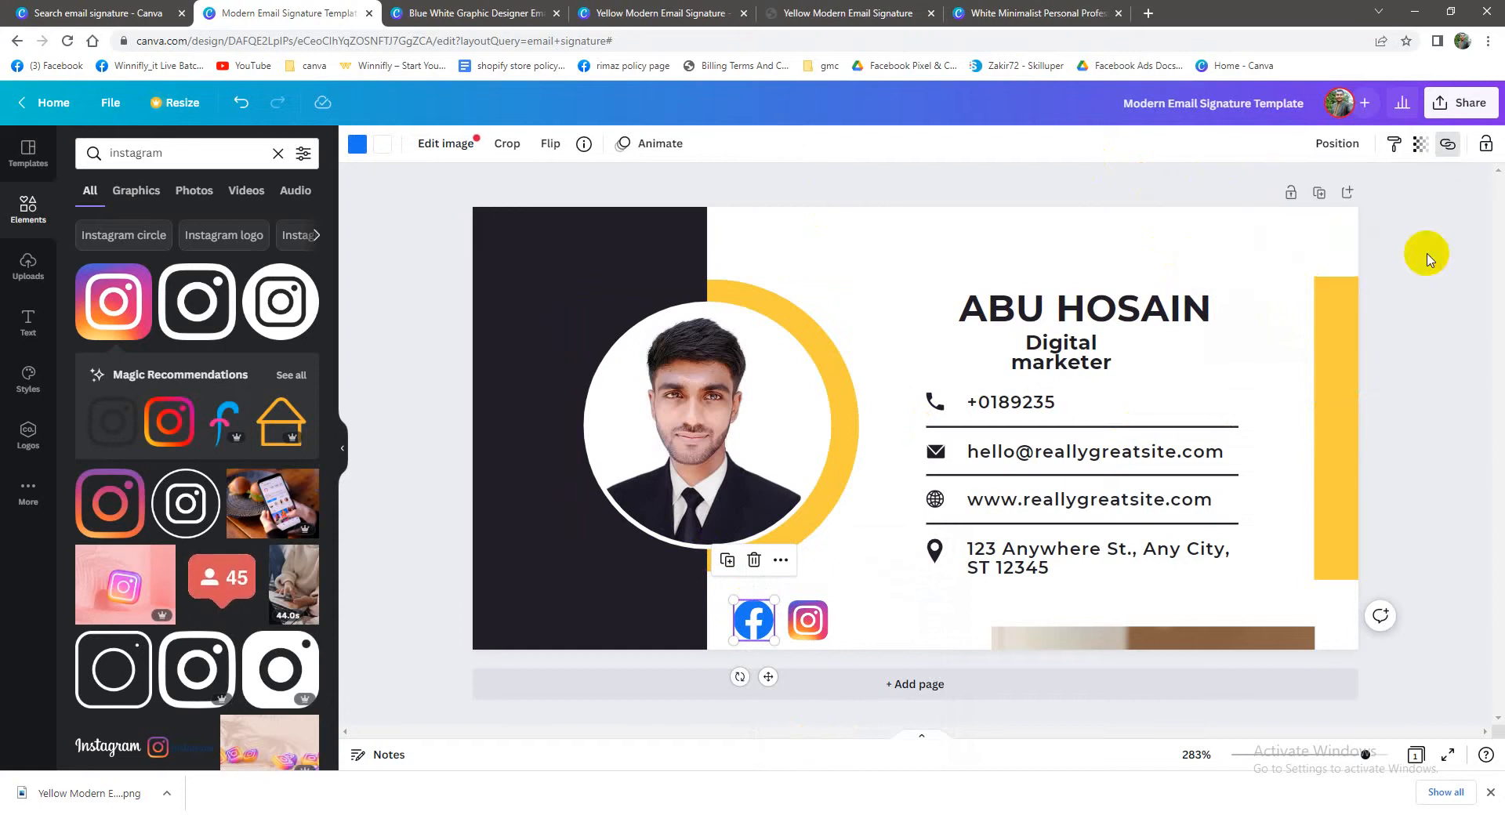
pyautogui.rightClick(750, 625)
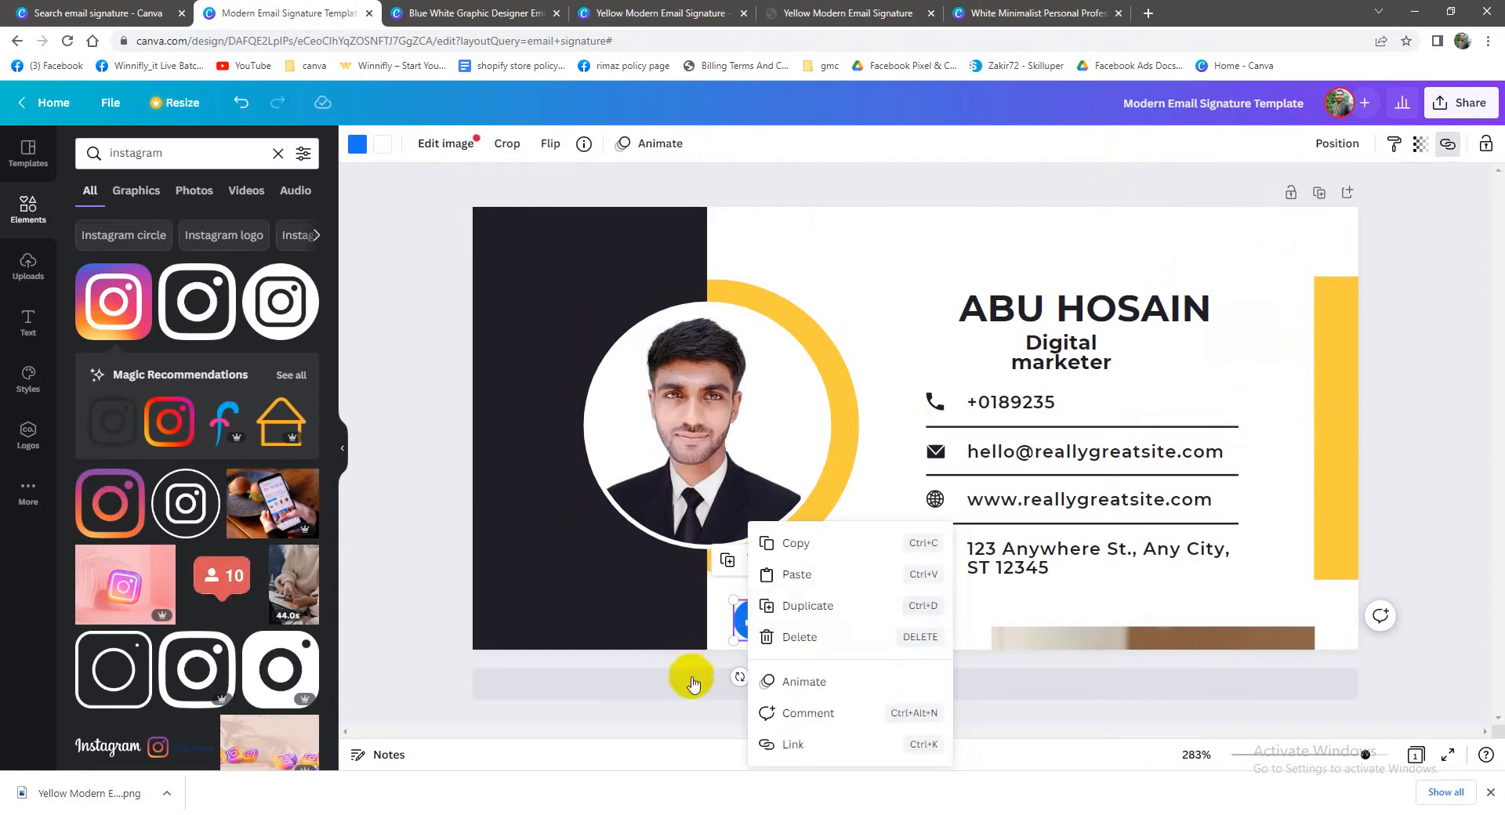
pyautogui.click(668, 720)
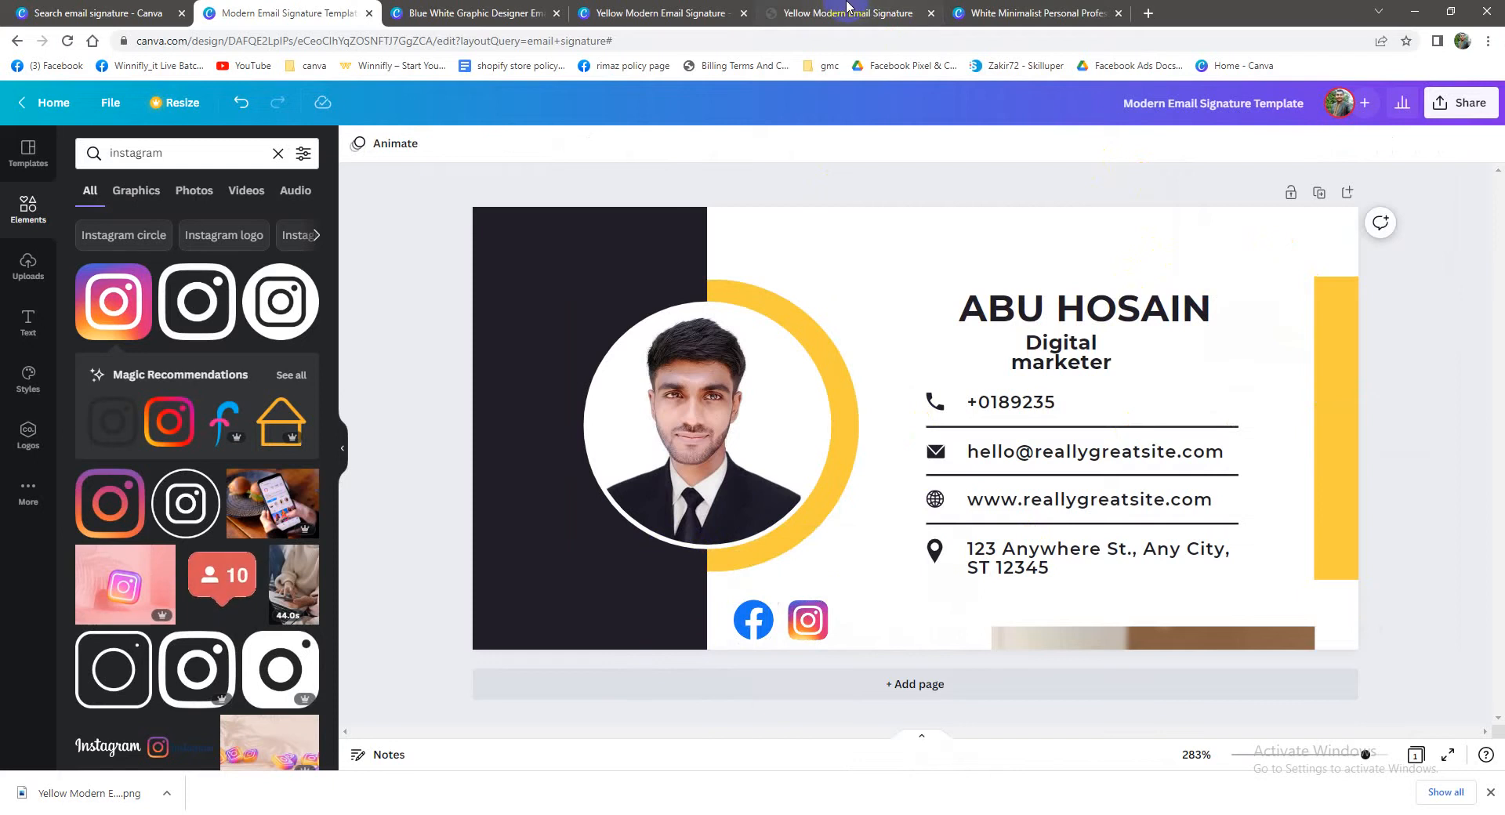
# View the linked Facebook profile in its own browser tab and look through its intro and posts
pyautogui.click(878, 11)
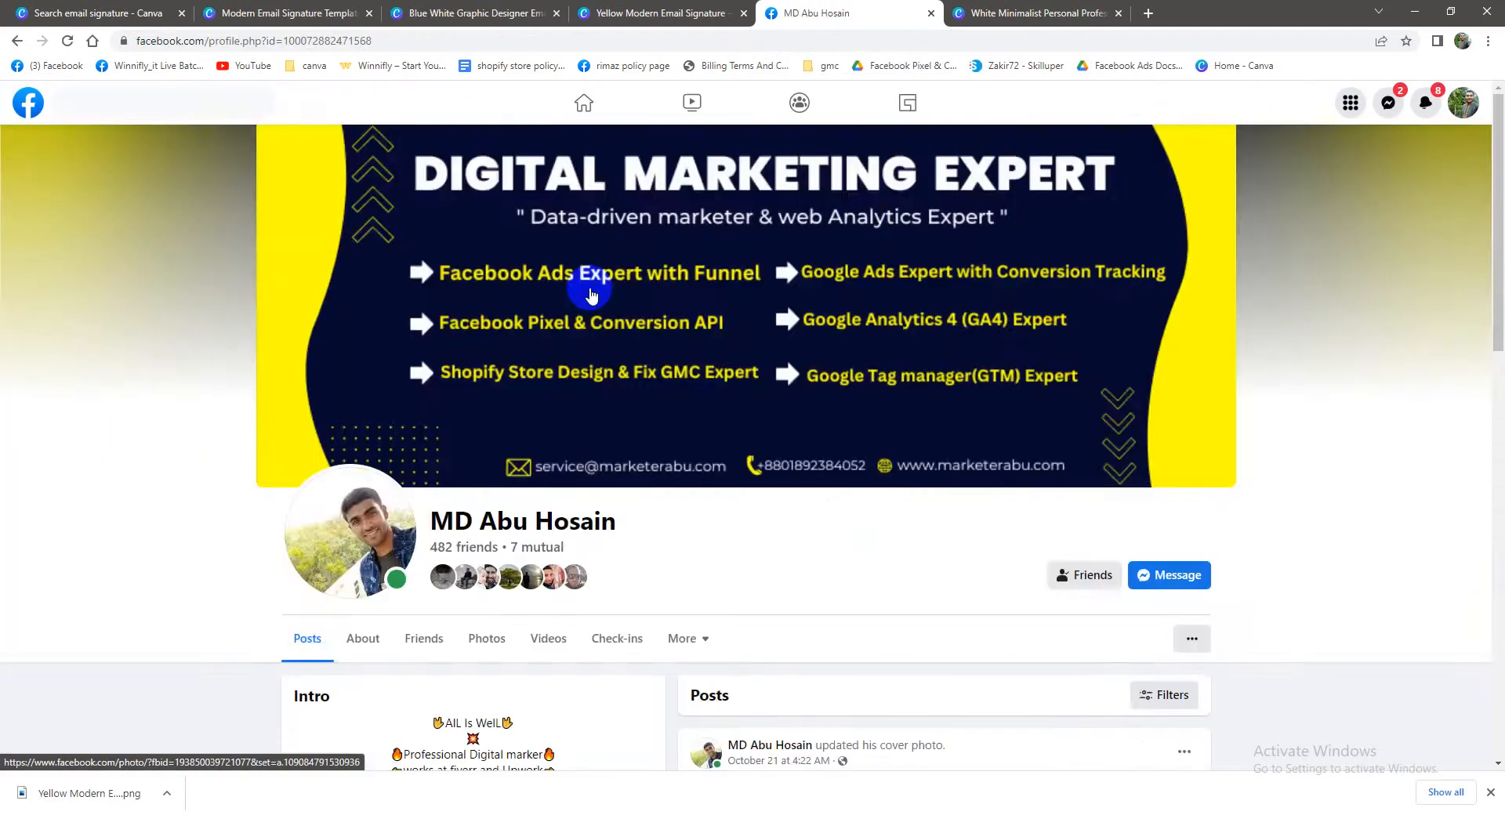
pyautogui.scroll(-4, 584, 295)
pyautogui.scroll(-6, 577, 295)
pyautogui.scroll(6, 572, 295)
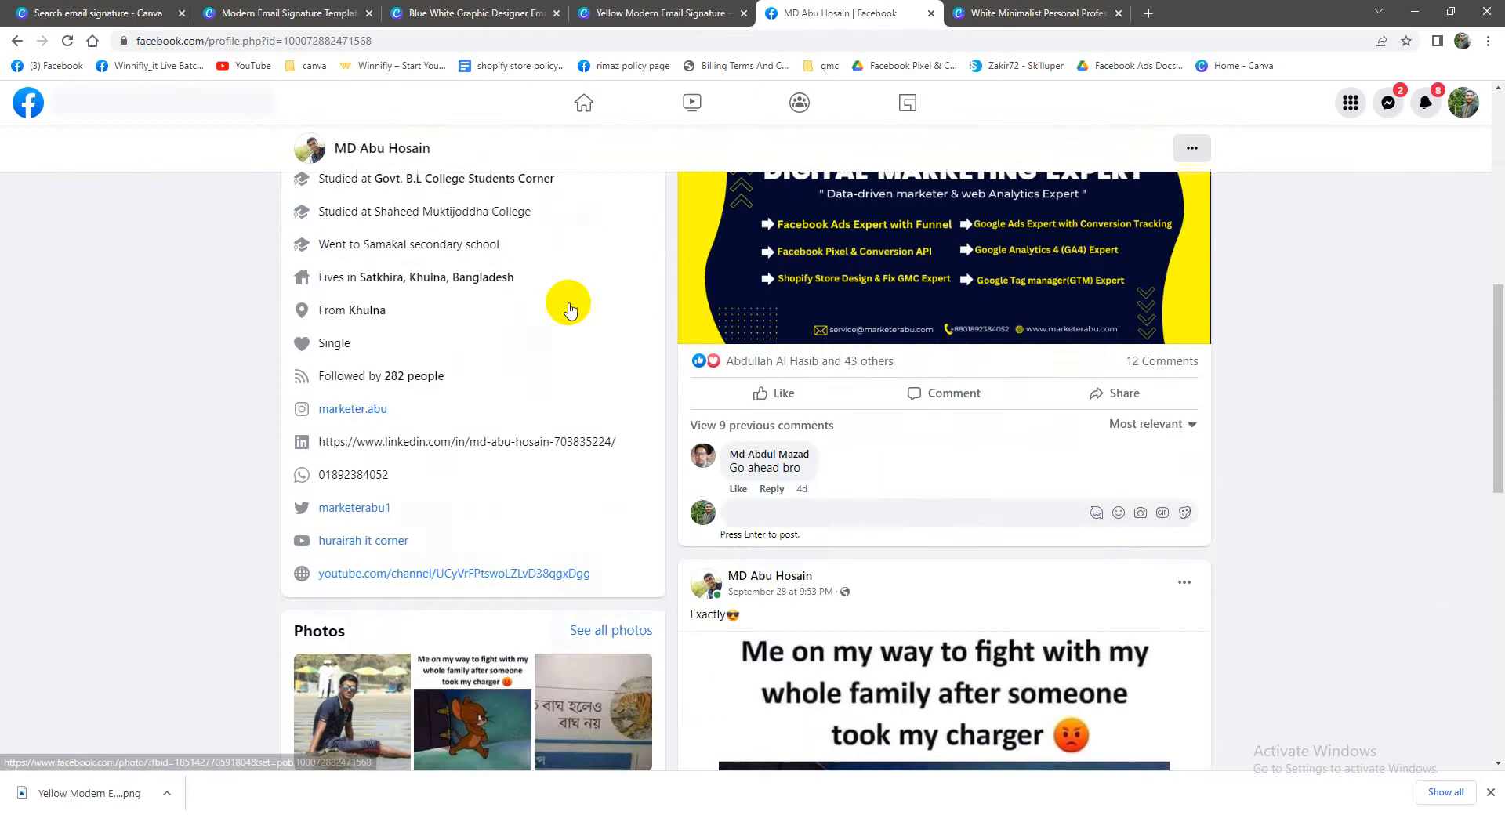
pyautogui.scroll(3, 570, 304)
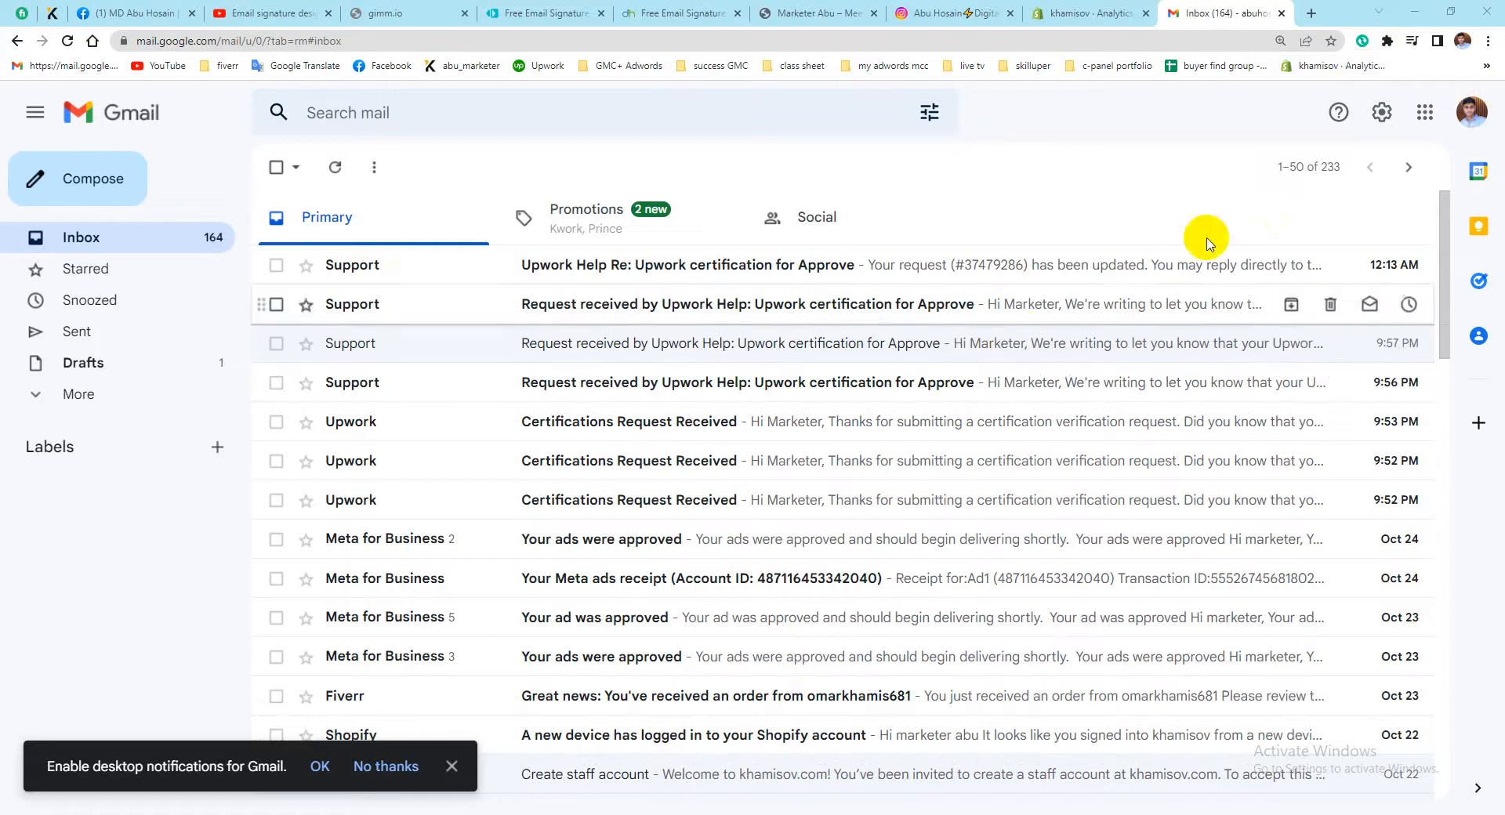
# In Gmail, open the full settings and find the Signature section of the general settings
pyautogui.click(1382, 117)
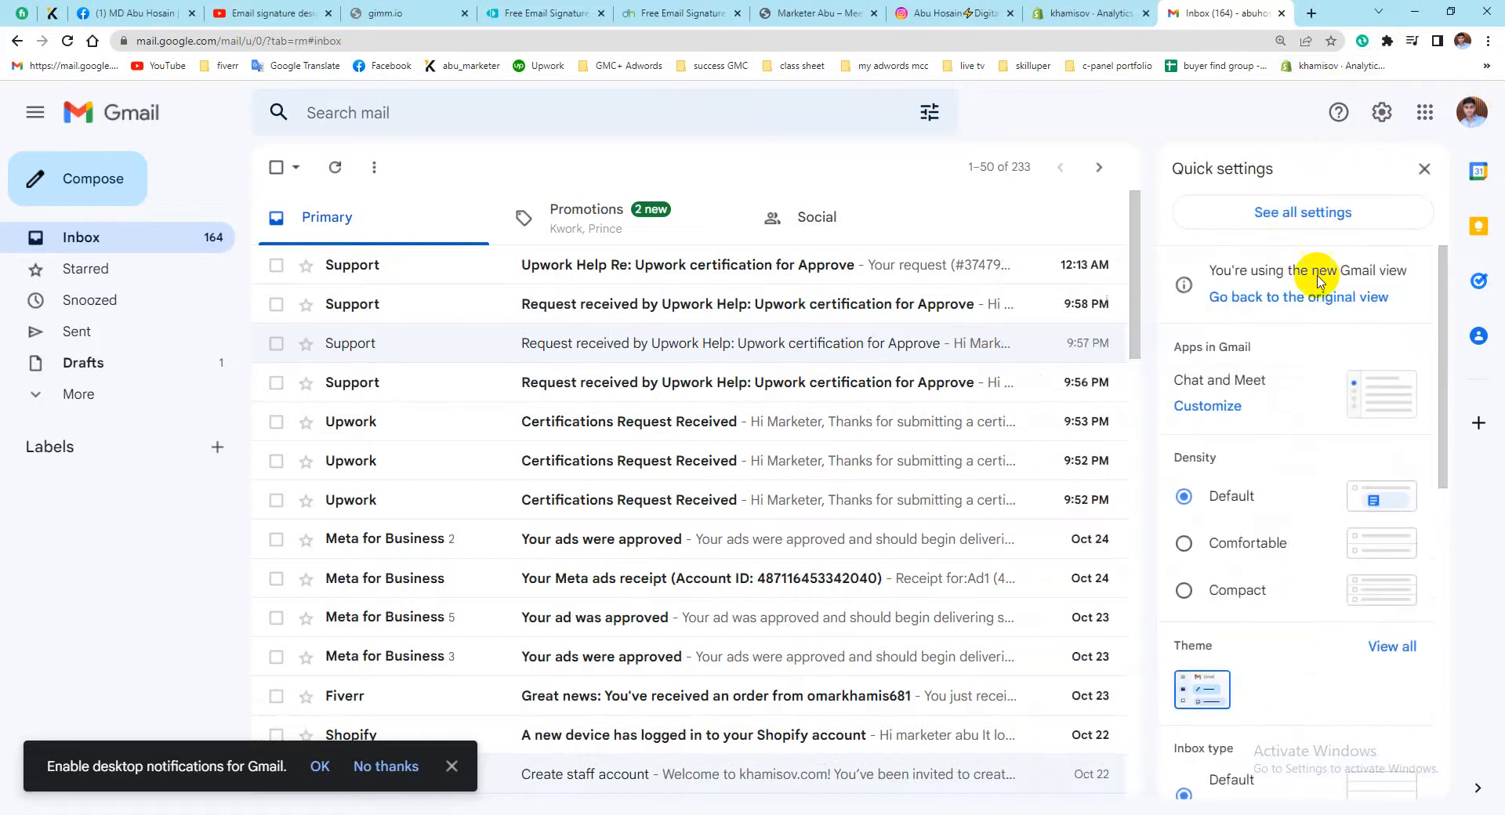
pyautogui.click(1299, 223)
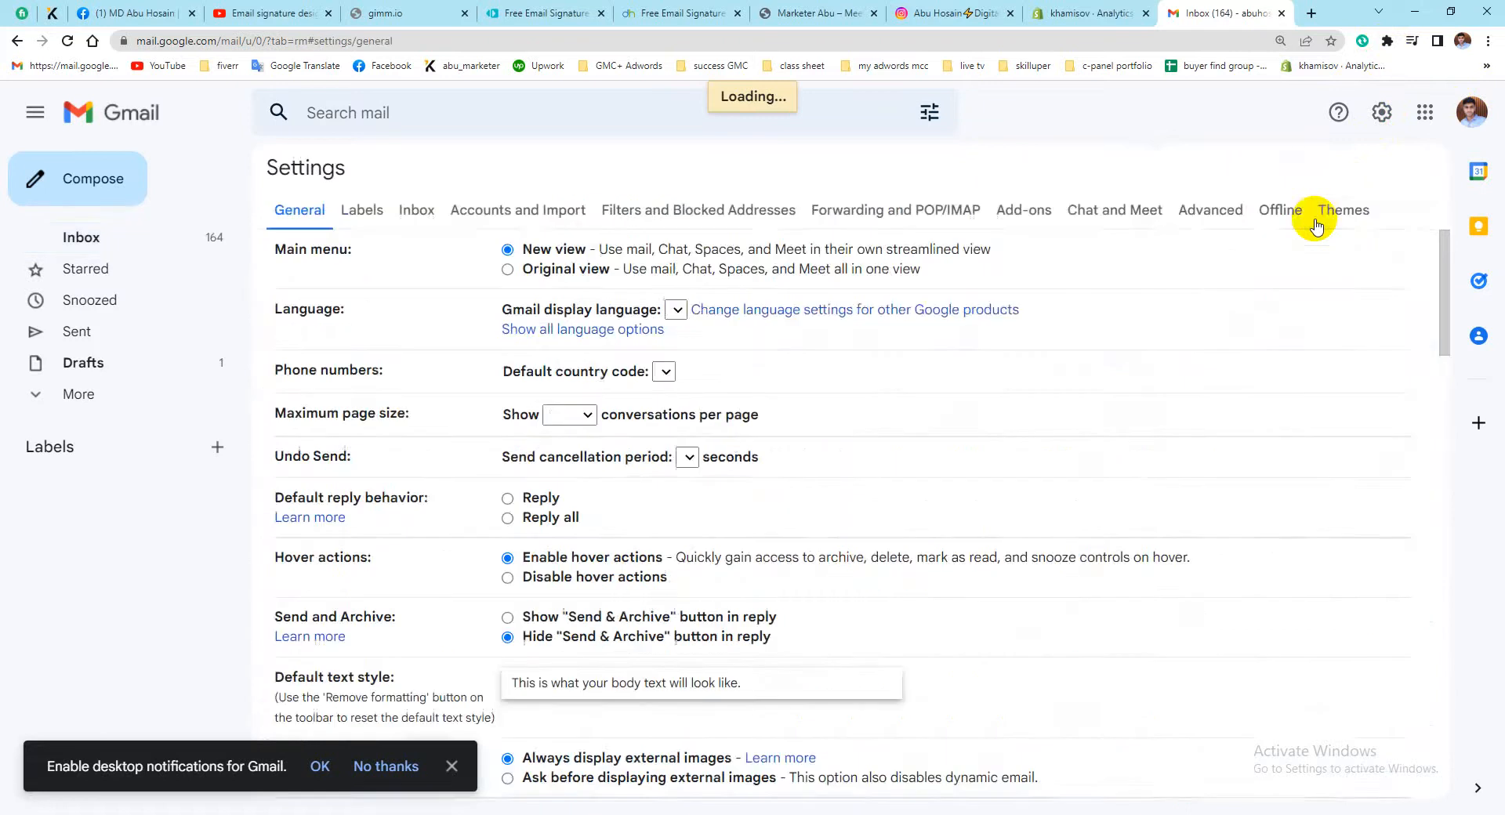
pyautogui.scroll(-6, 647, 400)
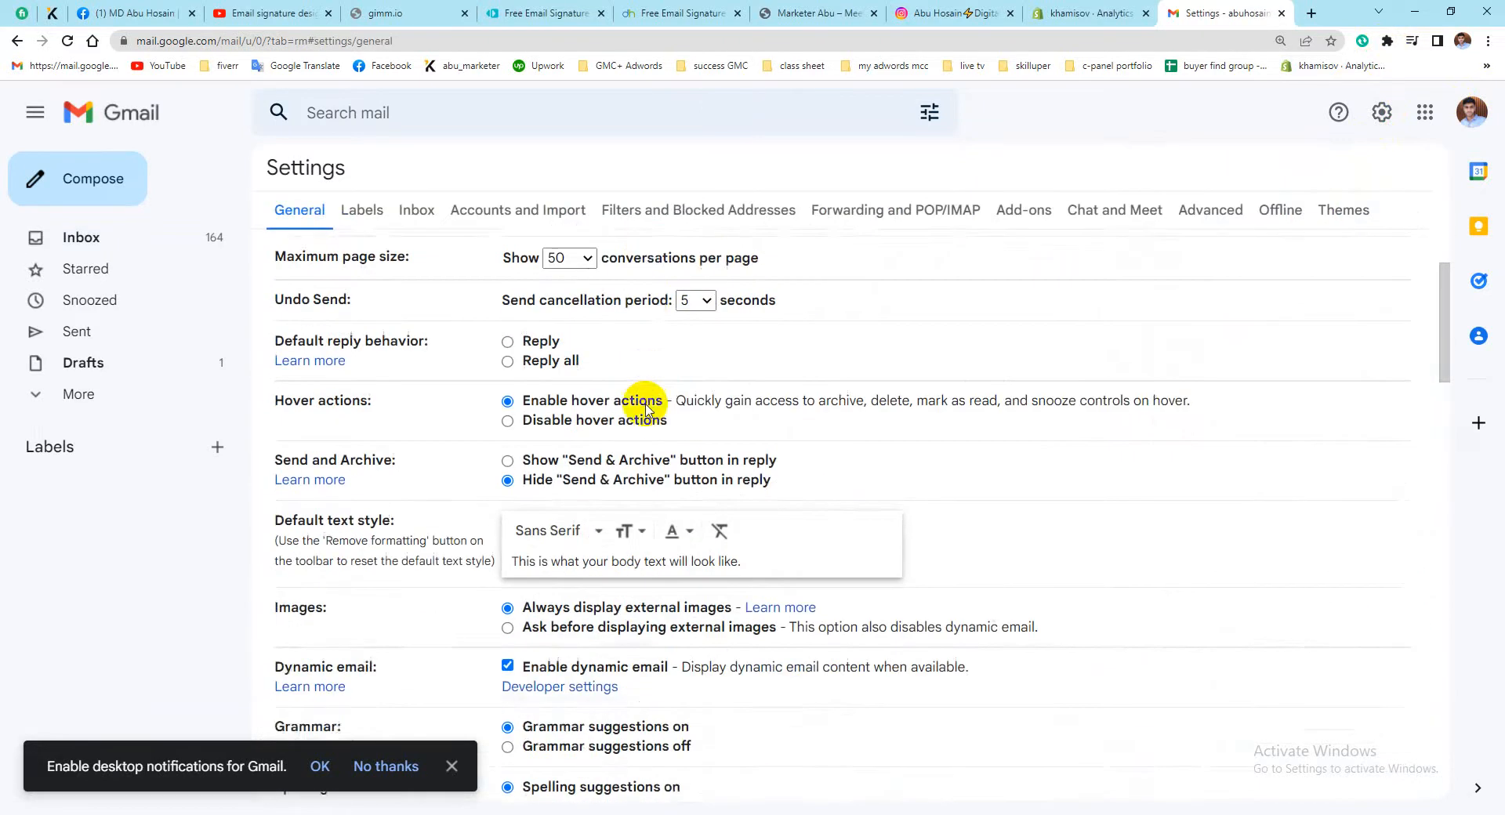
pyautogui.scroll(-5, 643, 414)
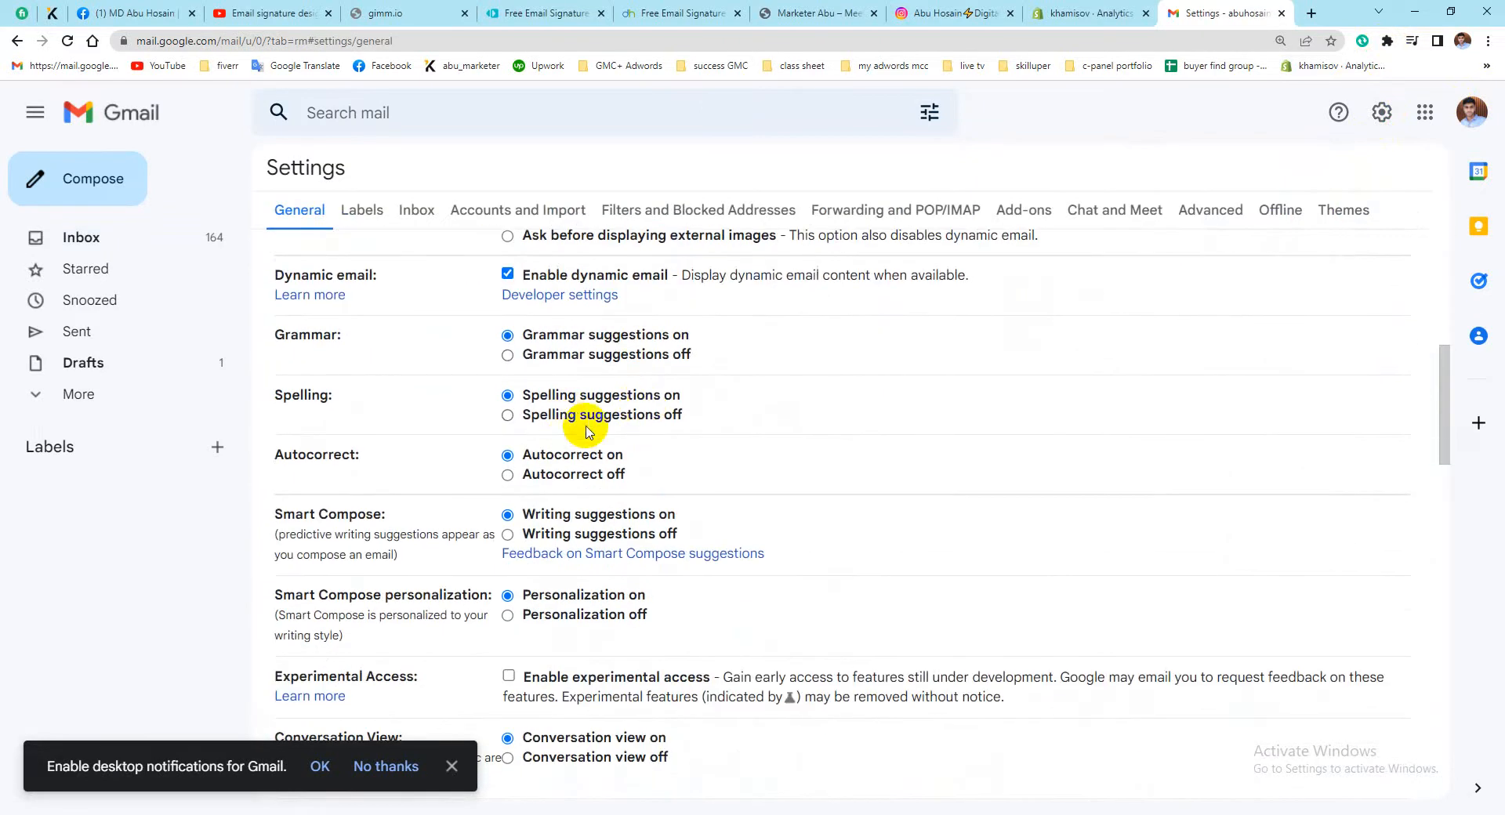
pyautogui.scroll(-7, 586, 434)
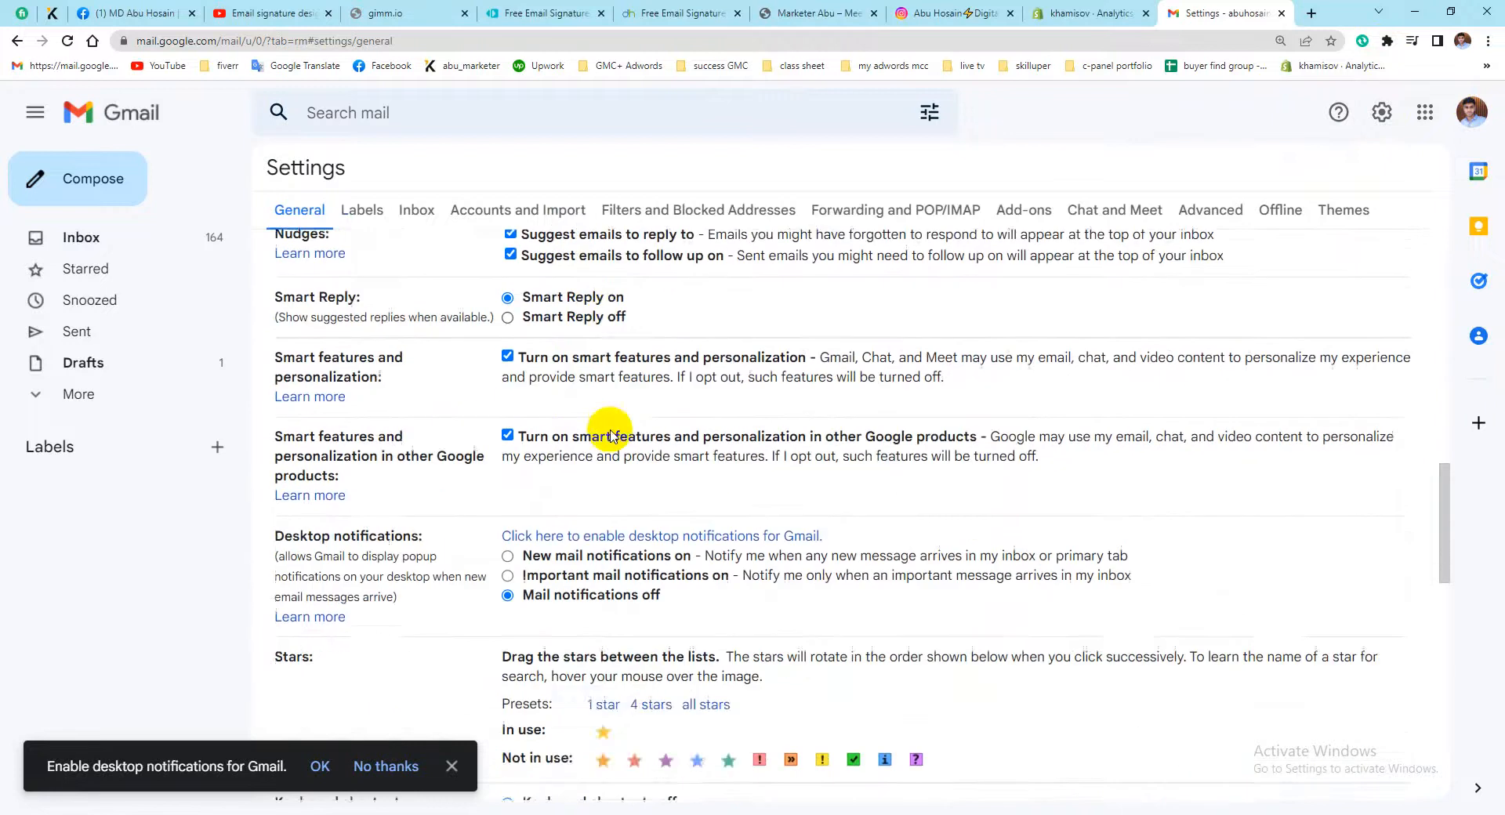
pyautogui.scroll(-2, 609, 433)
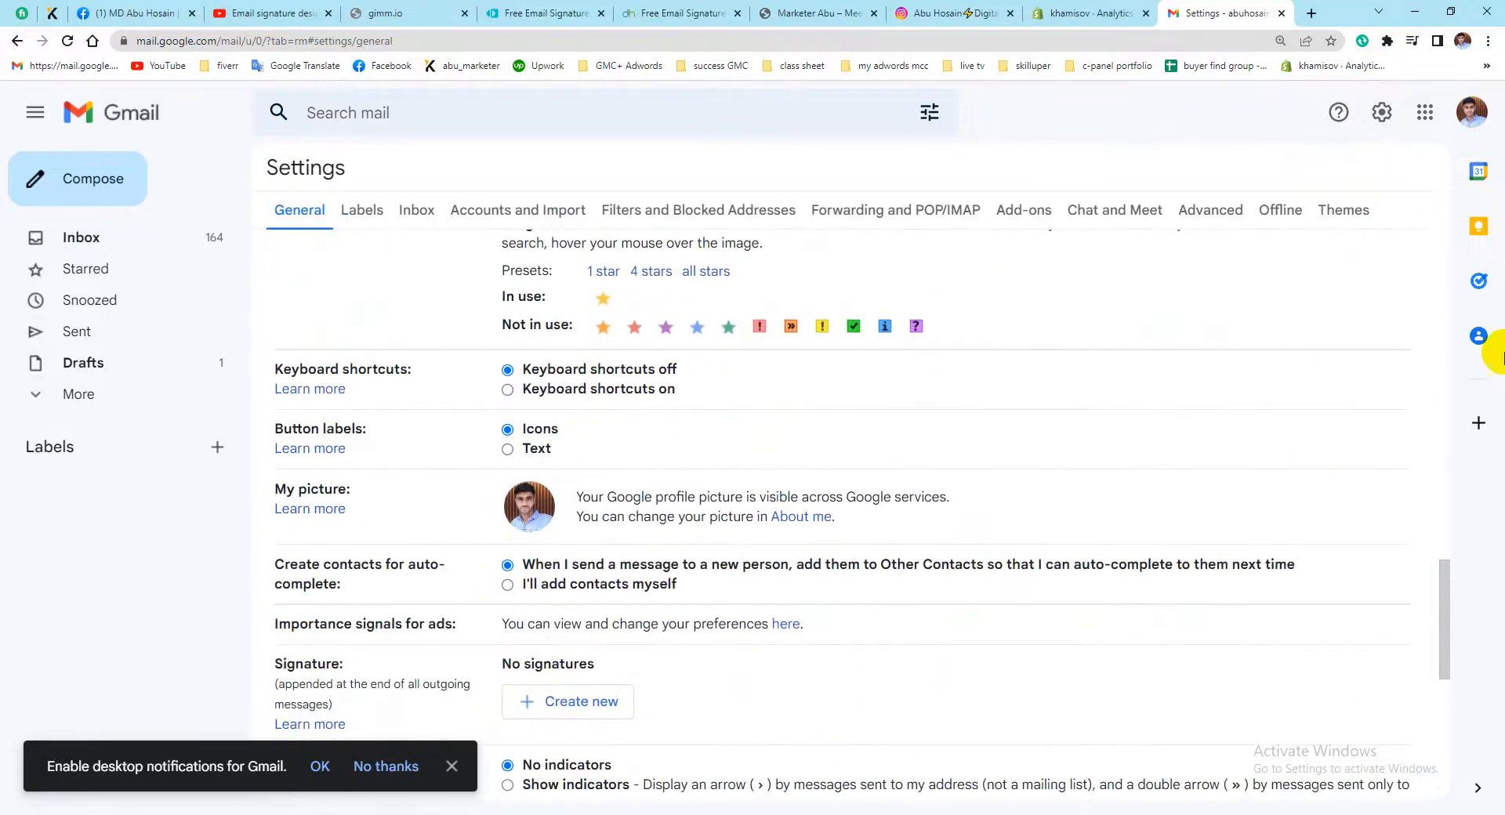
pyautogui.scroll(-2, 580, 490)
pyautogui.scroll(-1, 580, 490)
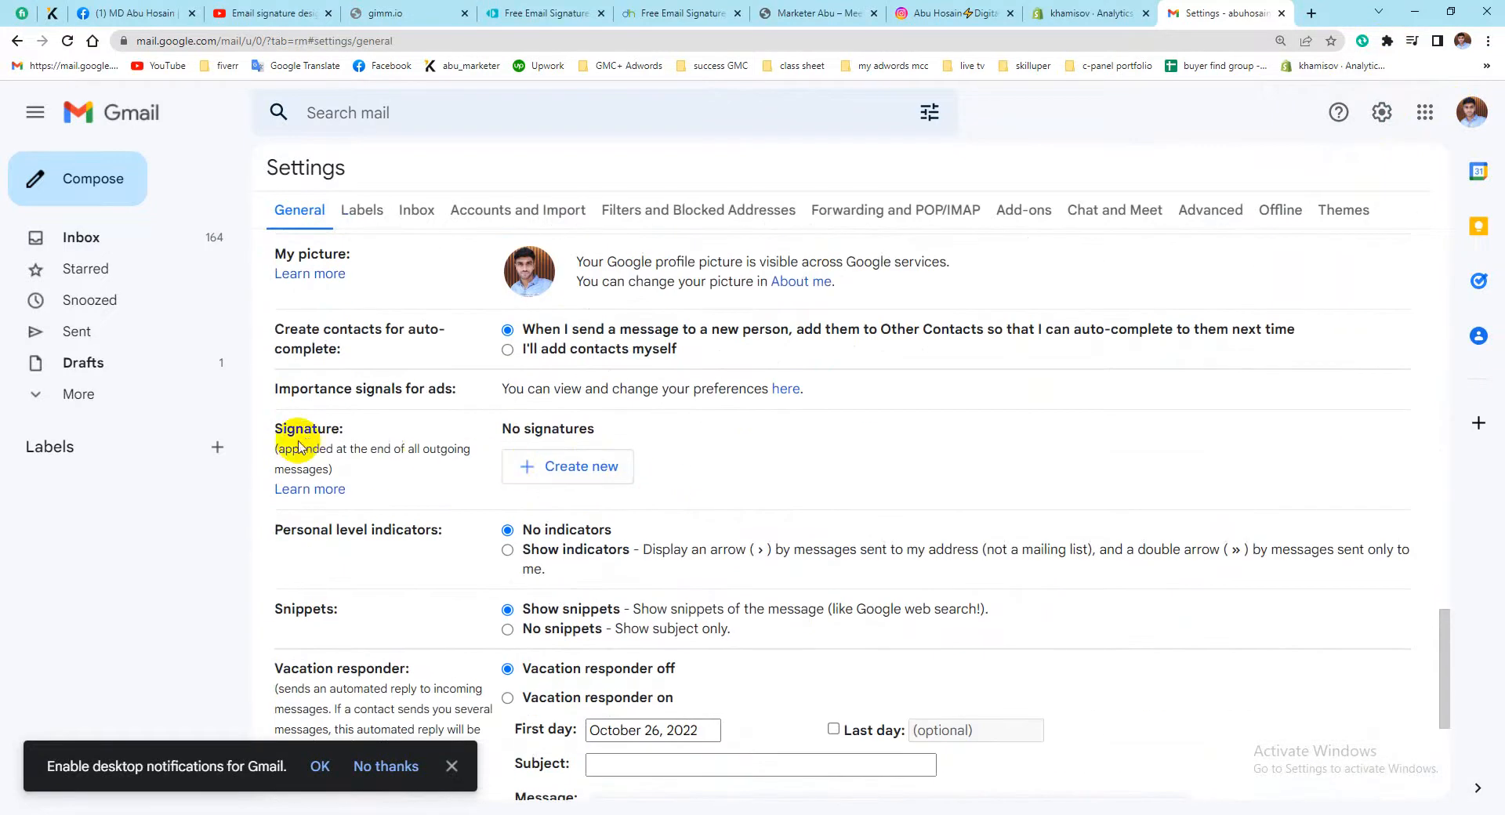
pyautogui.press('Print')
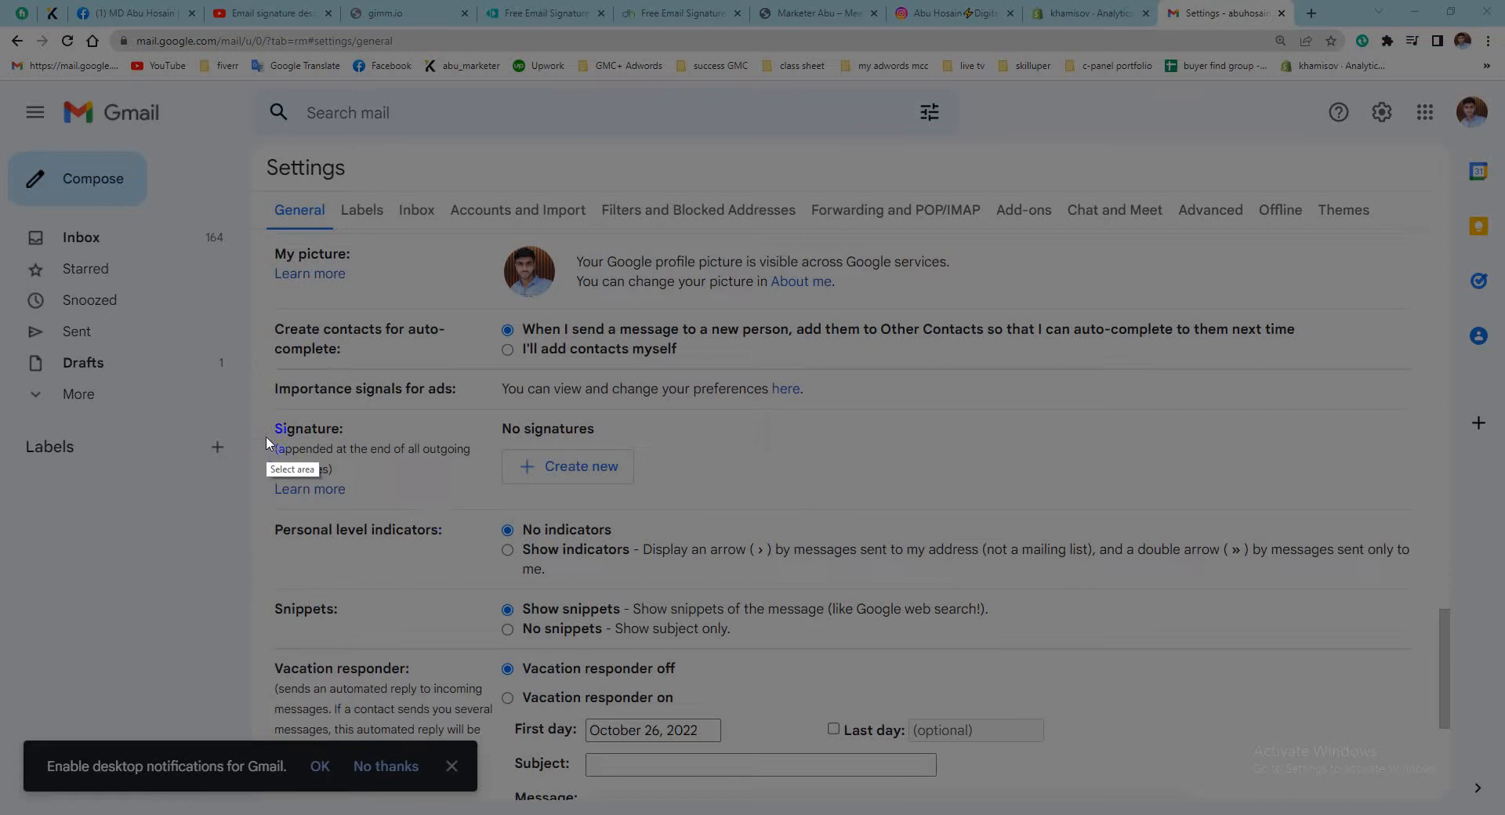
pyautogui.moveTo(257, 411); pyautogui.dragTo(697, 519)
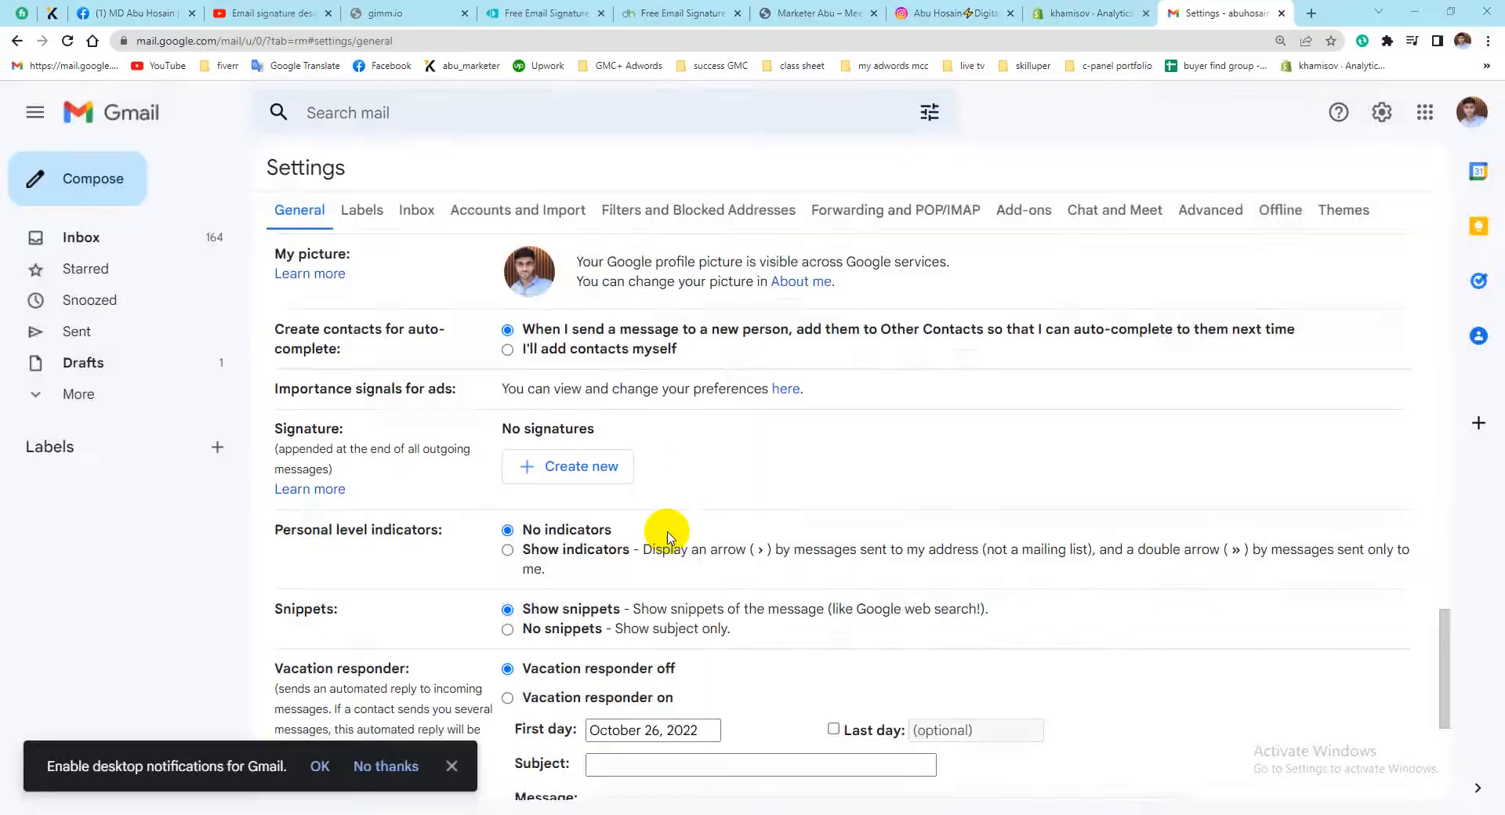
# Create a new email signature named "signiture" and check its name
pyautogui.click(570, 466)
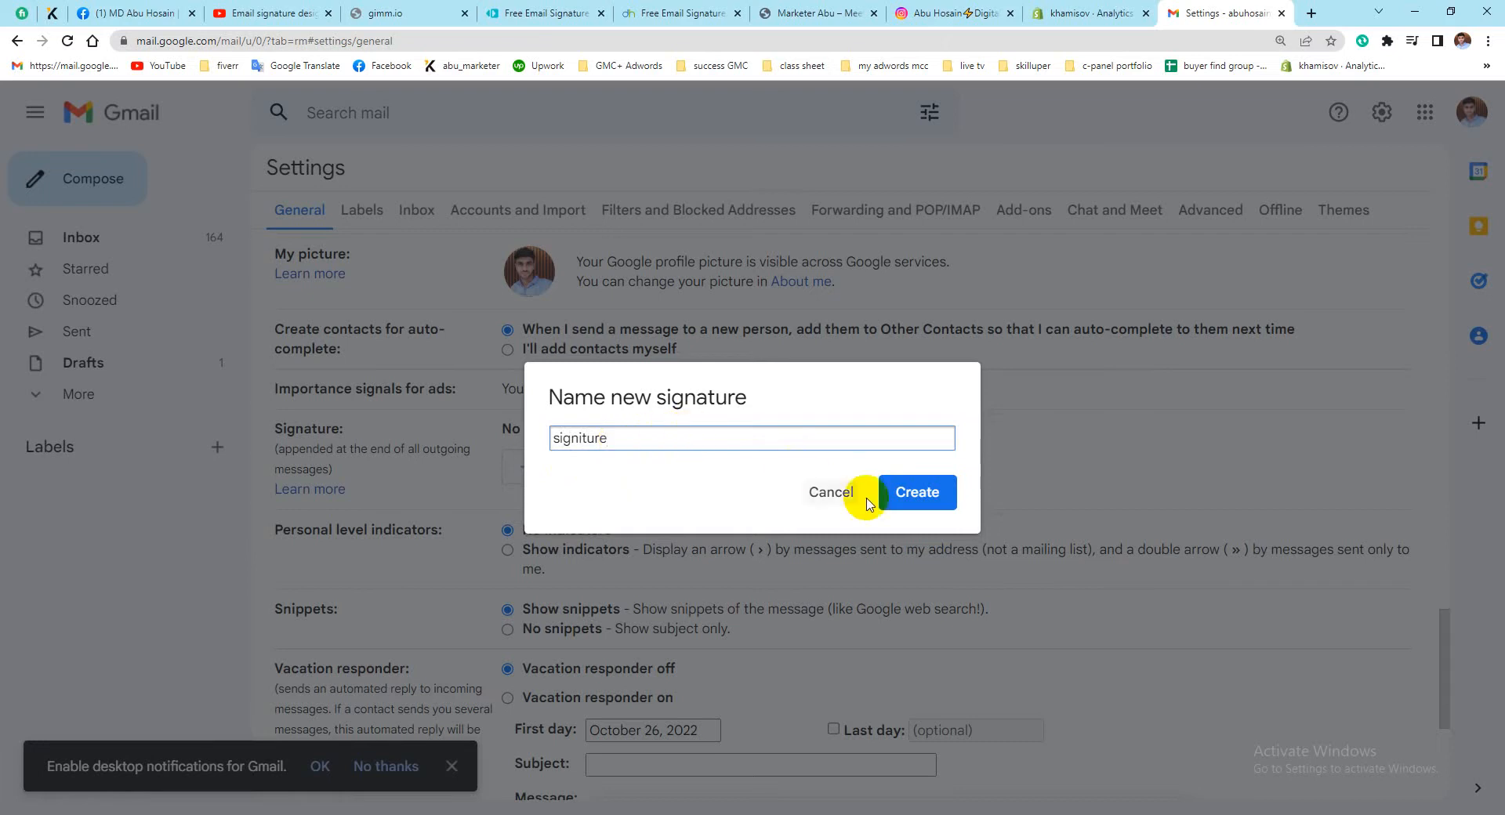
pyautogui.click(919, 496)
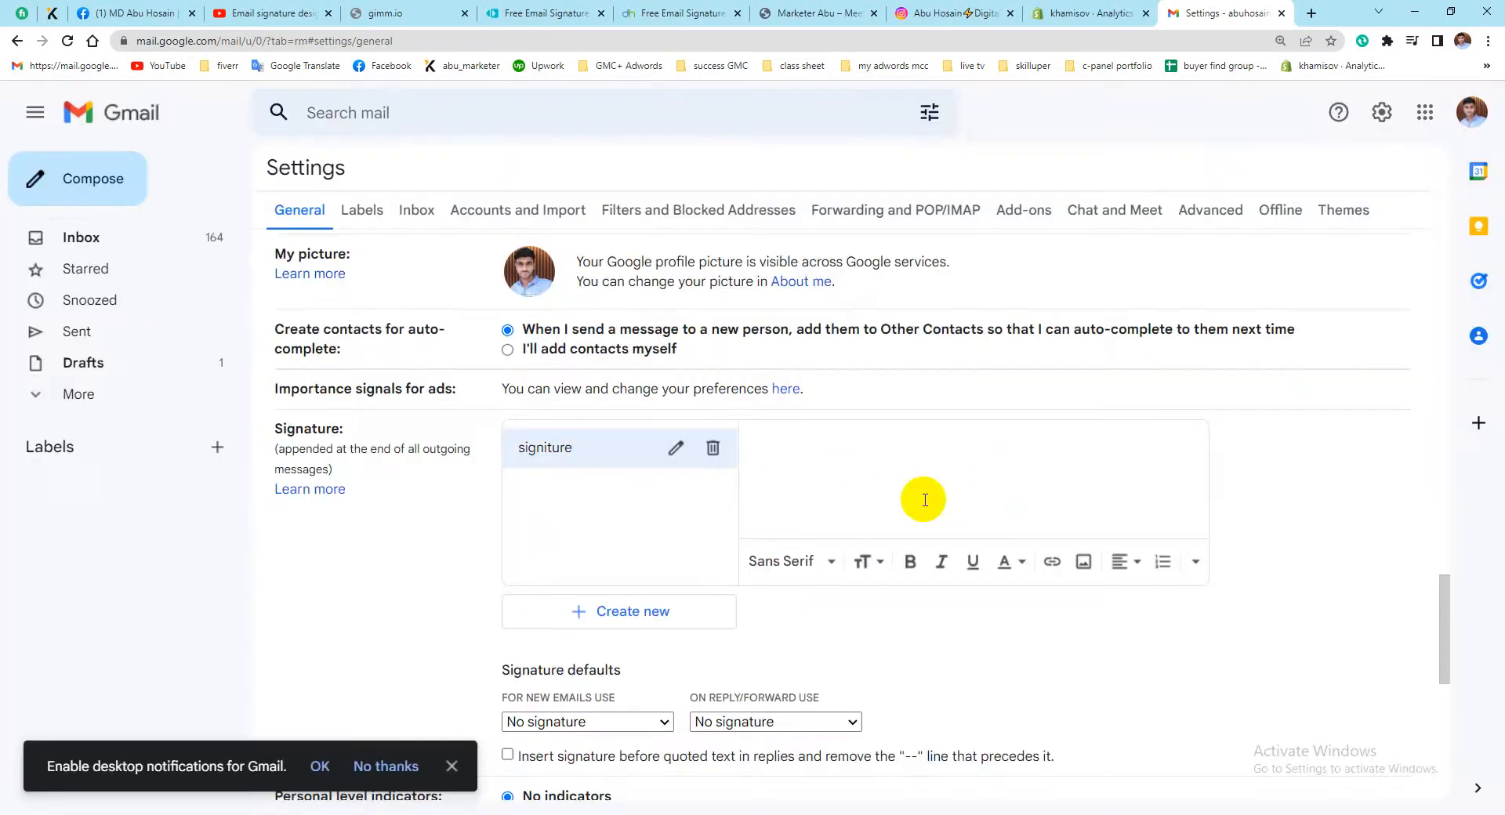
pyautogui.click(675, 452)
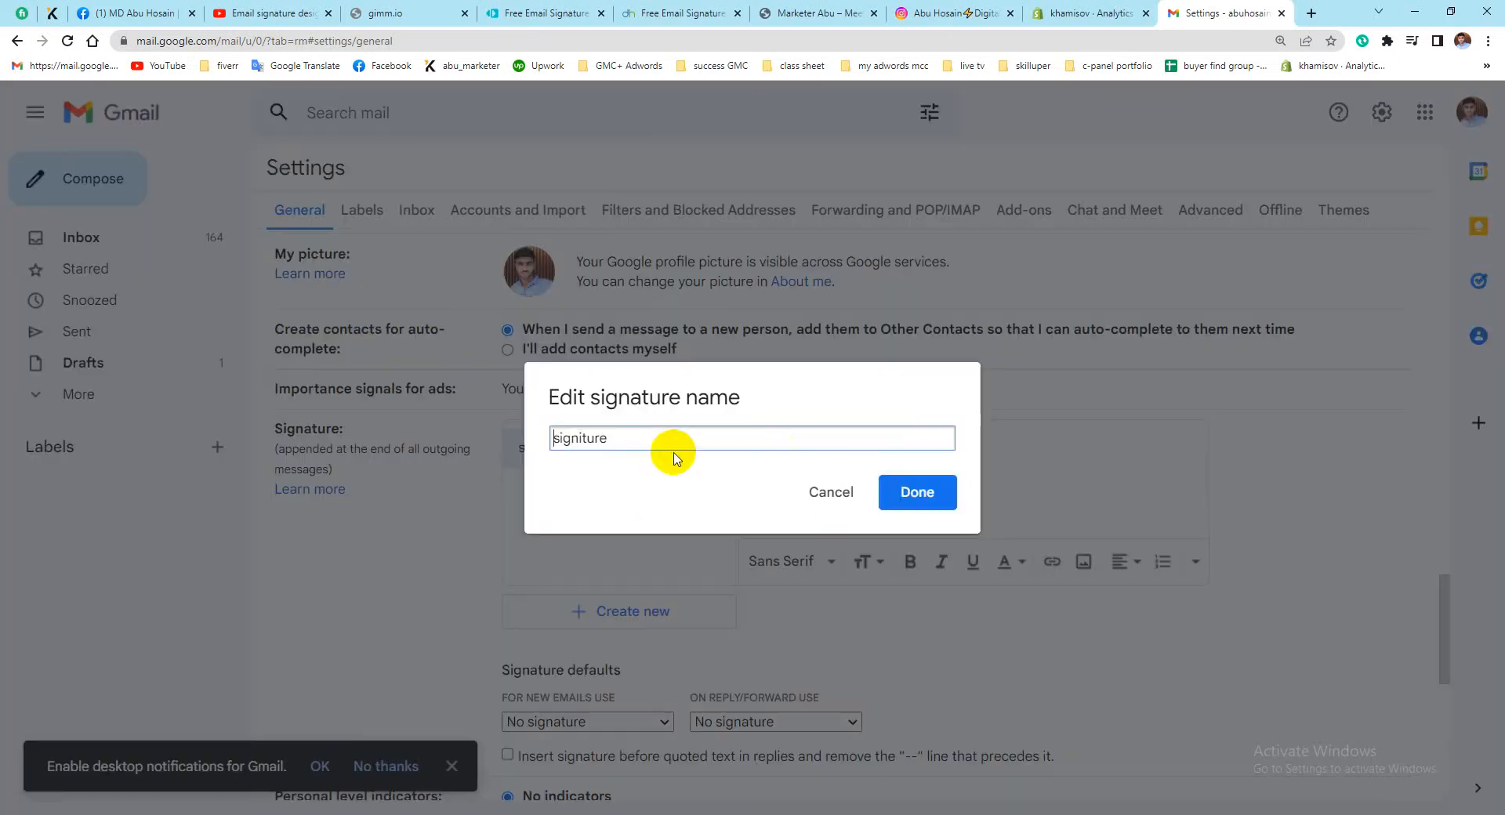
pyautogui.click(909, 493)
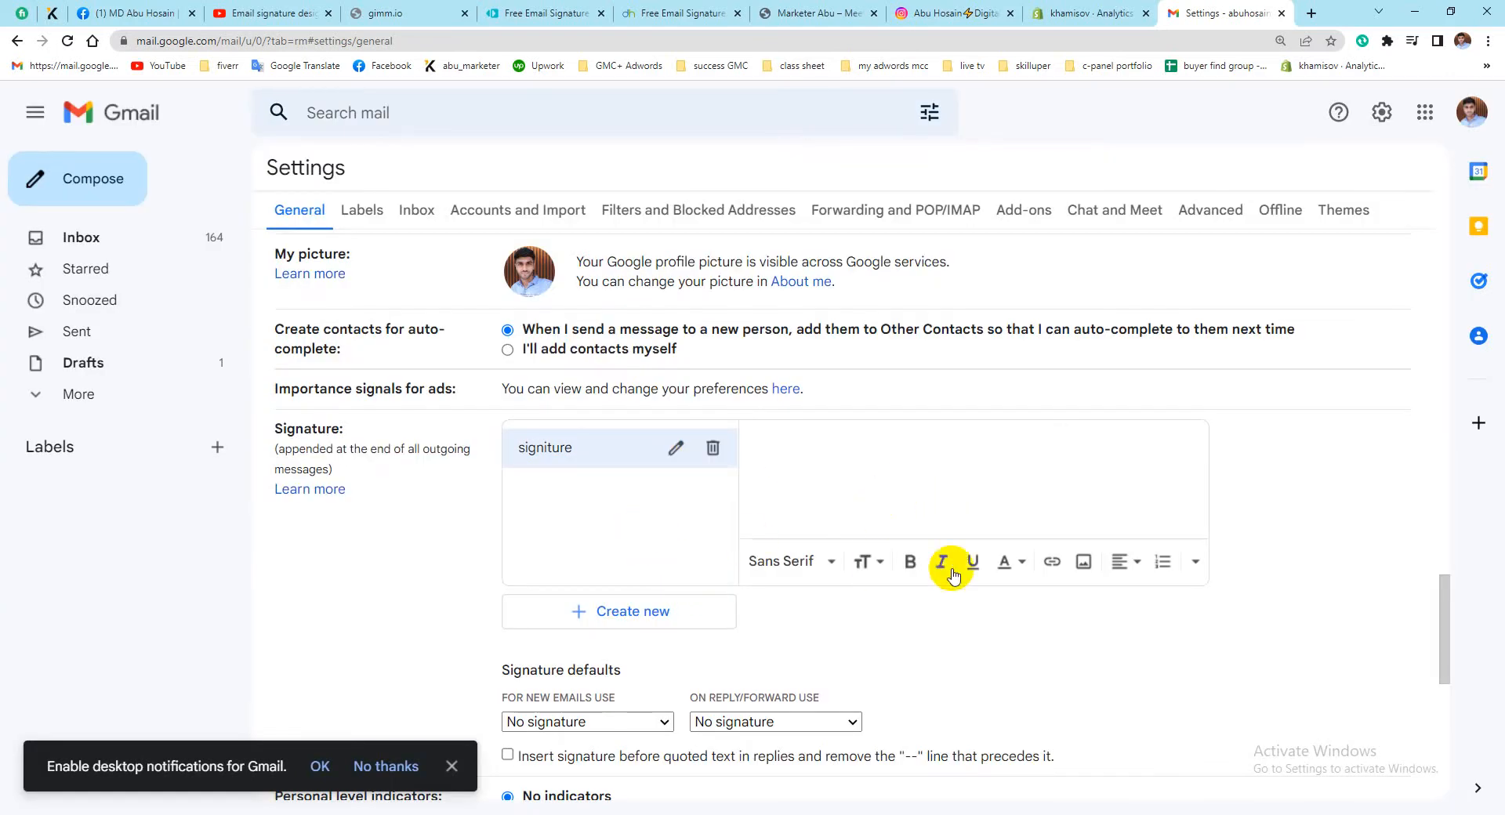
# Upload "Yellow Modern Email Signature .png" from the Downloads folder as the image of the new signature
pyautogui.click(1081, 566)
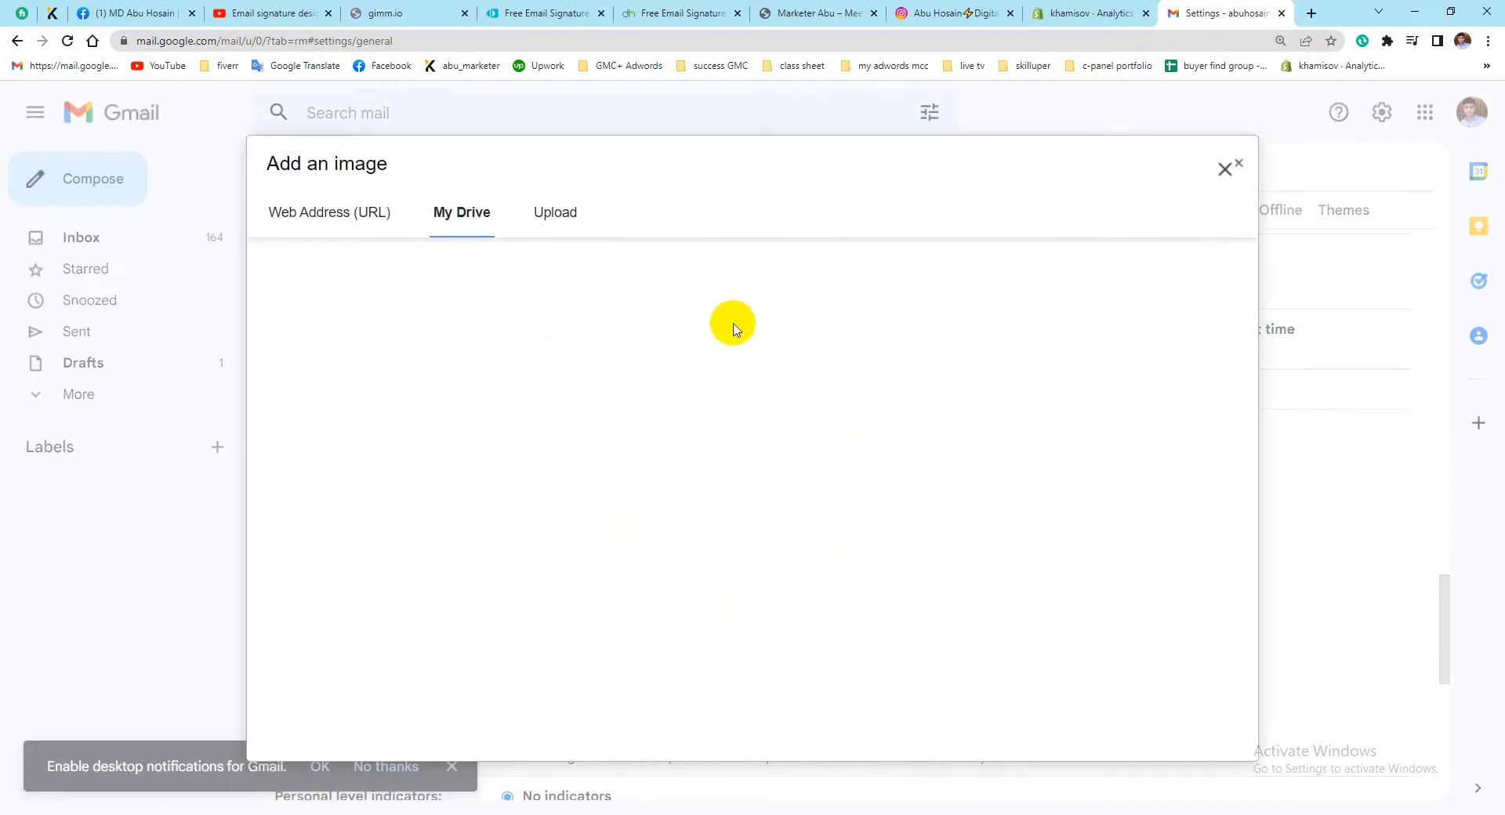
pyautogui.click(555, 224)
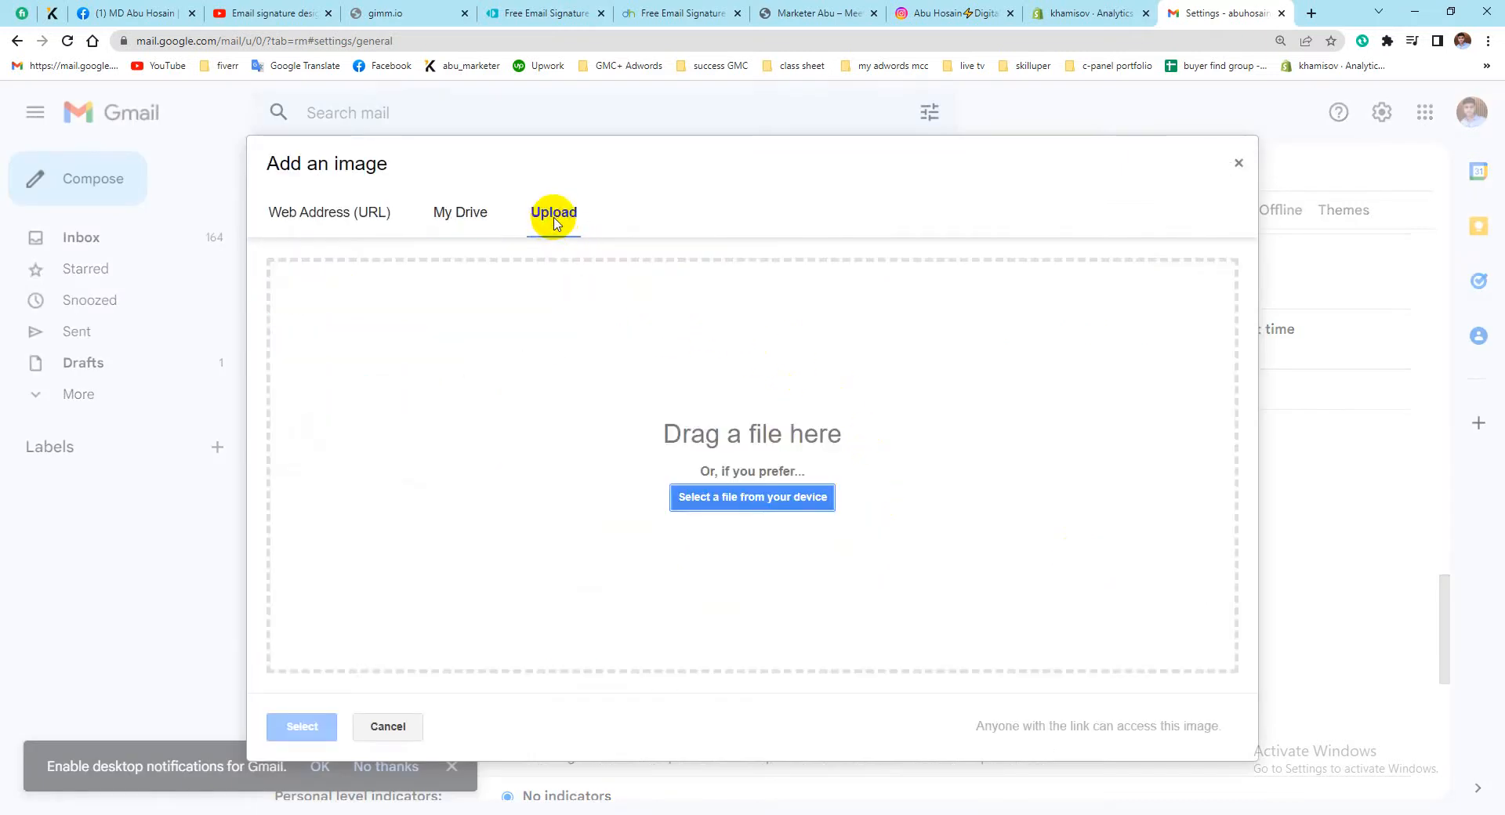
pyautogui.click(737, 502)
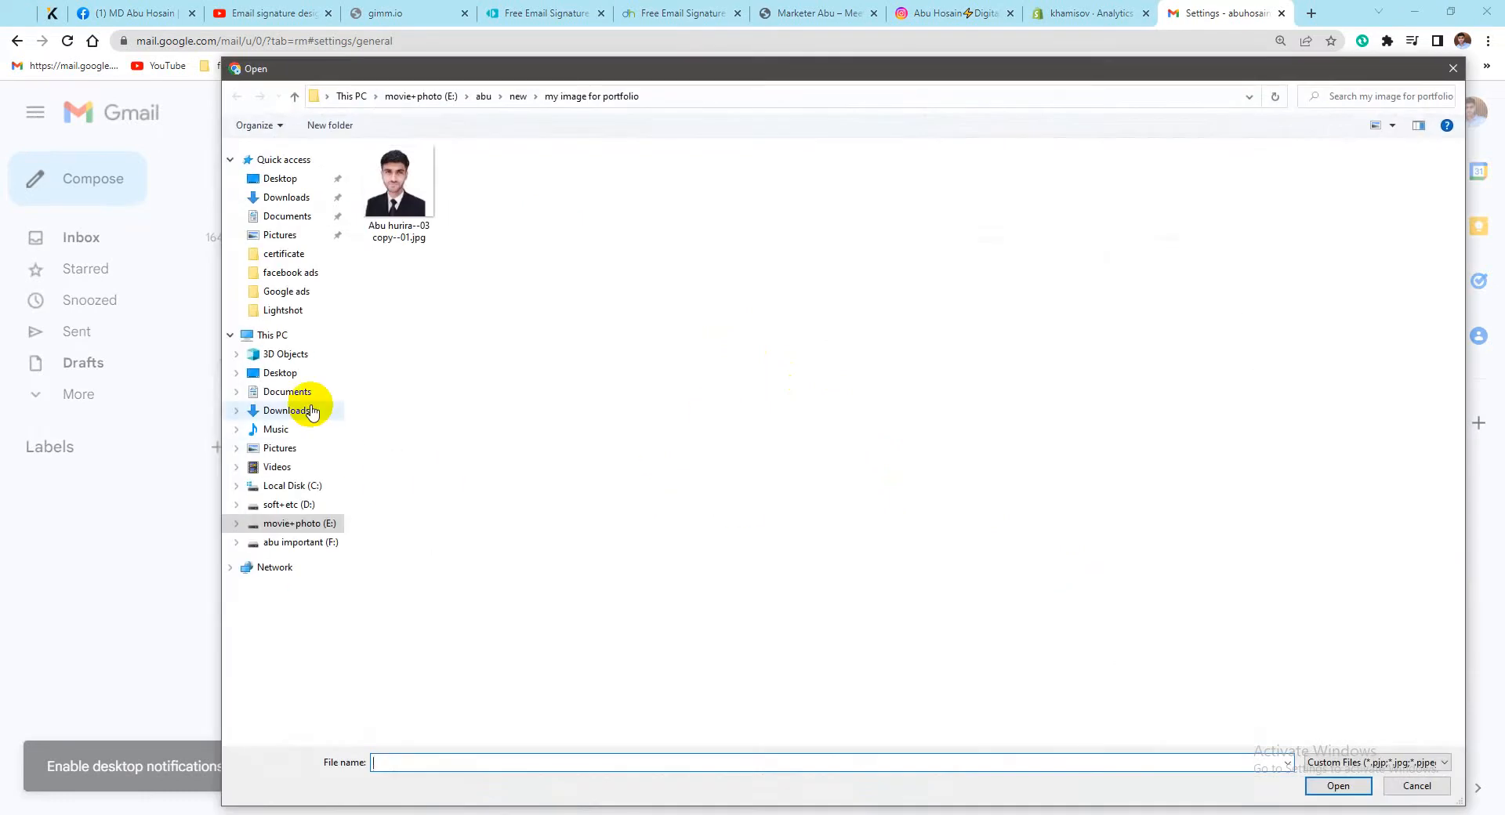
pyautogui.click(312, 411)
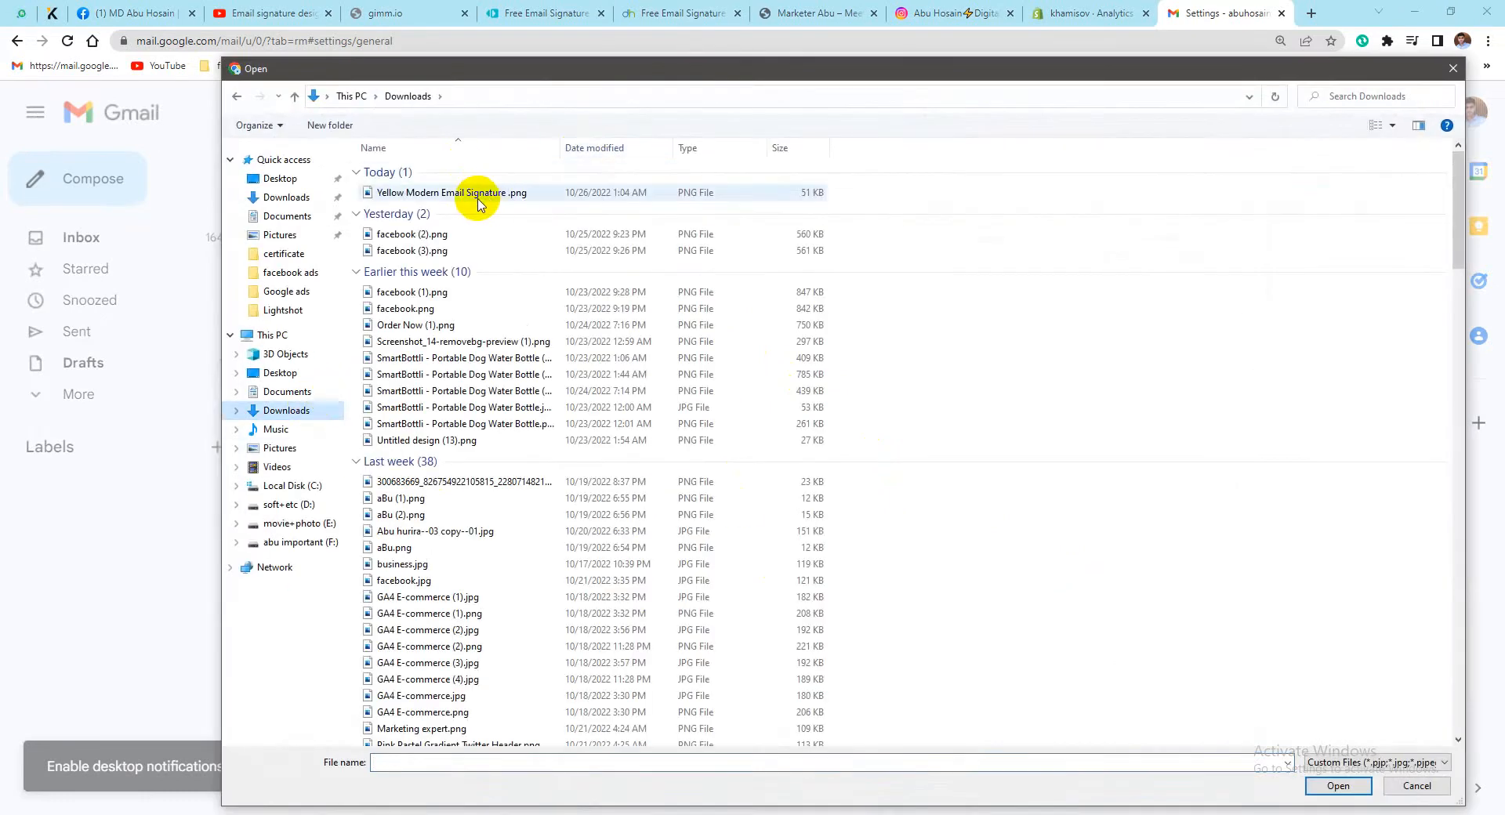
pyautogui.click(506, 196)
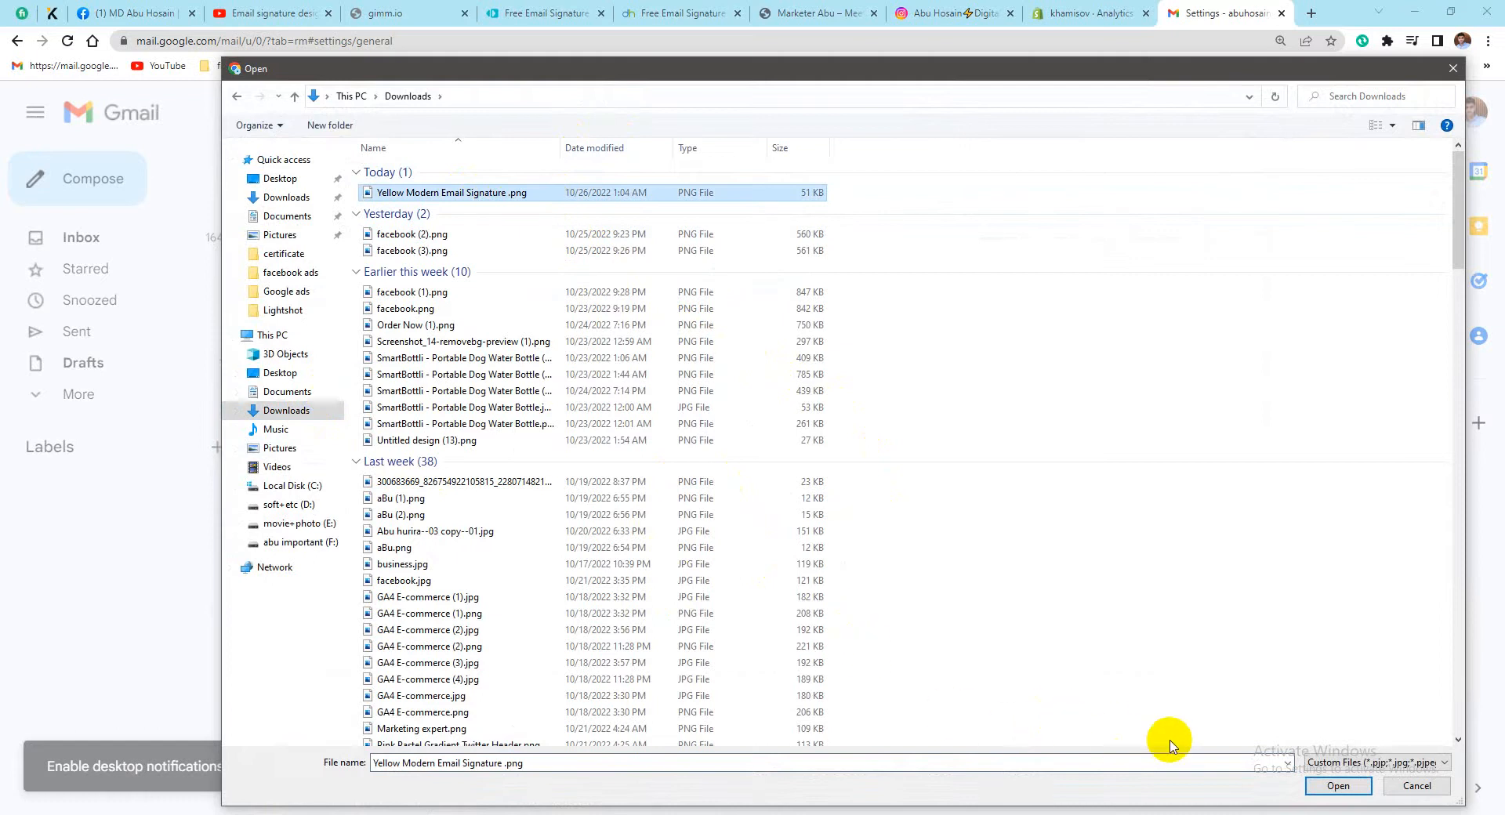
pyautogui.click(1335, 785)
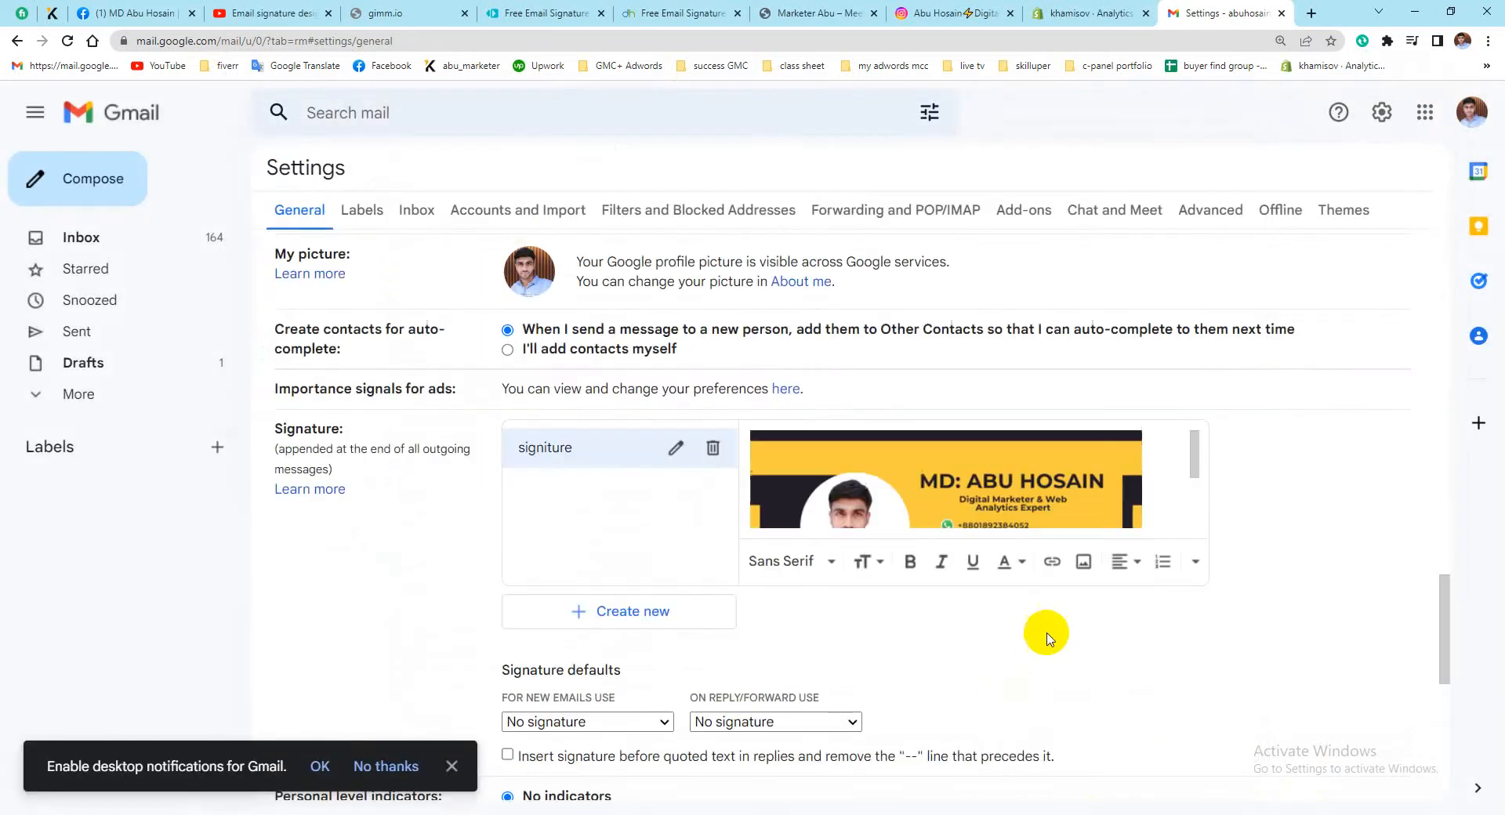
# Review the signature image, set "signiture" as the default signature for both new emails and replies/forwards, and save the settings
pyautogui.scroll(-2, 925, 496)
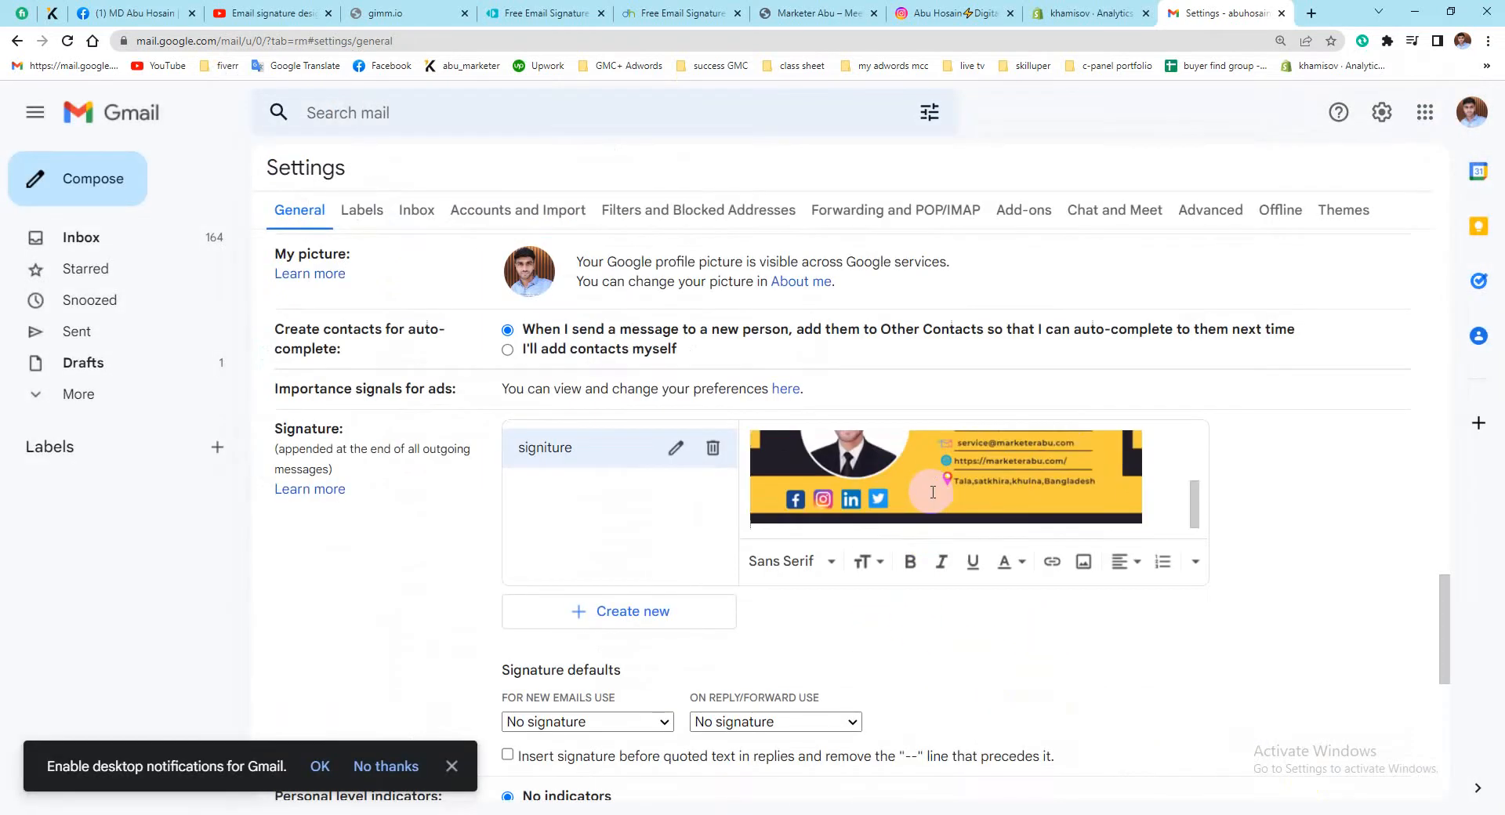
pyautogui.scroll(1, 937, 492)
pyautogui.scroll(1, 937, 493)
pyautogui.scroll(-3, 937, 492)
pyautogui.scroll(-1, 936, 493)
pyautogui.scroll(-1, 619, 659)
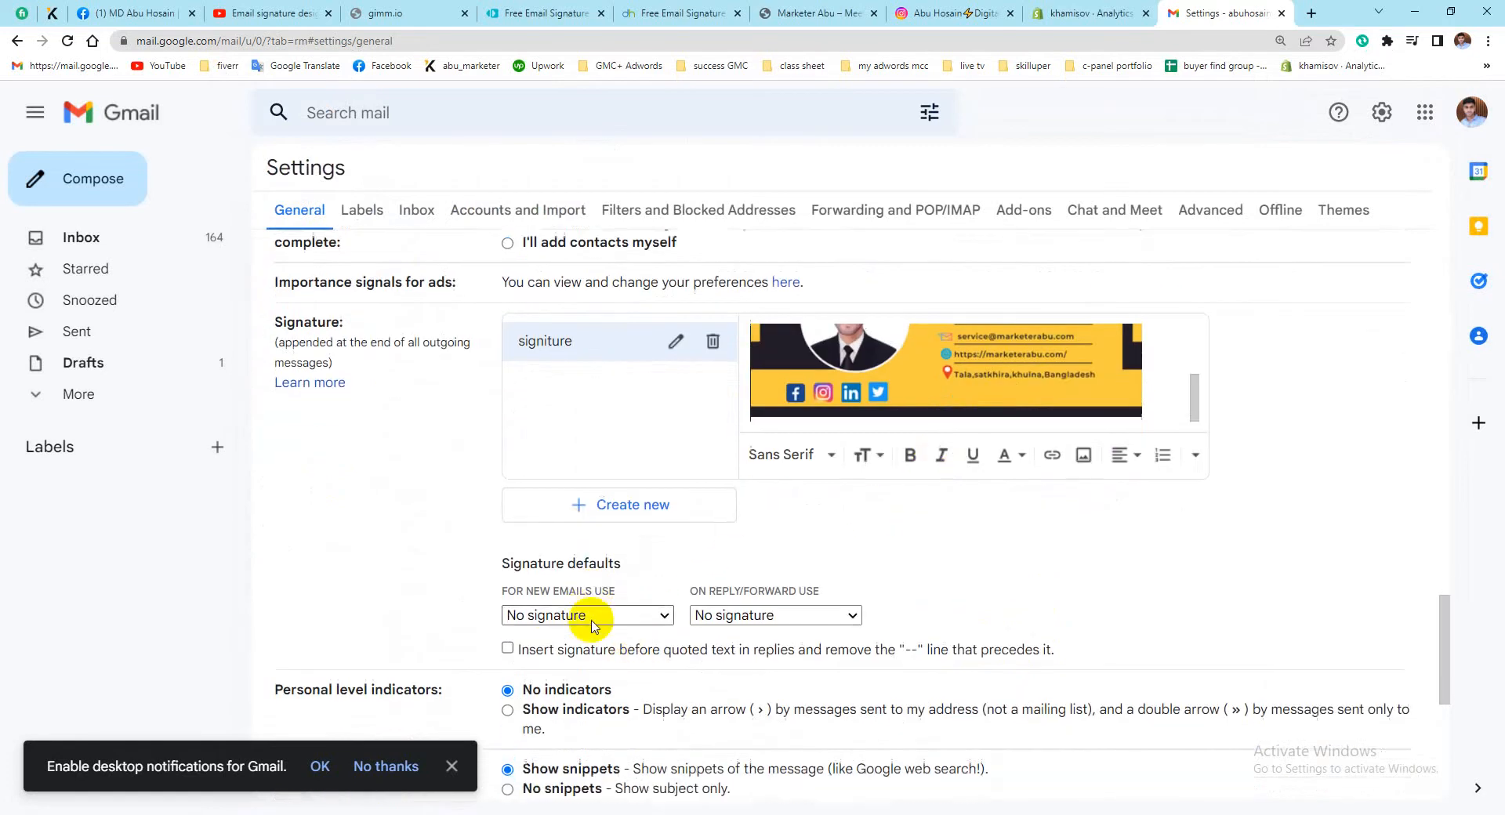
pyautogui.click(548, 566)
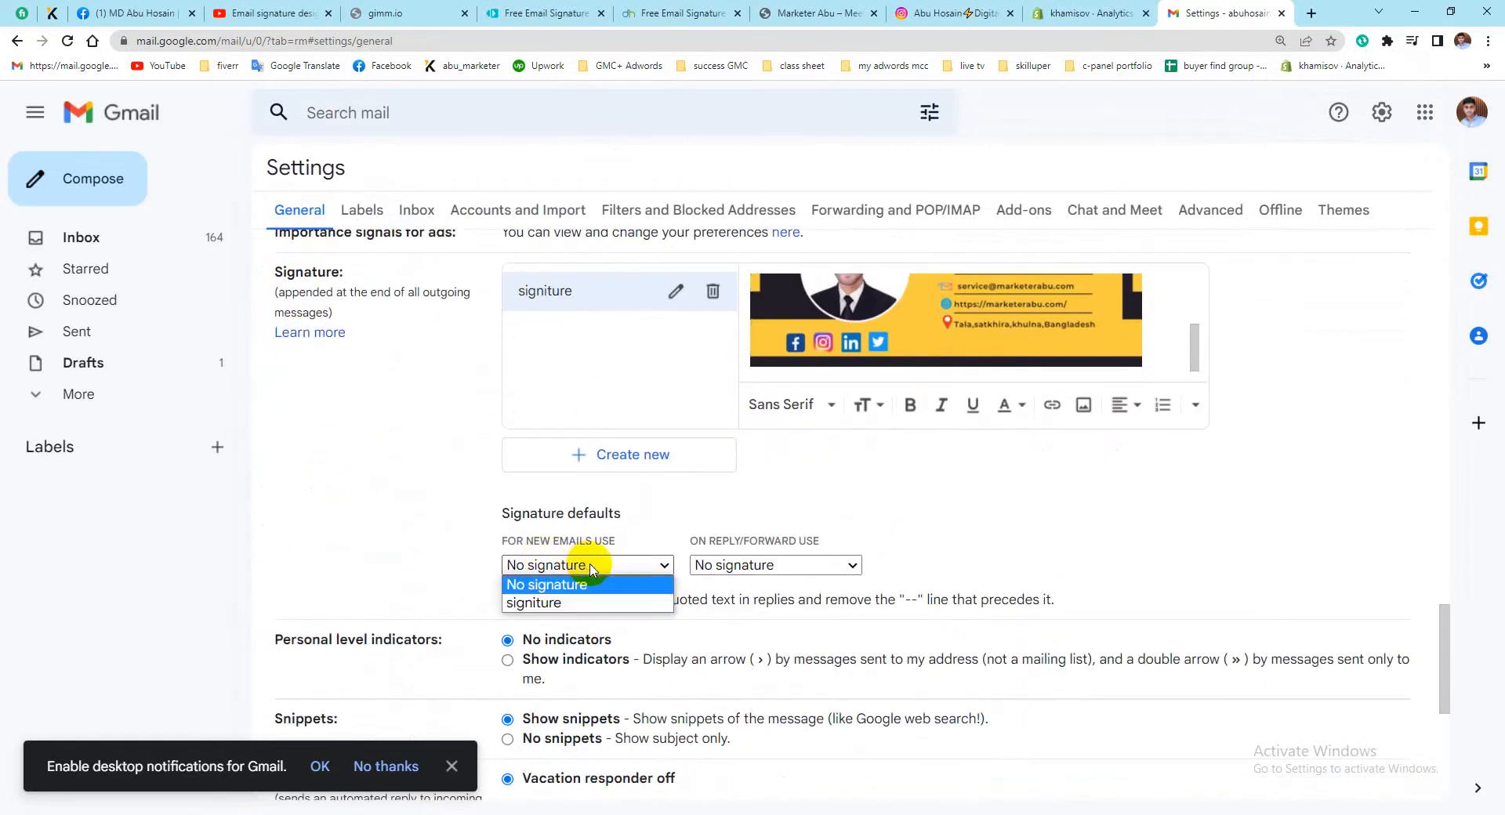
pyautogui.click(568, 604)
pyautogui.click(709, 565)
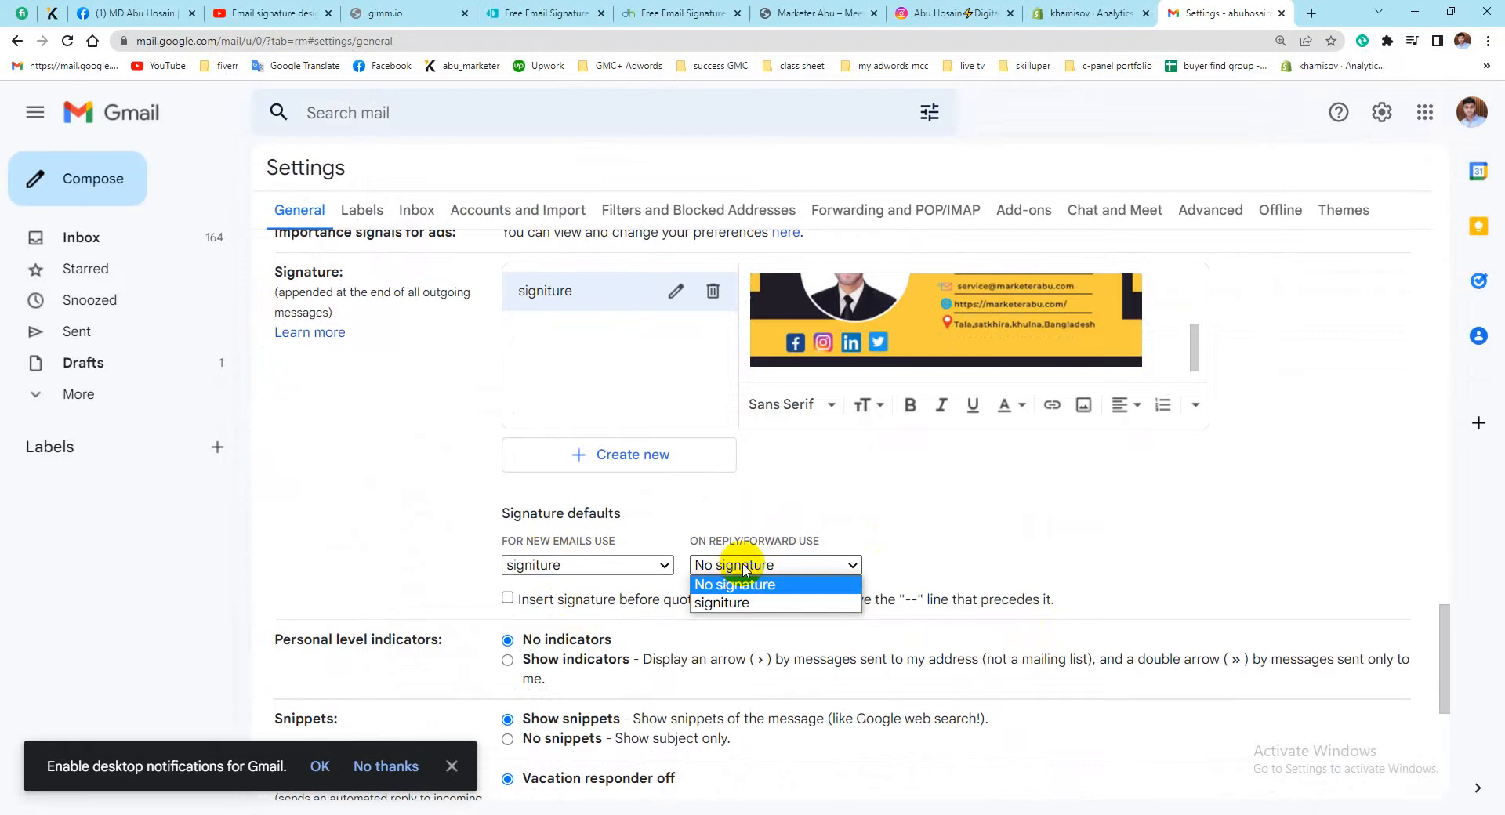
pyautogui.click(719, 604)
pyautogui.scroll(-5, 716, 584)
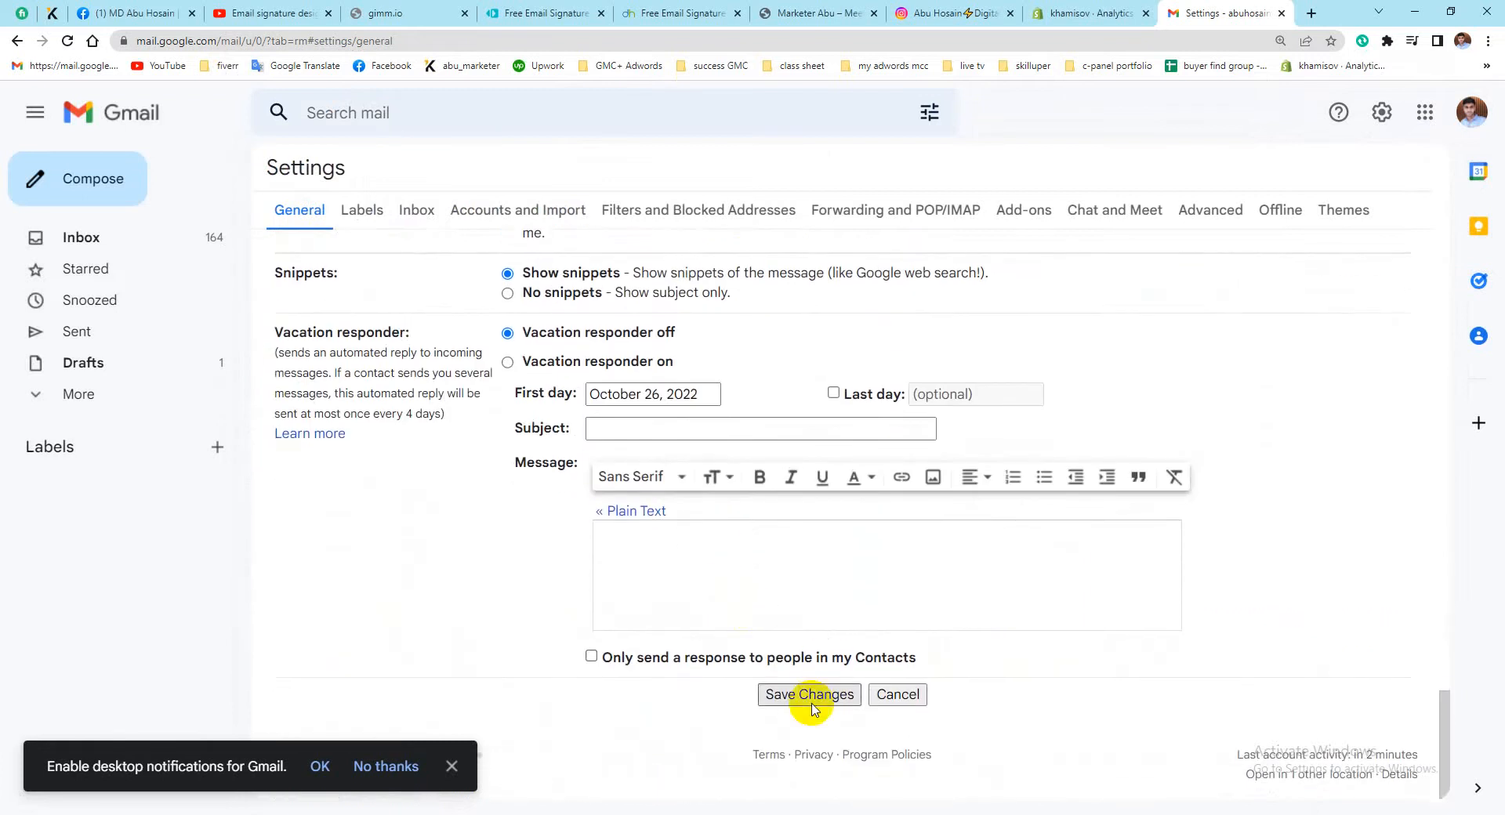
pyautogui.click(810, 696)
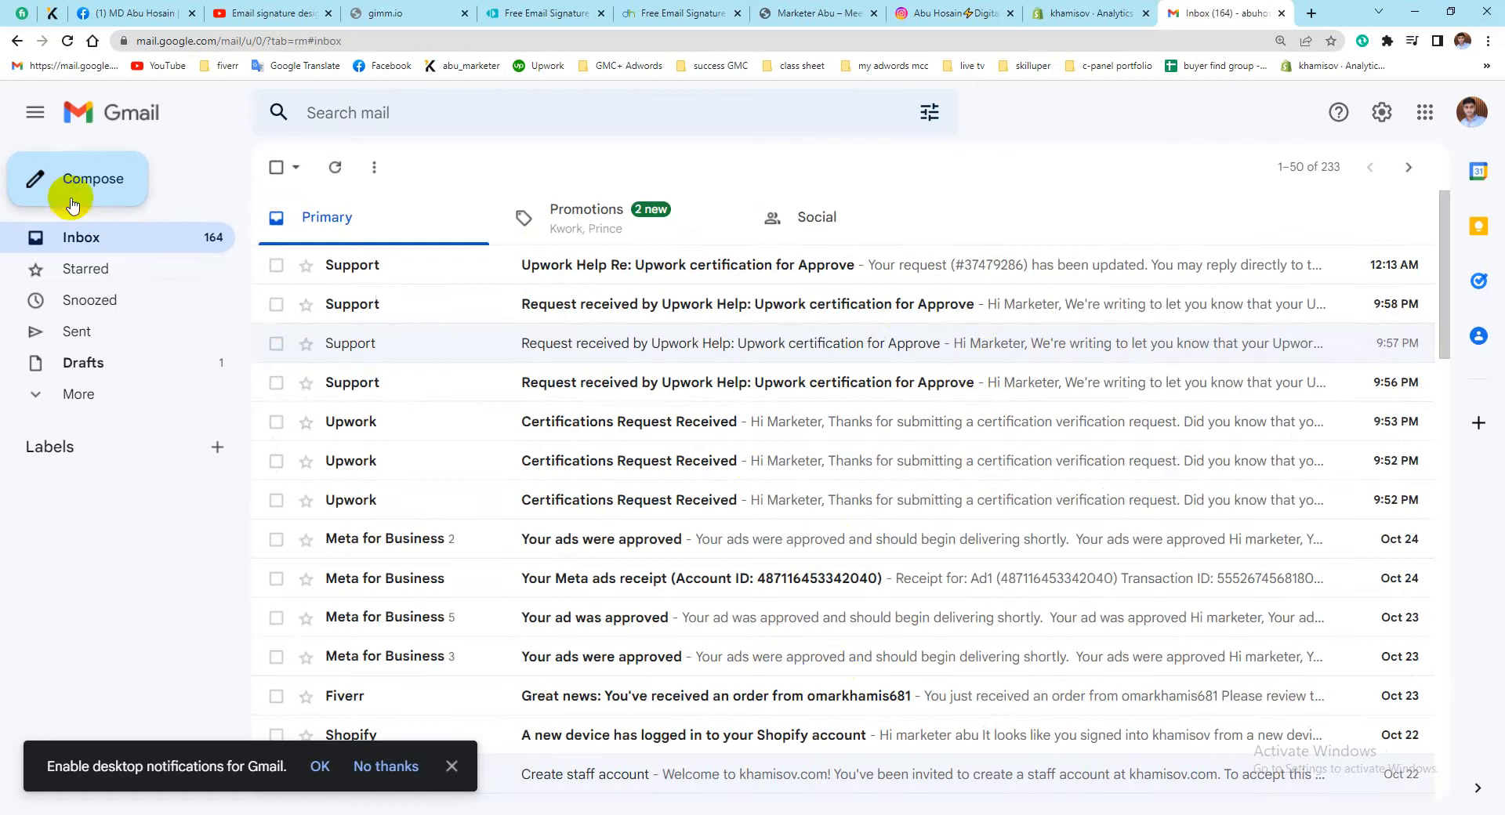
# Compose a new message and check its signature image, trying the Facebook icon in it
pyautogui.click(73, 202)
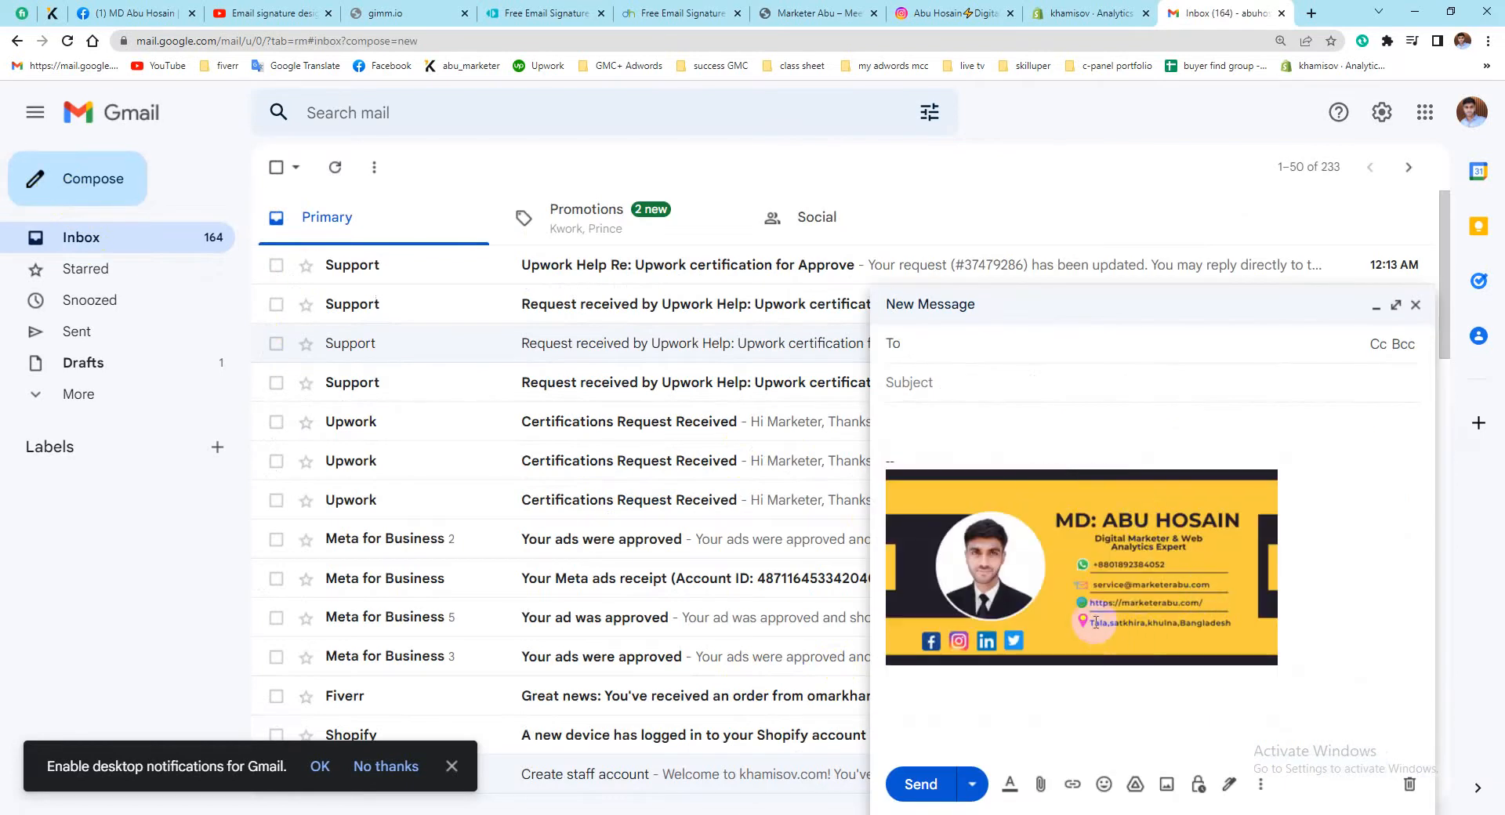
pyautogui.click(941, 378)
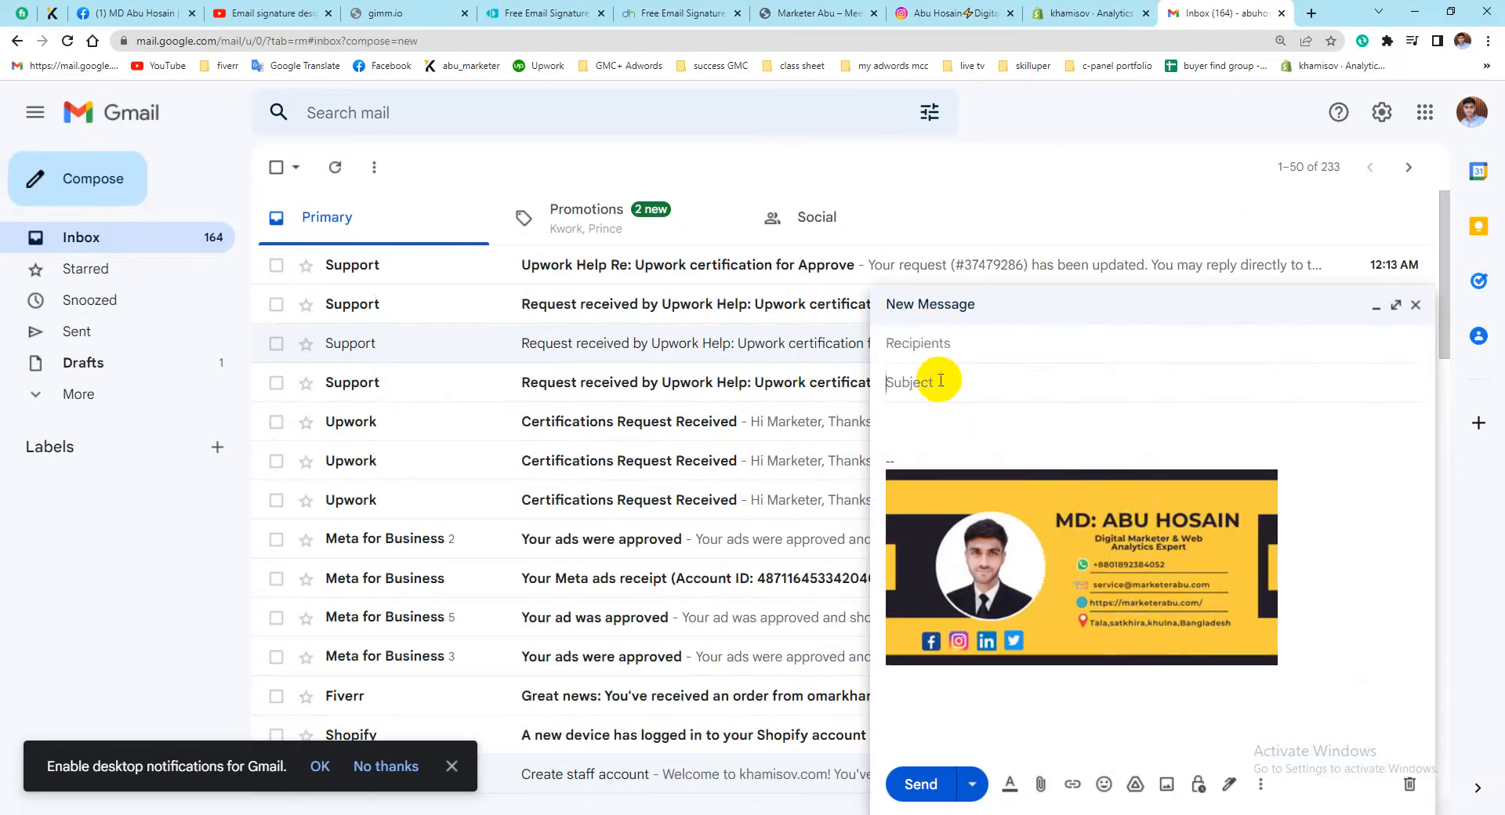
pyautogui.click(966, 449)
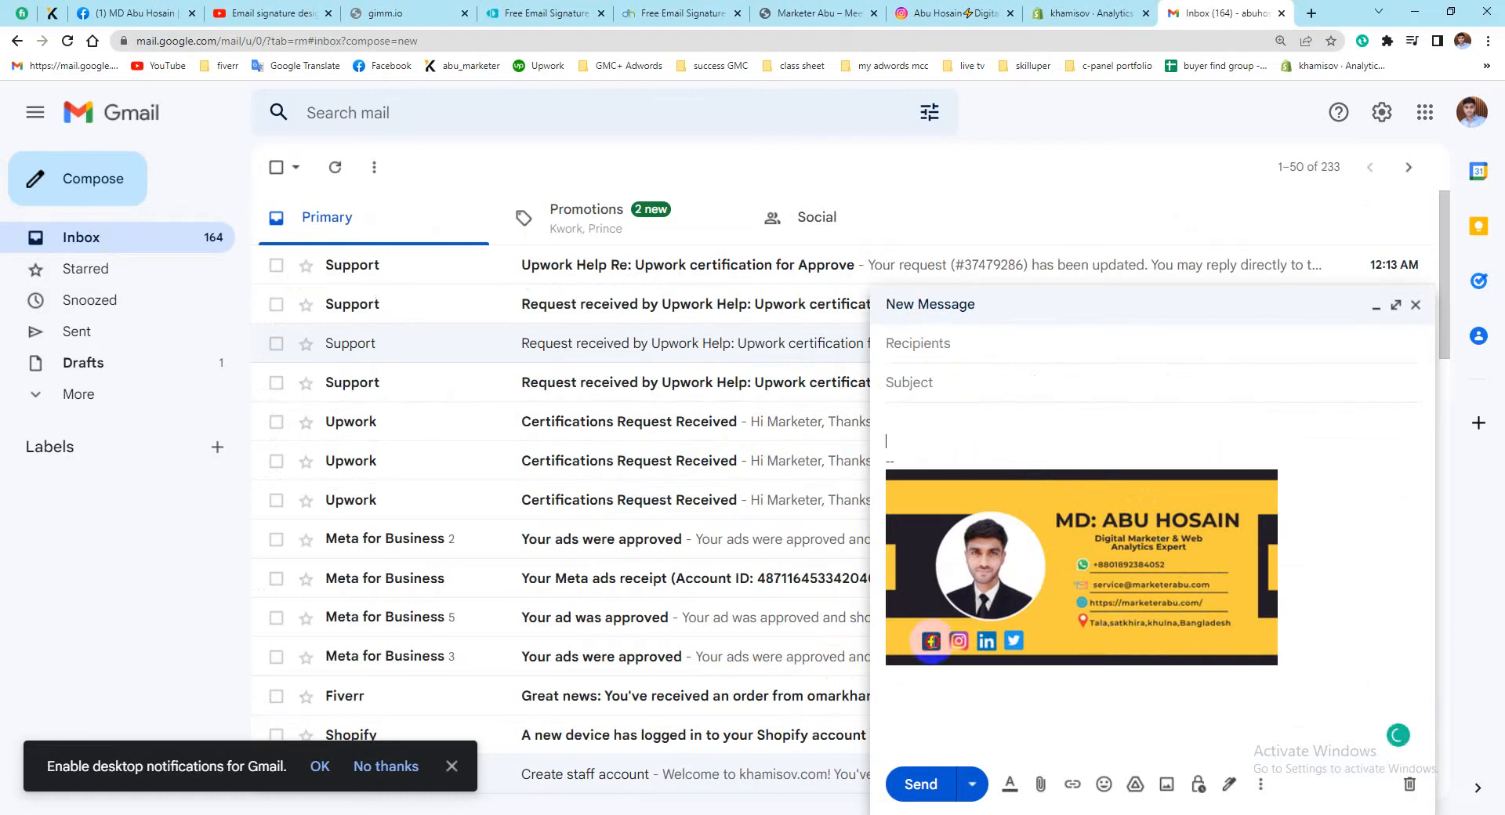
pyautogui.click(932, 641)
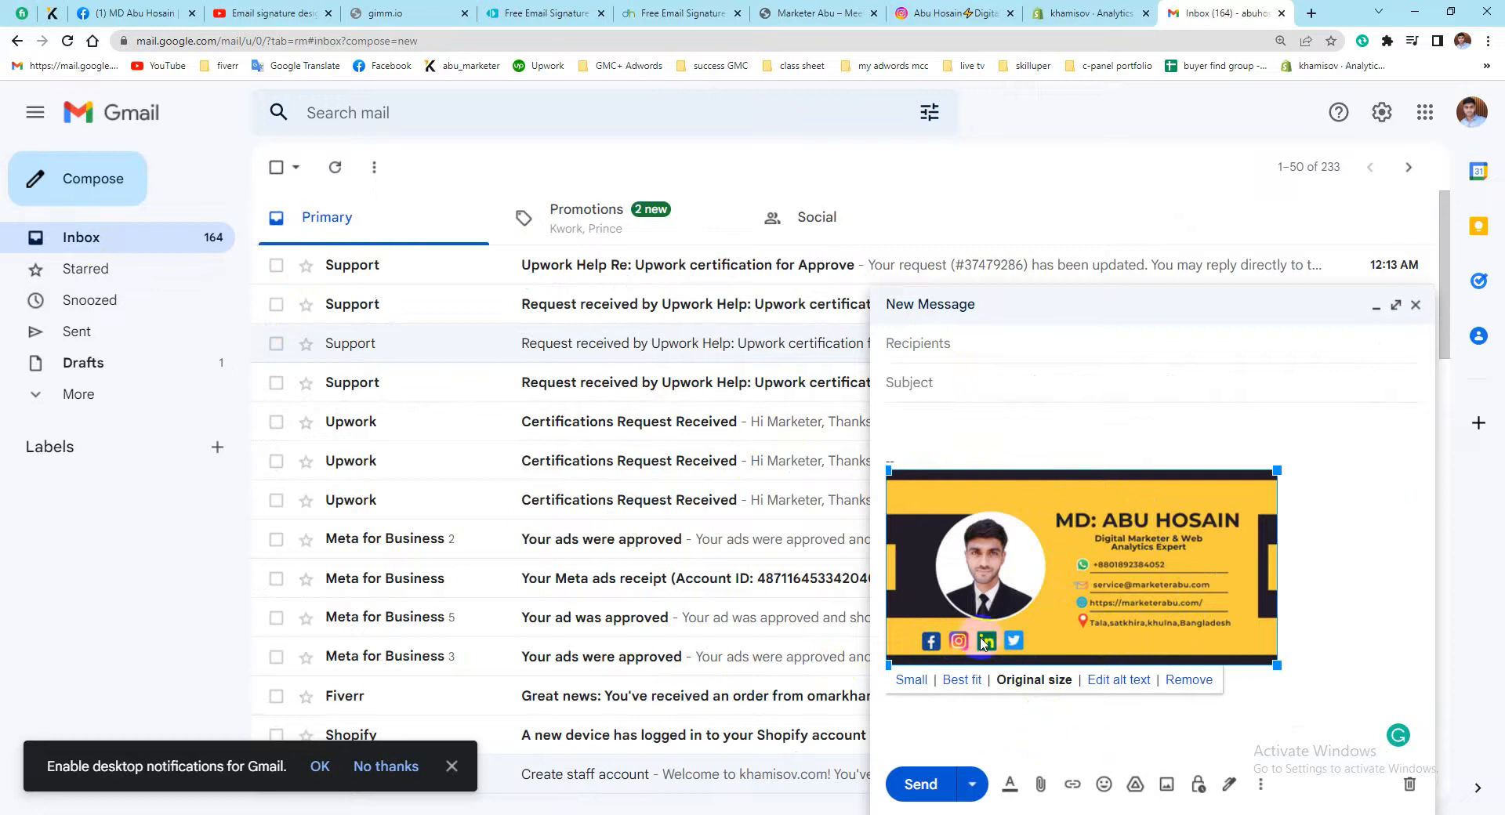
# Go through the recipient and subject fields of the new message and begin its body text above the signature
pyautogui.click(941, 339)
pyautogui.click(960, 384)
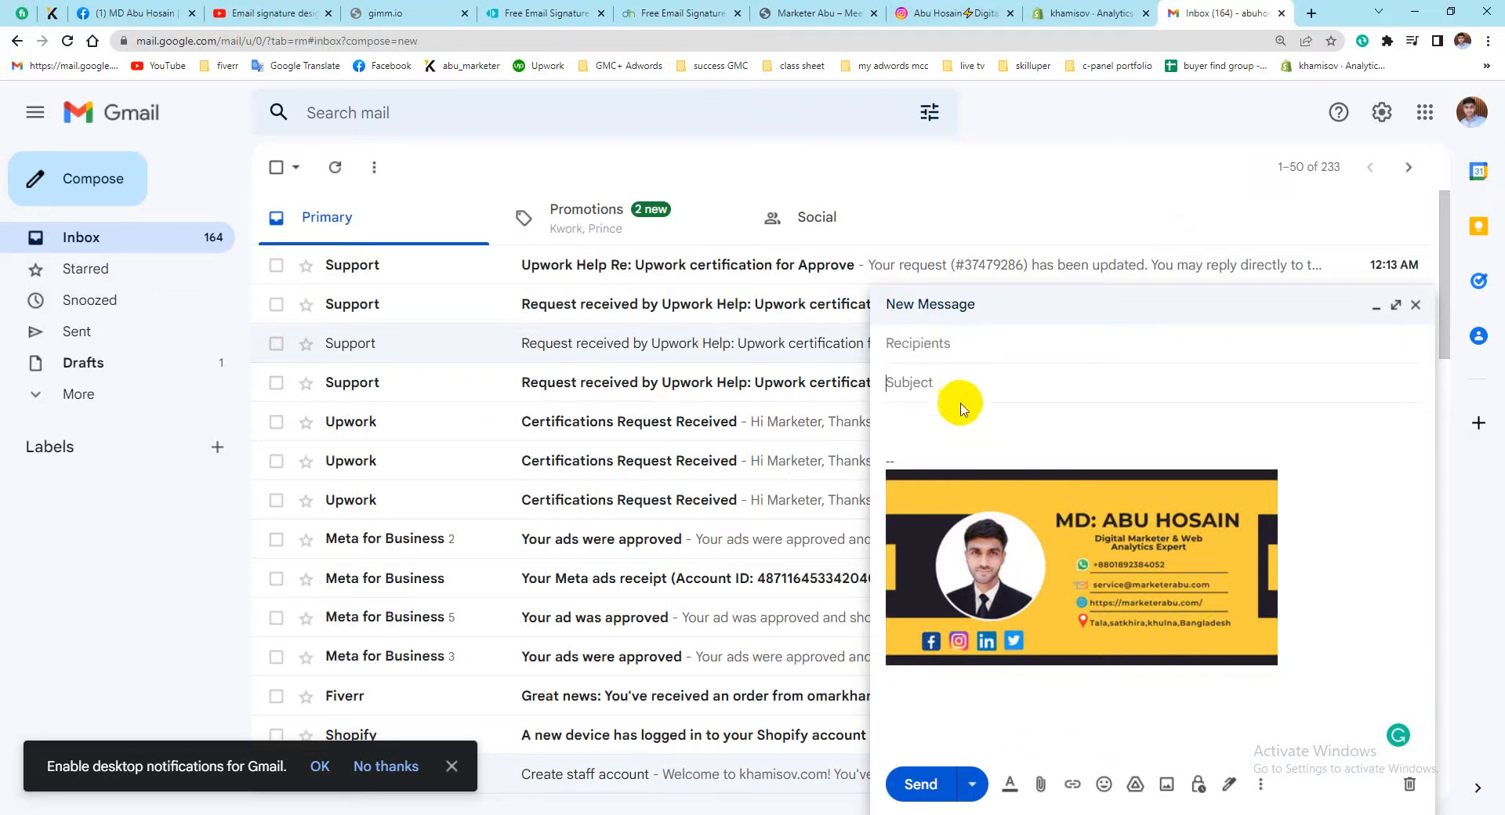
pyautogui.click(989, 422)
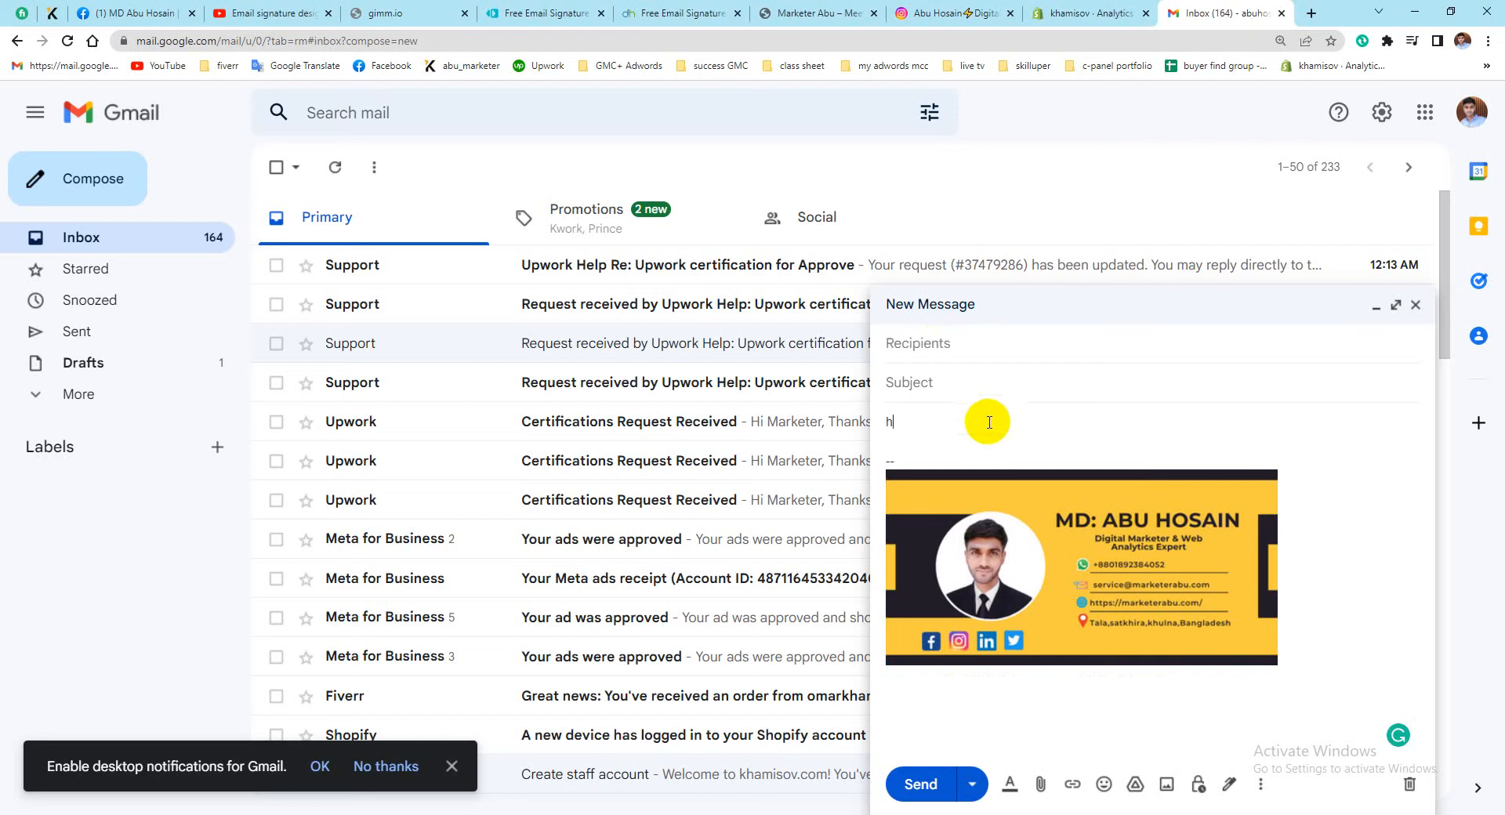